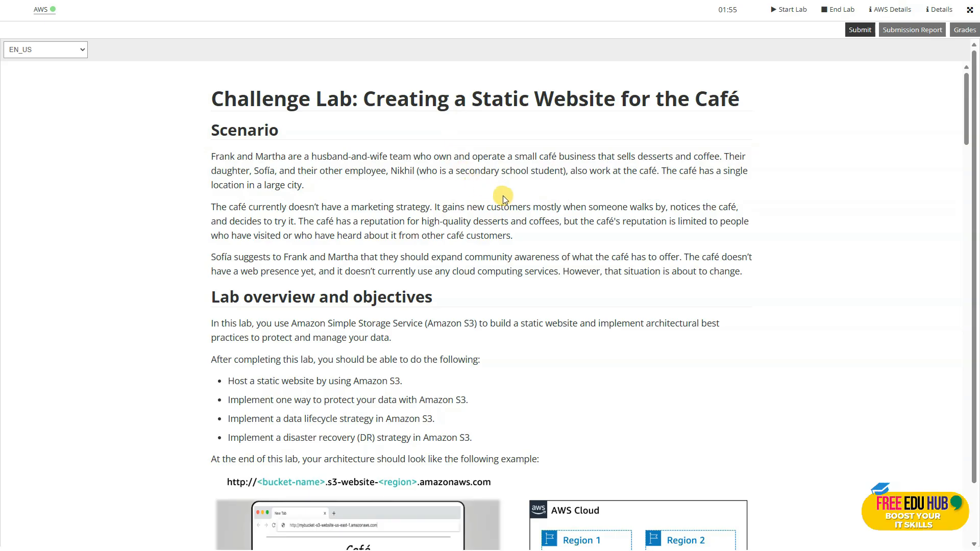
Read the café challenge lab instructions, covering the scenario, objectives, console access and Tasks 1 to 3
scroll(503, 195, "down", 1)
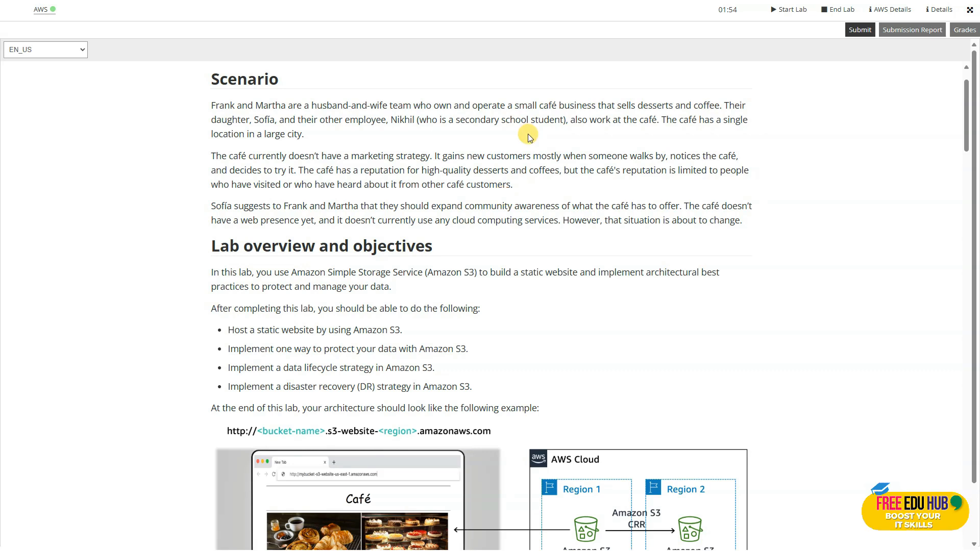
scroll(529, 136, "down", 2)
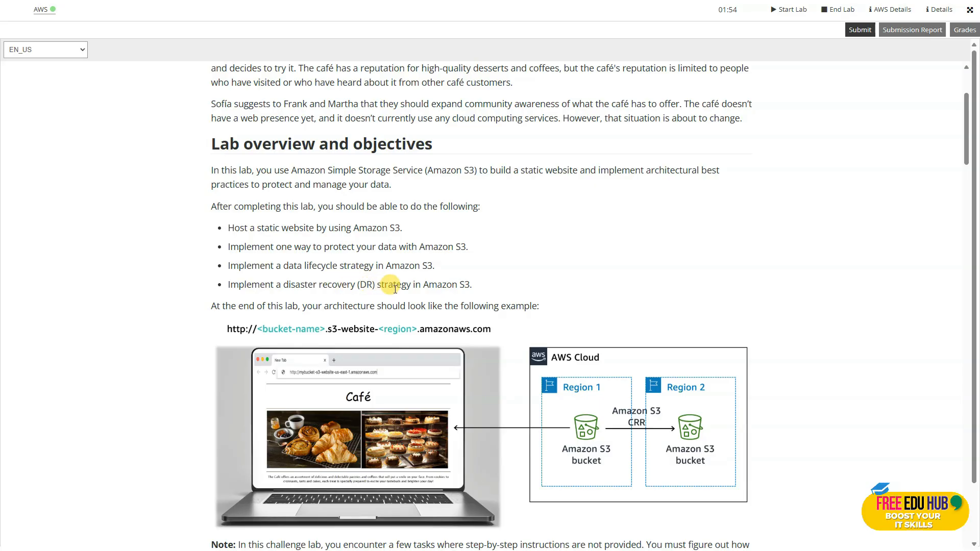
scroll(395, 288, "down", 2)
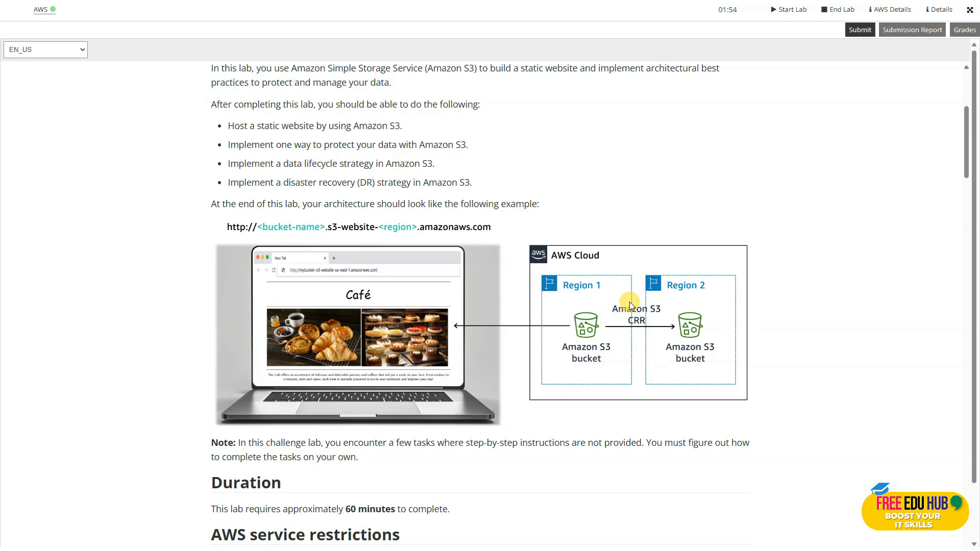
scroll(629, 301, "down", 6)
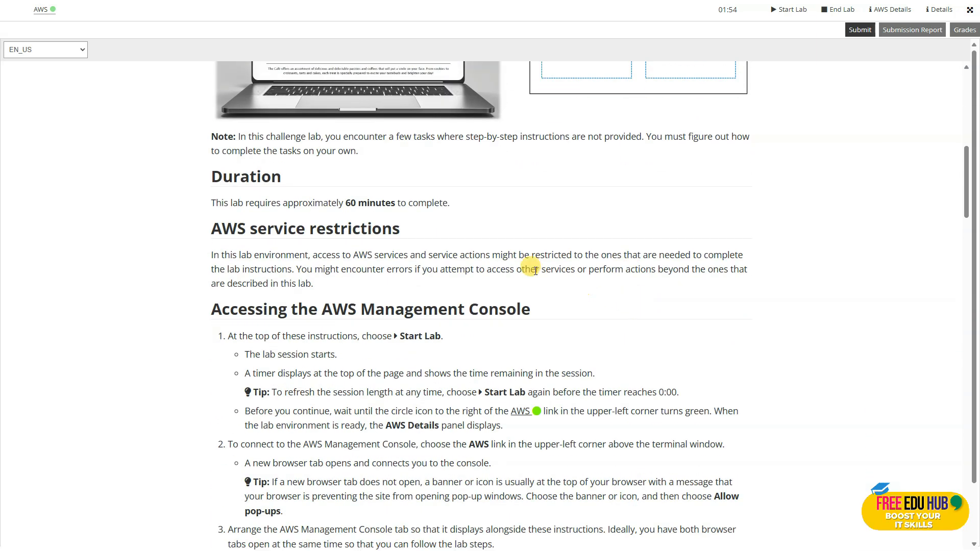
scroll(430, 243, "down", 1)
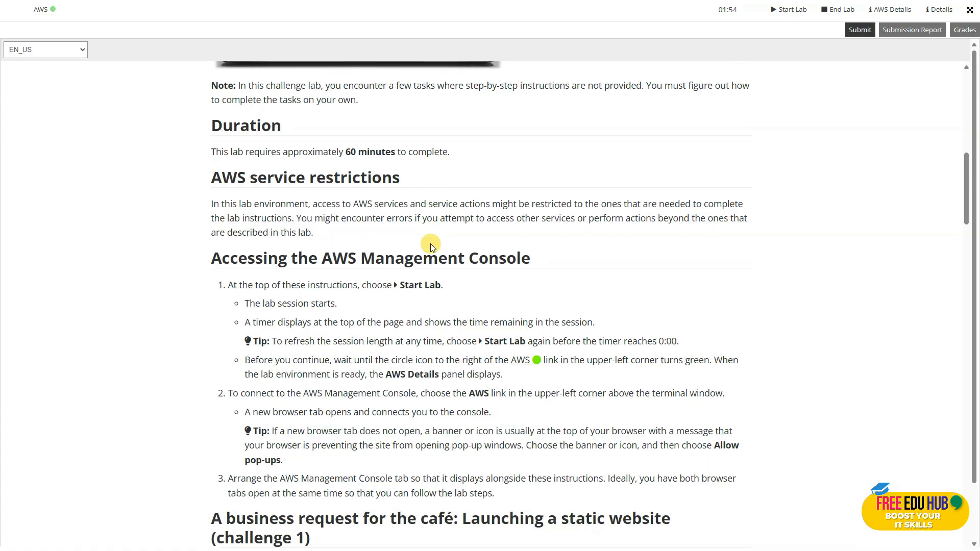
scroll(430, 245, "down", 2)
scroll(426, 242, "down", 4)
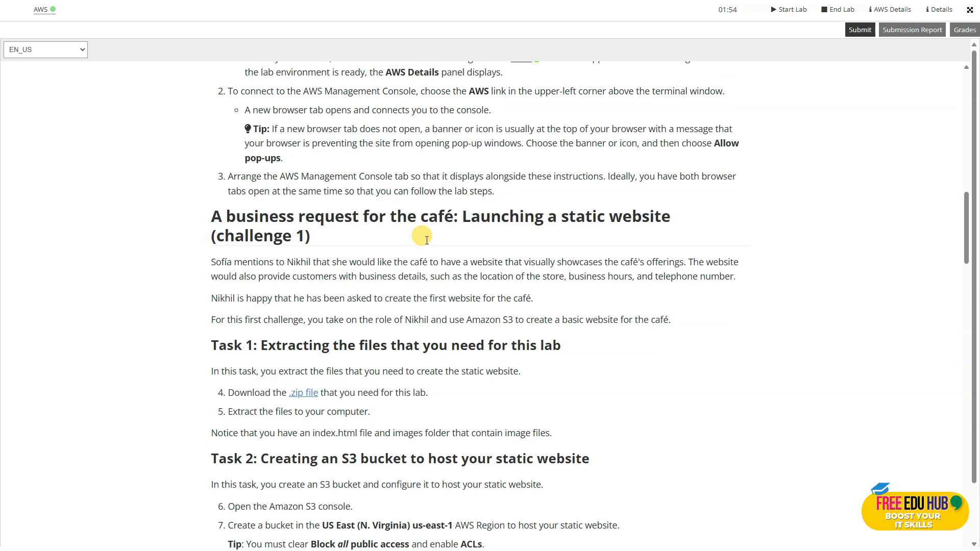
scroll(427, 240, "up", 3)
scroll(520, 192, "down", 5)
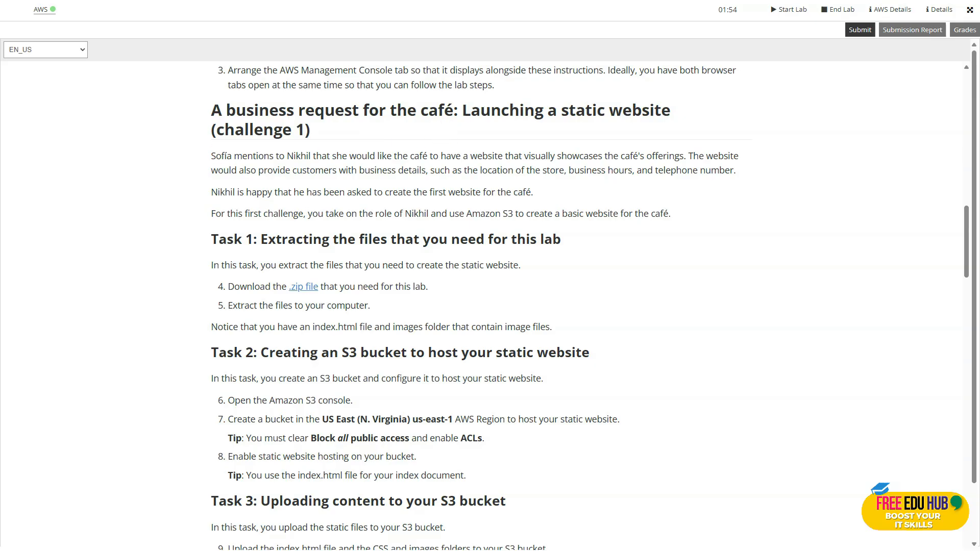
scroll(480, 215, "down", 1)
scroll(478, 212, "up", 1)
scroll(663, 164, "down", 1)
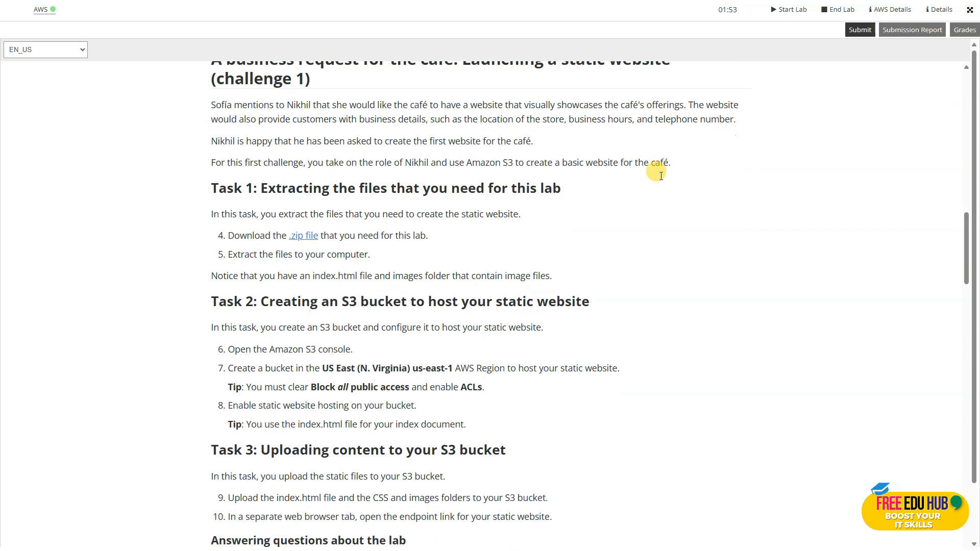
scroll(500, 184, "down", 1)
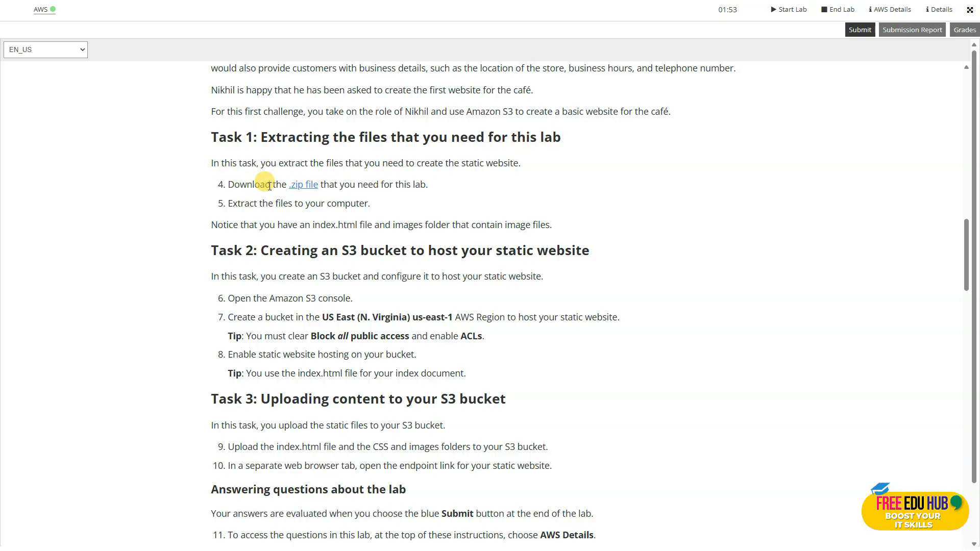
scroll(375, 200, "down", 1)
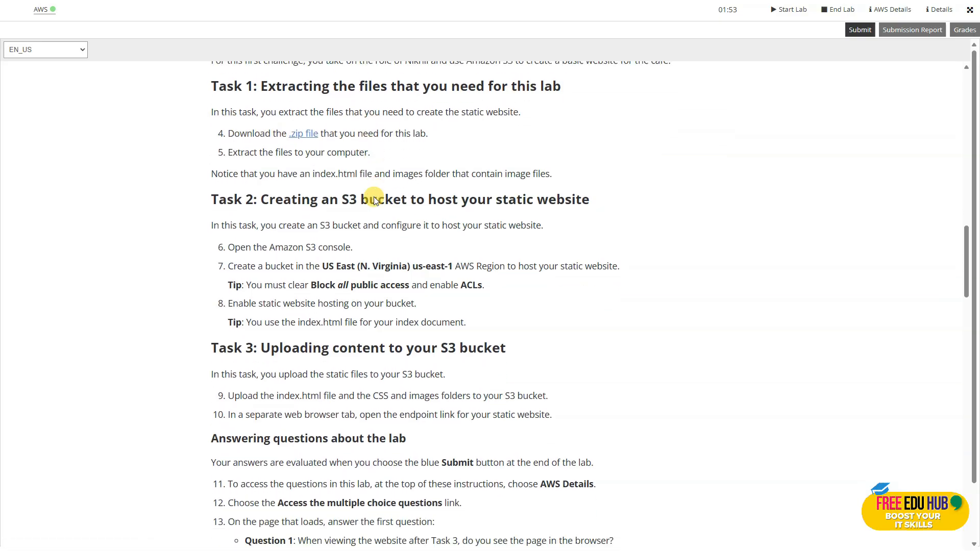
scroll(374, 199, "down", 1)
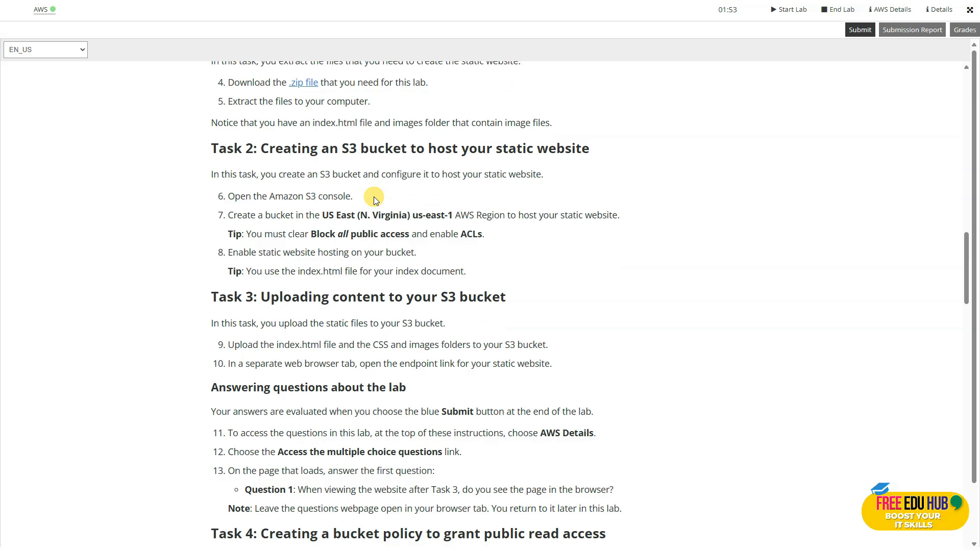
scroll(373, 197, "down", 1)
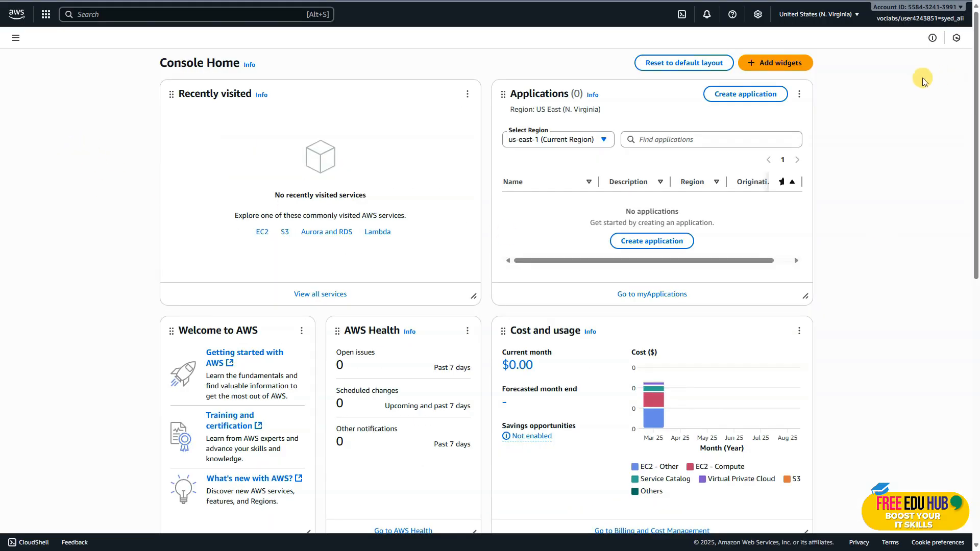
In the AWS Management Console, check the list of available regions and open the S3 service
left_click(842, 23)
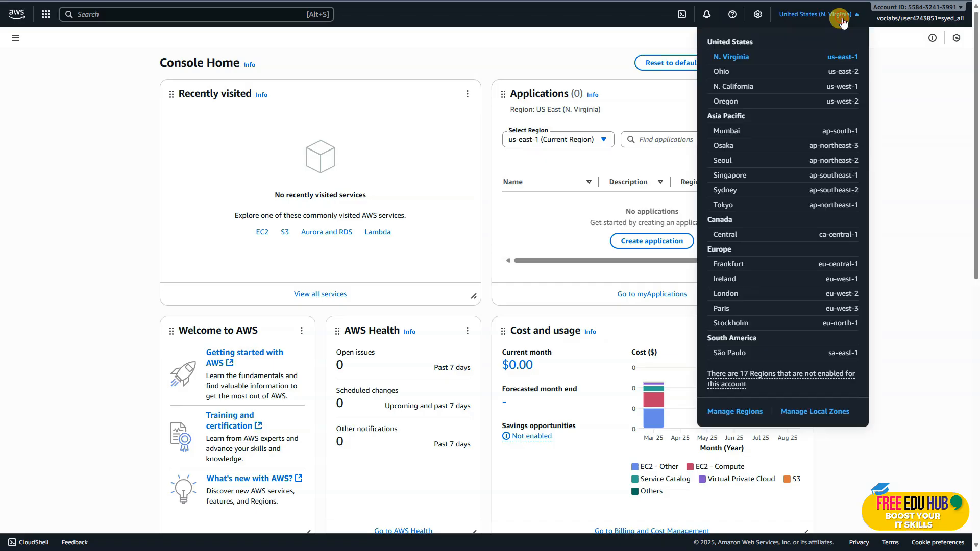
left_click(773, 71)
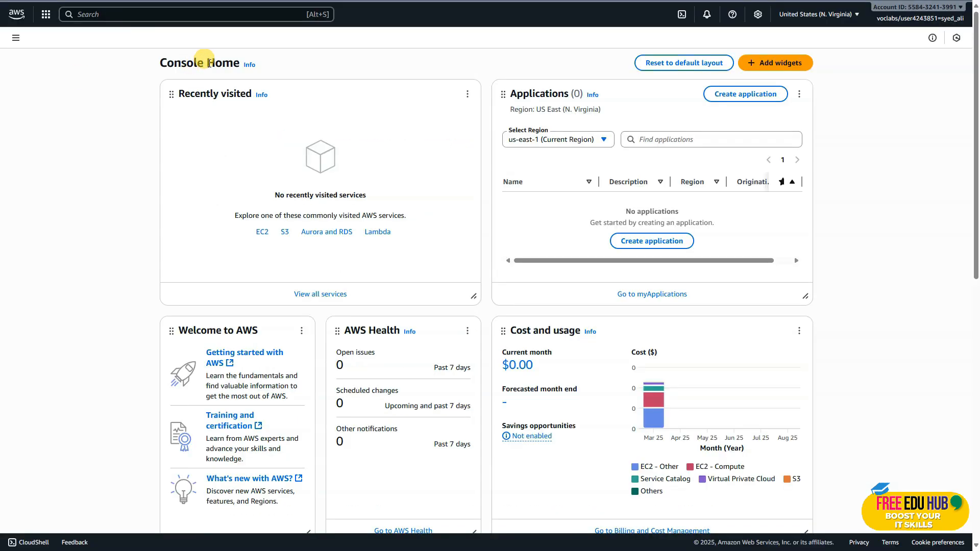
left_click(102, 14)
type("s")
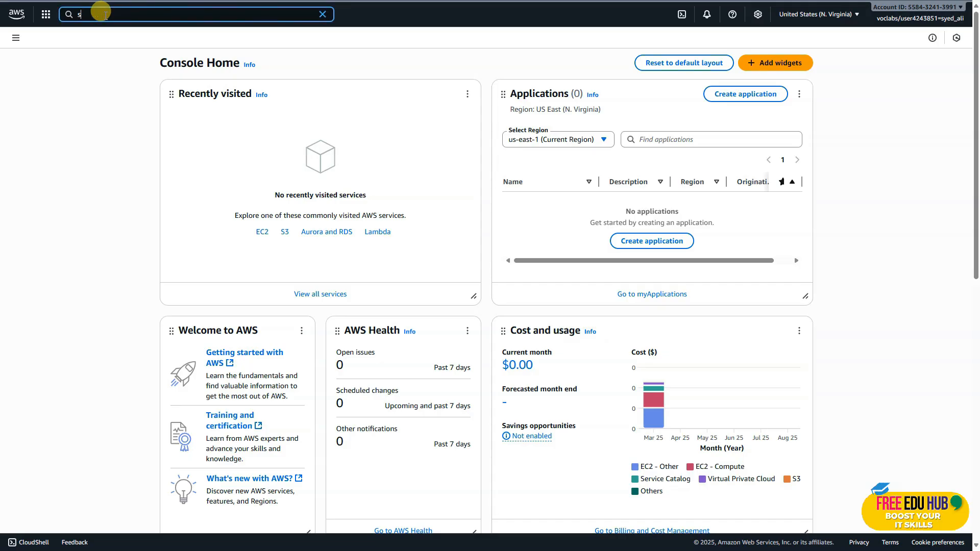
type("3")
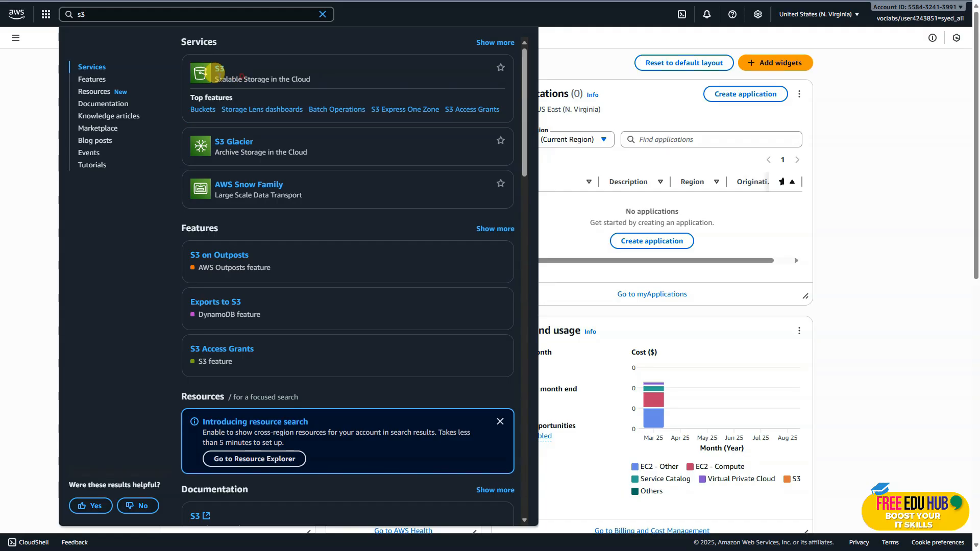
left_click(212, 70)
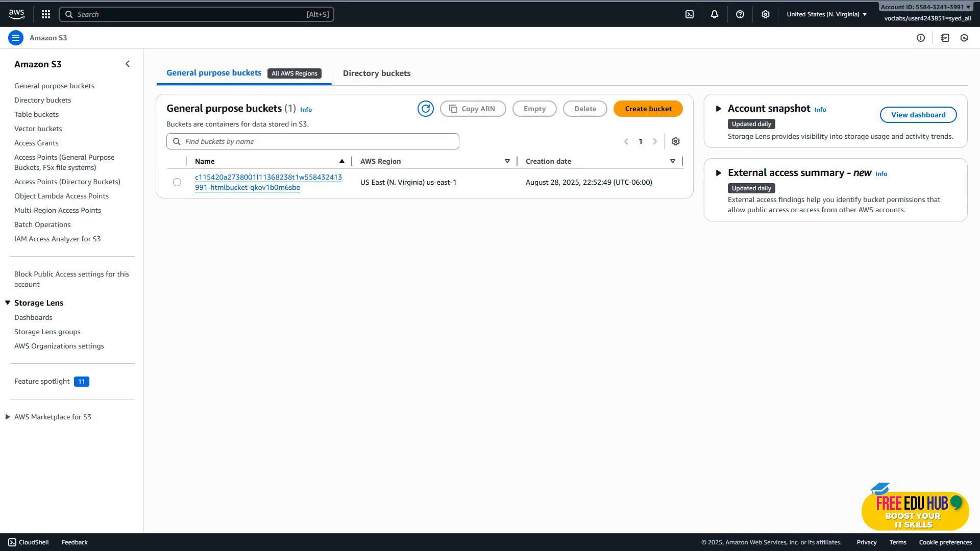
Start a new general purpose bucket named sourceS320250828 and enable ACLs under Object Ownership
left_click(657, 109)
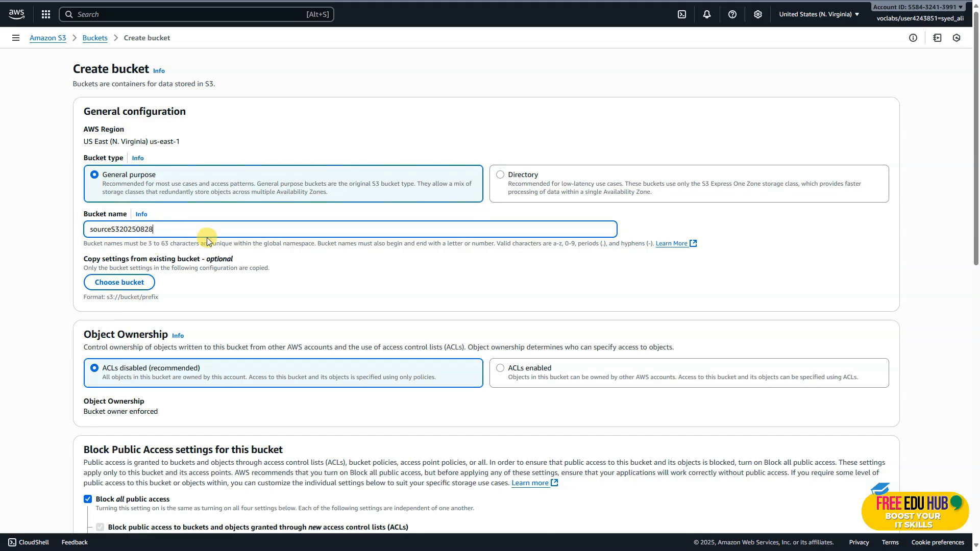
scroll(222, 263, "down", 3)
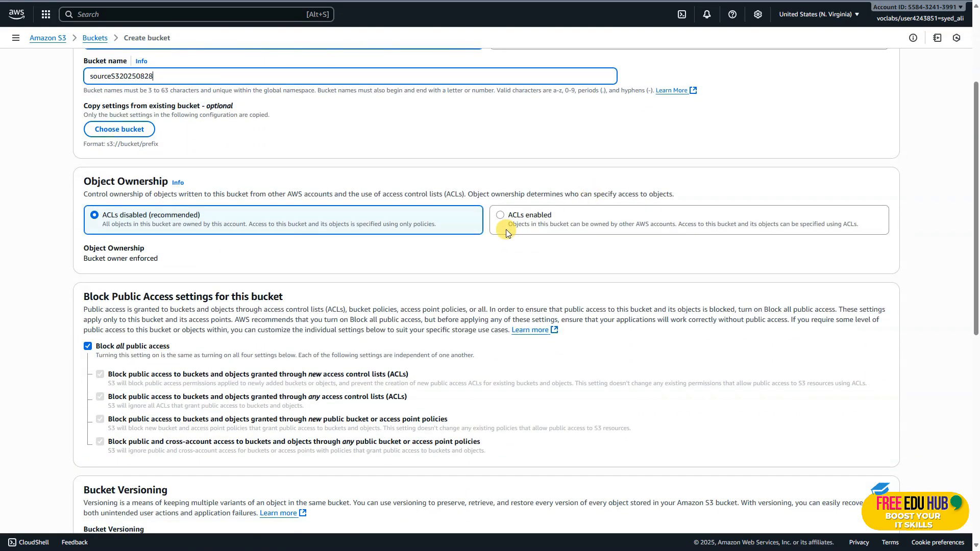
left_click(501, 218)
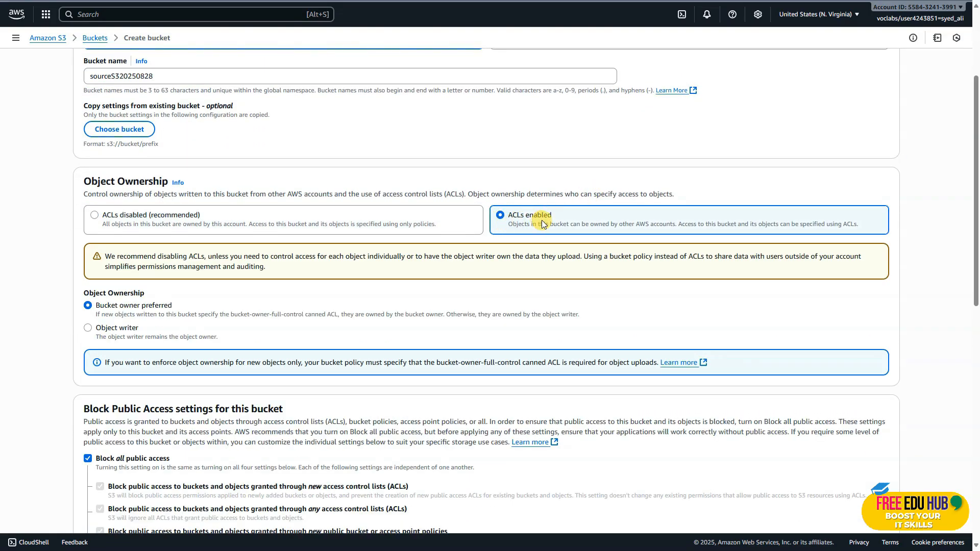
Turn off Block all public access with the public access acknowledgement ticked, and try to create the bucket
scroll(538, 234, "down", 3)
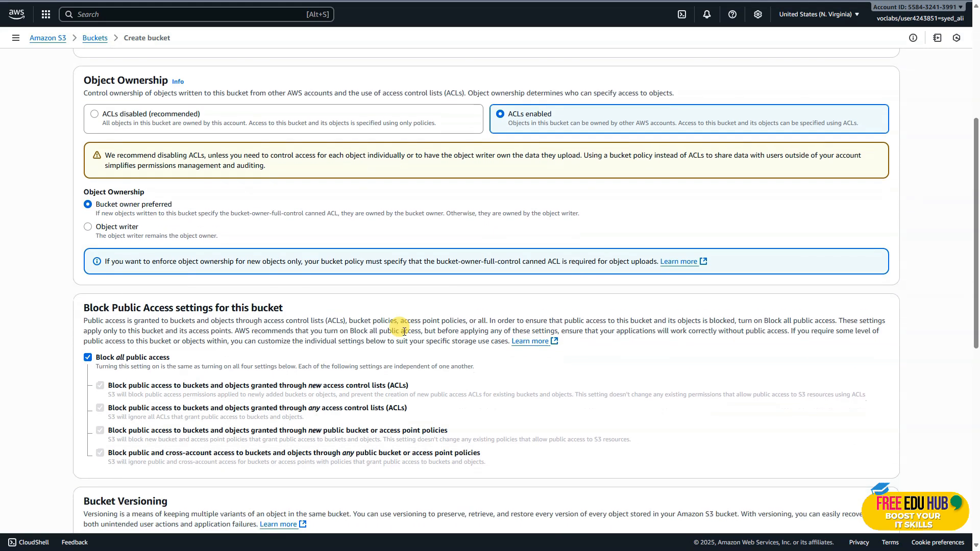
left_click(85, 306)
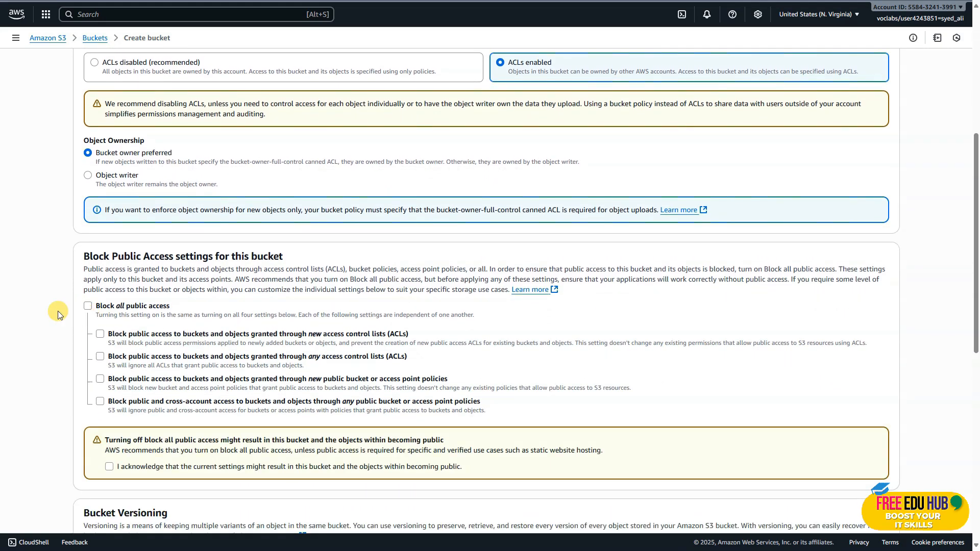
scroll(490, 286, "down", 2)
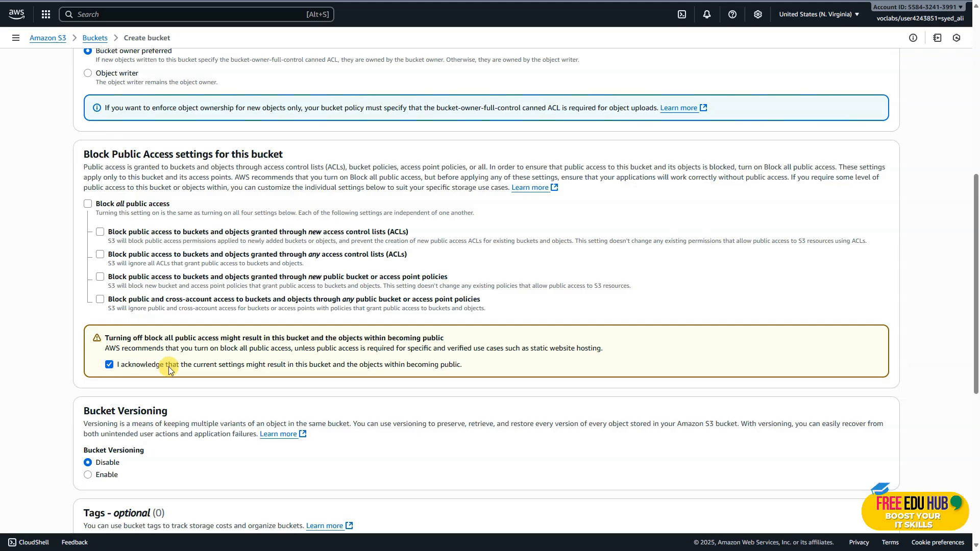
scroll(169, 366, "down", 7)
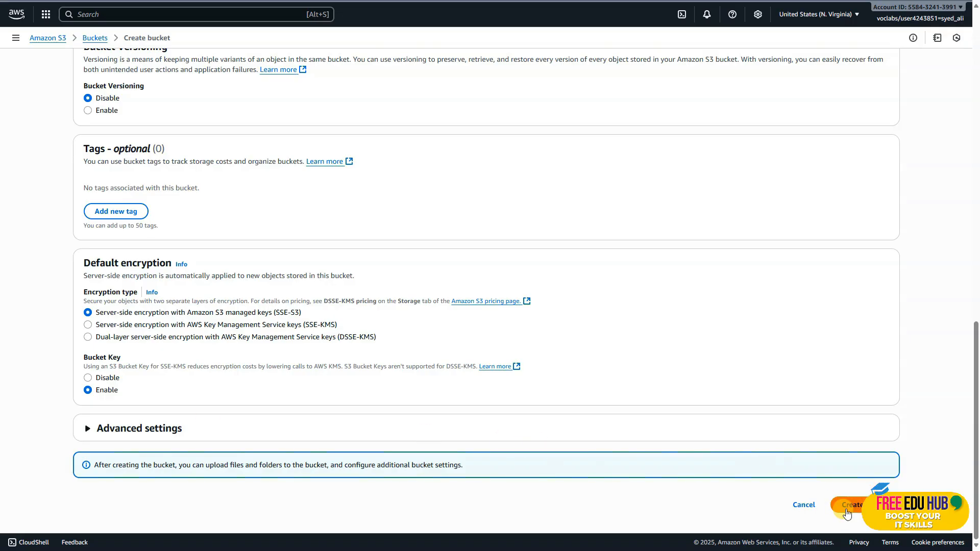
left_click(847, 510)
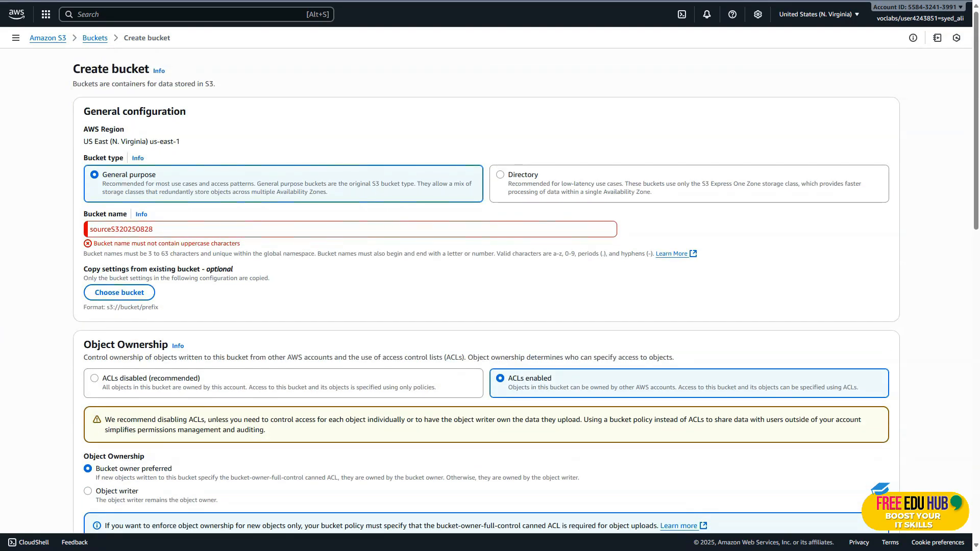
Change the bucket name to the all-lowercase sources320250828 and create the bucket
left_click(137, 229)
left_click(113, 229)
key("BackSpace")
type("s")
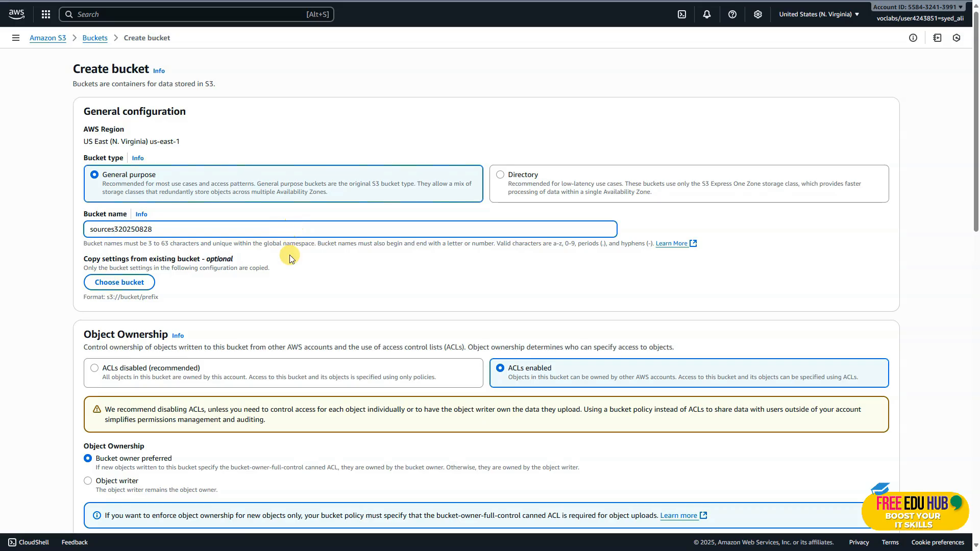
scroll(286, 258, "down", 8)
scroll(317, 363, "down", 6)
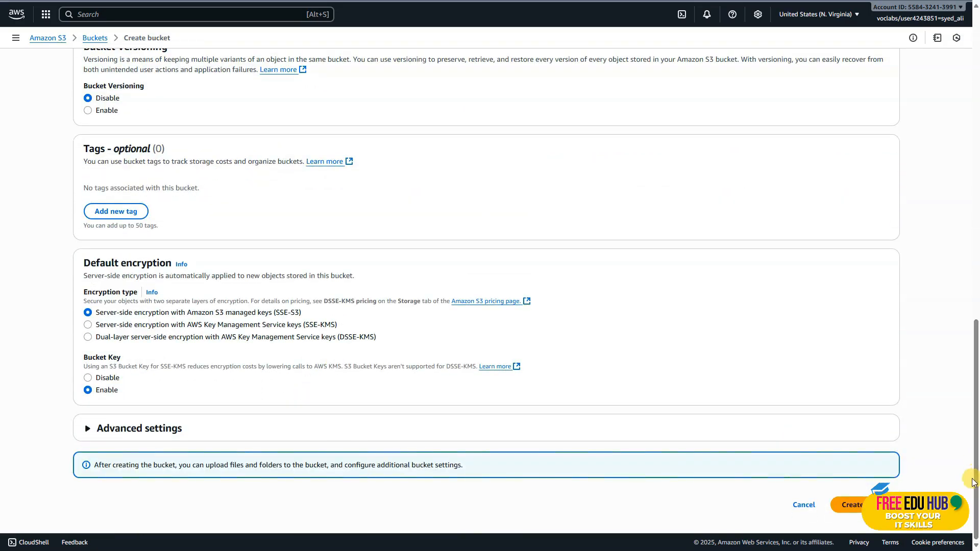
left_click(863, 505)
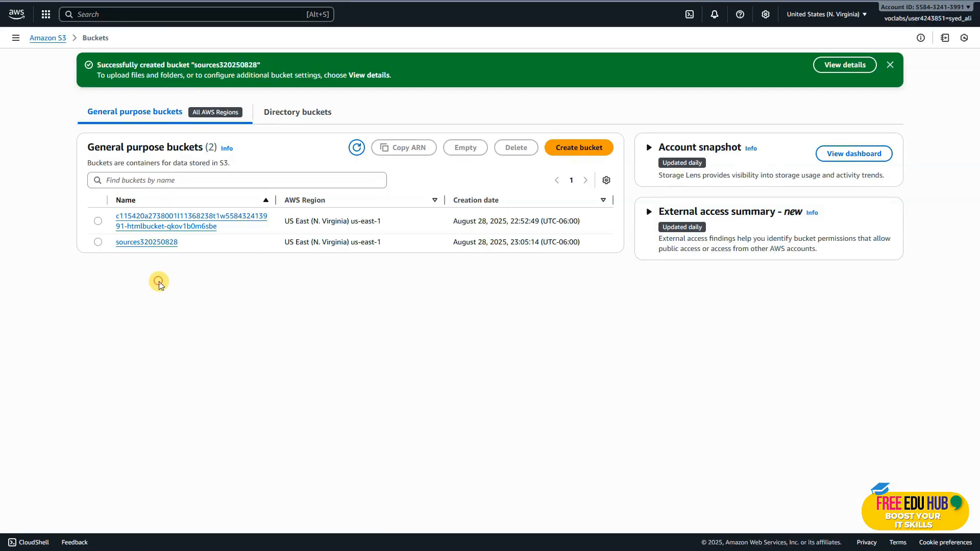
Open the sources320250828 bucket's static website hosting settings and enable static website hosting
left_click(149, 243)
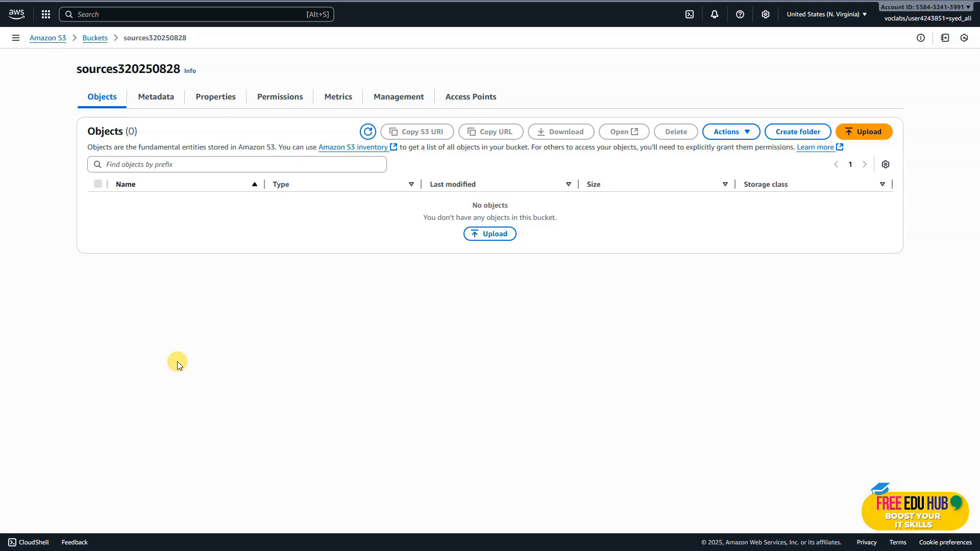
left_click(162, 102)
left_click(213, 97)
scroll(408, 250, "down", 3)
scroll(408, 249, "down", 15)
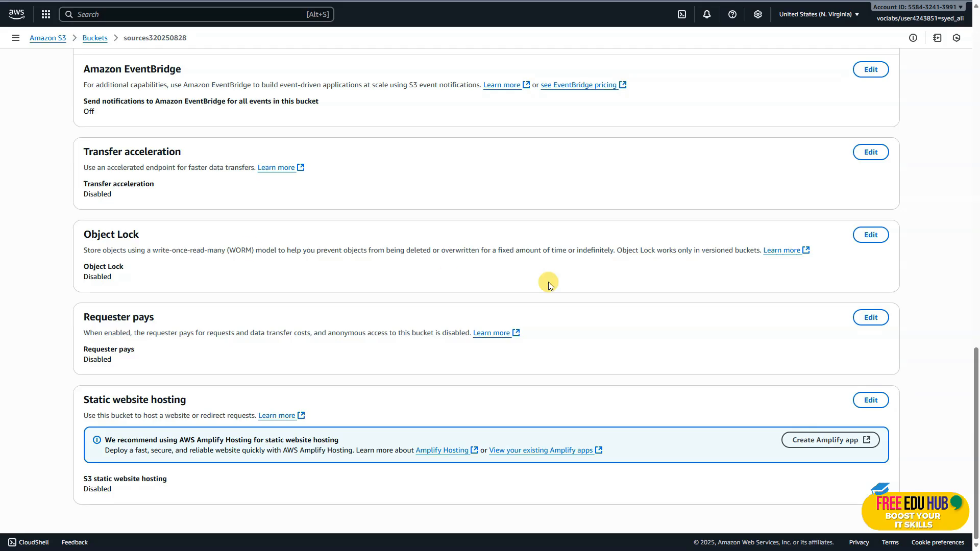
left_click(875, 401)
left_click(99, 154)
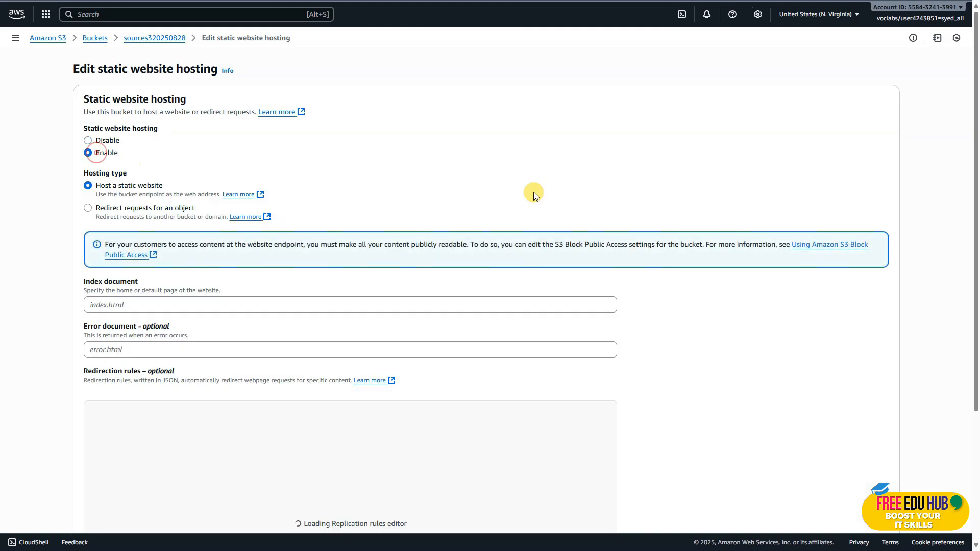
Set the index document to index.html and the error document to error.html, and save the hosting settings
scroll(347, 286, "down", 2)
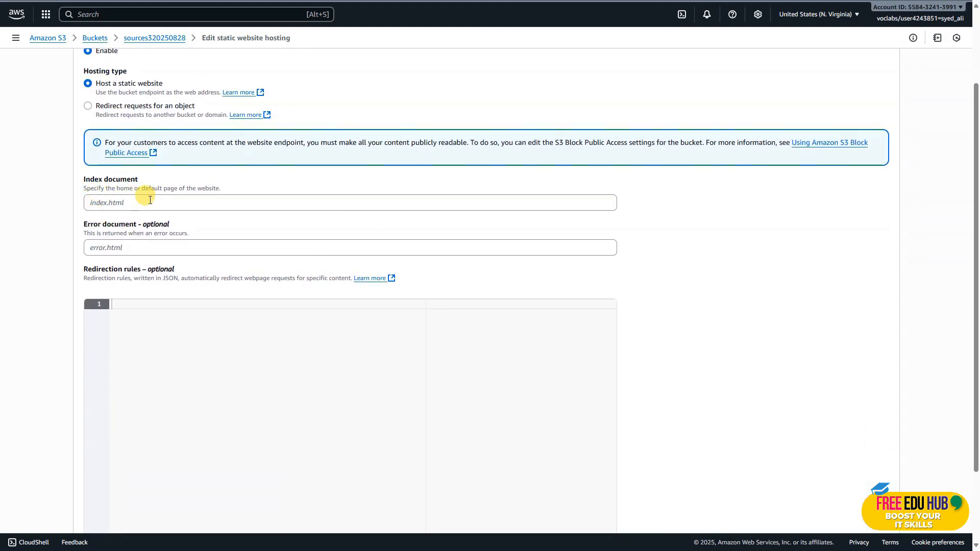
left_click(126, 203)
type("index.html")
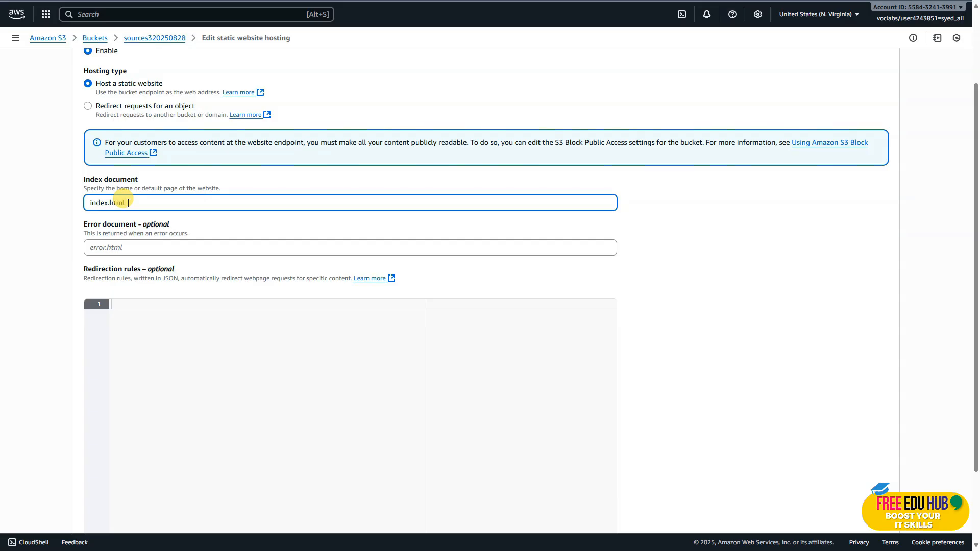
left_click(131, 249)
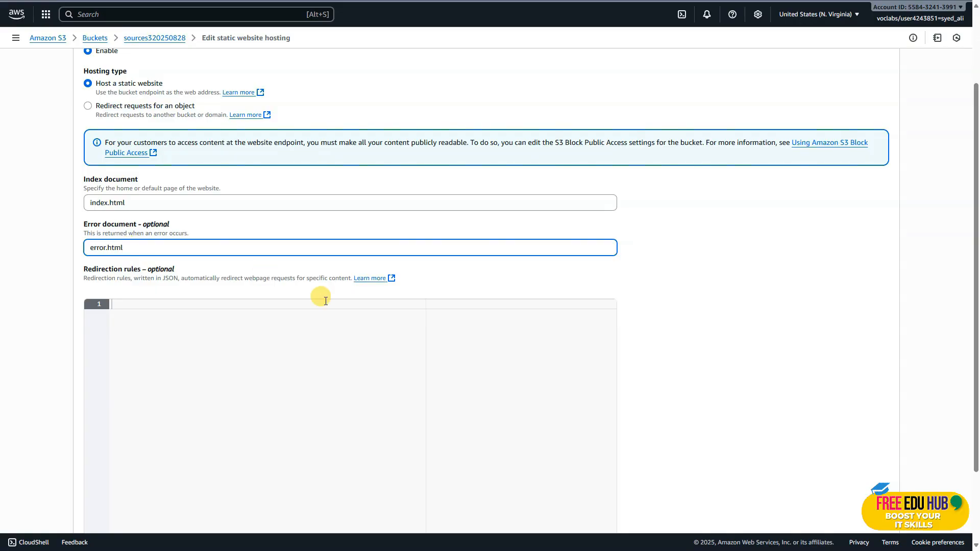
scroll(389, 372, "down", 2)
left_click(851, 505)
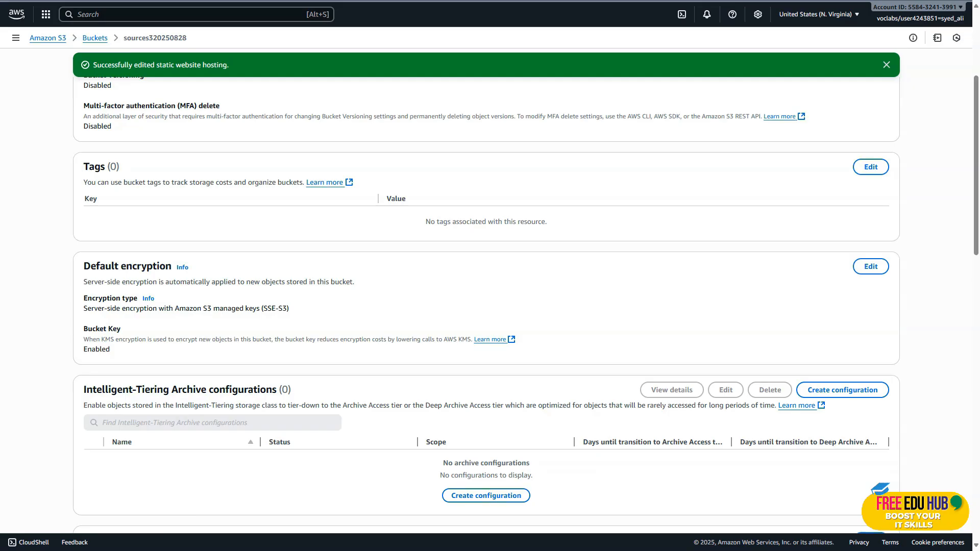
Open the bucket website endpoint to check the site, and return to the bucket's properties
scroll(779, 241, "up", 4)
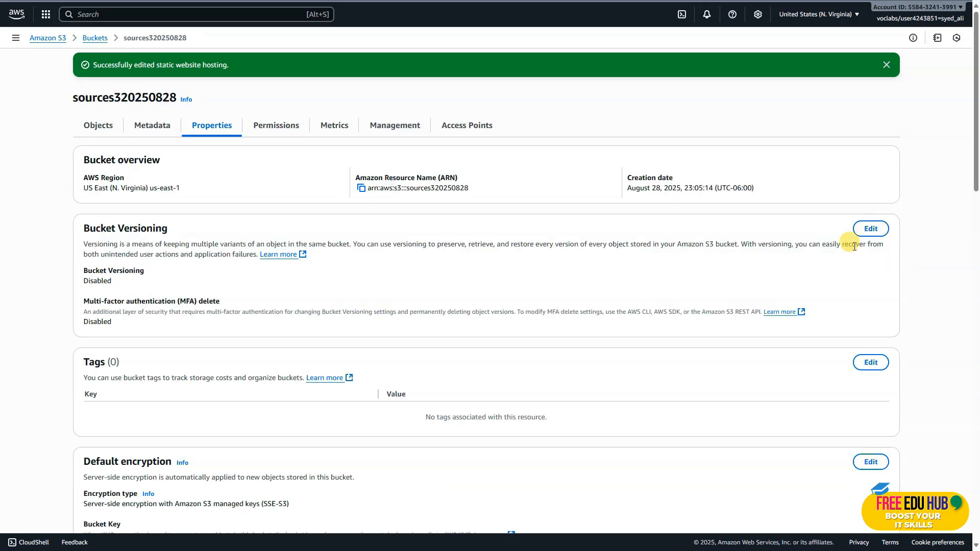
scroll(528, 314, "down", 20)
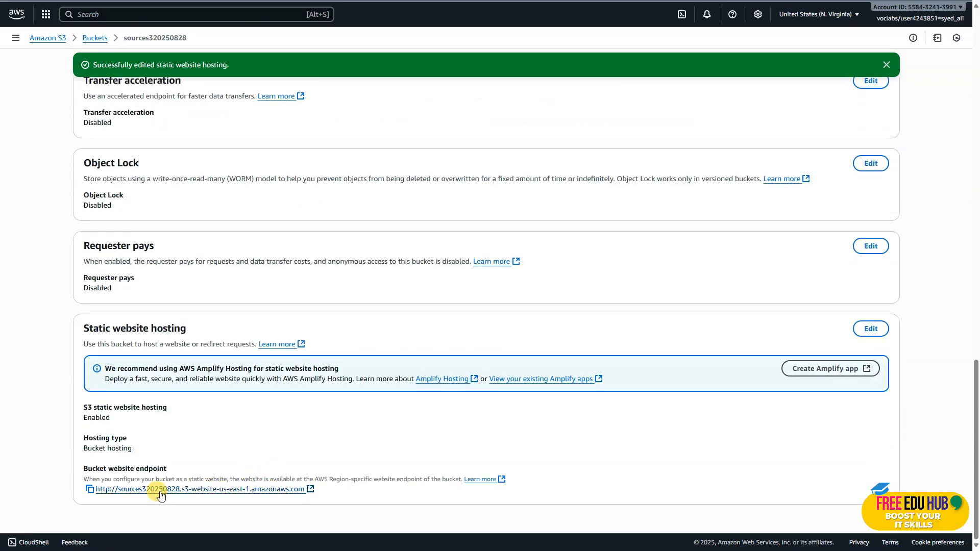
left_click(274, 490)
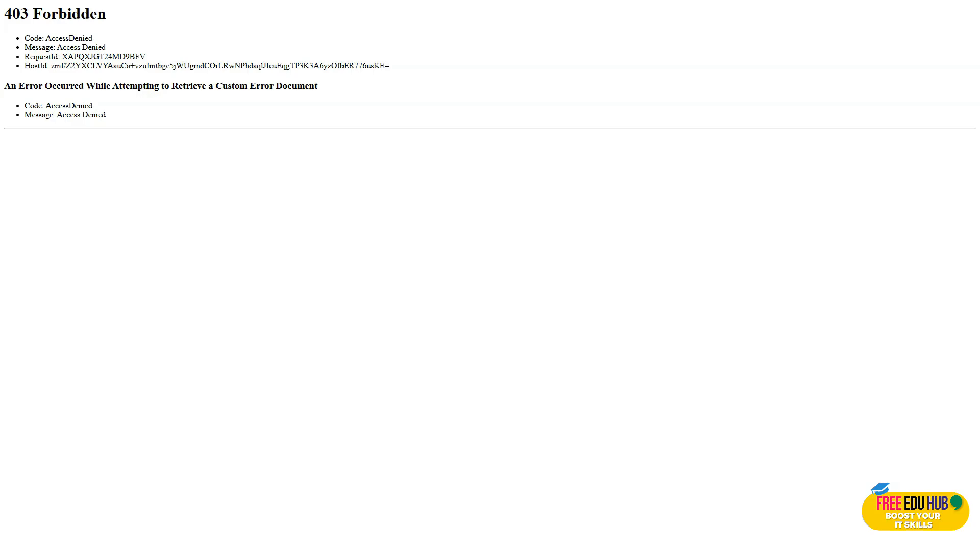
key("ctrl+shift+Tab")
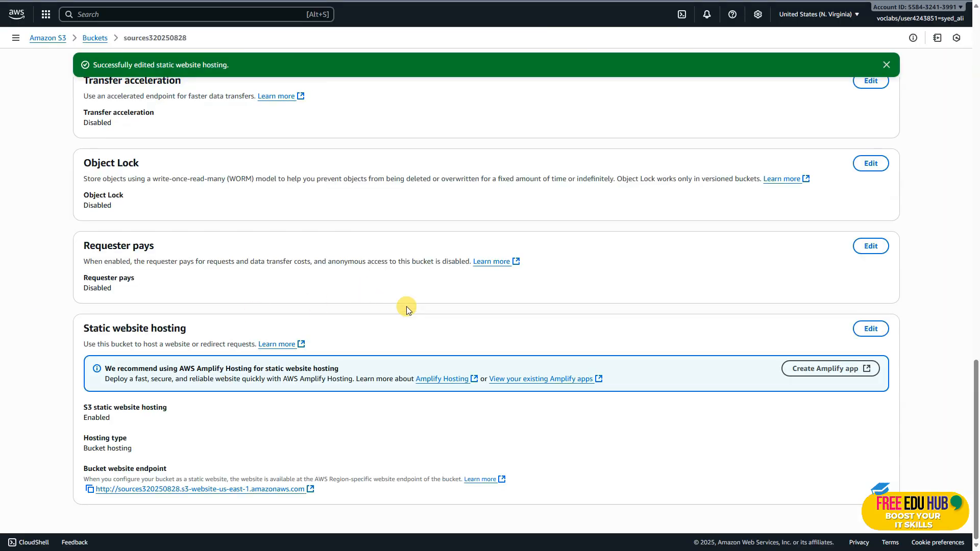
Start an upload to the sources320250828 bucket and add index.html from the static-website folder
scroll(406, 306, "up", 20)
scroll(406, 308, "up", 2)
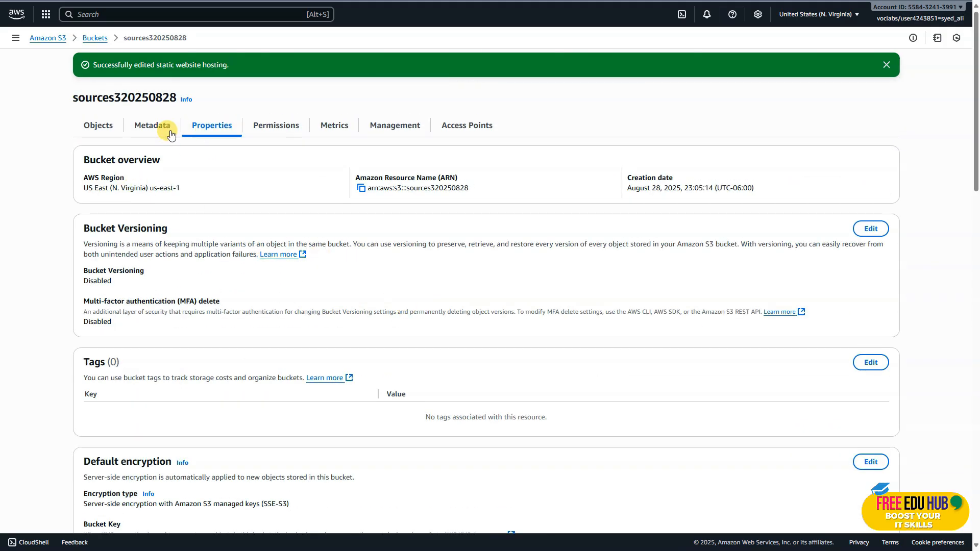
left_click(102, 125)
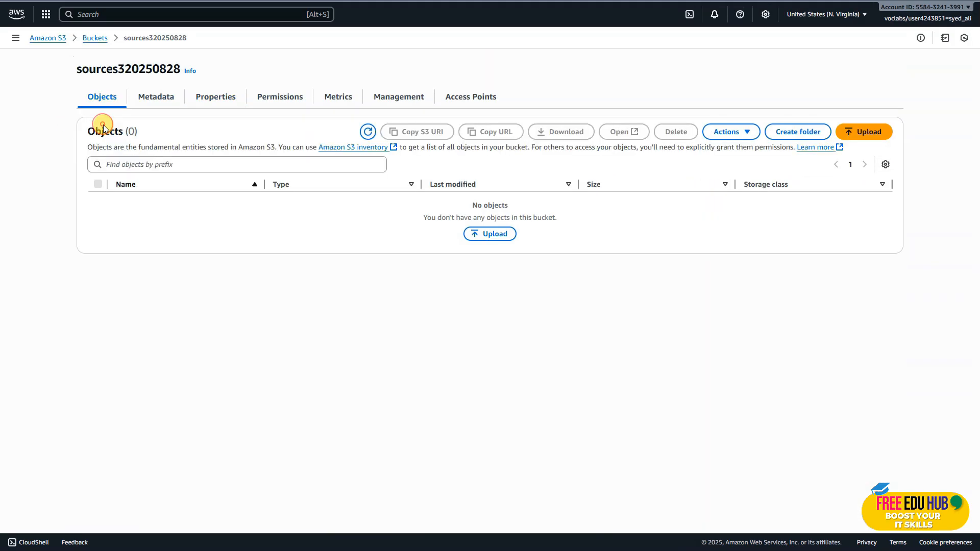
left_click(493, 240)
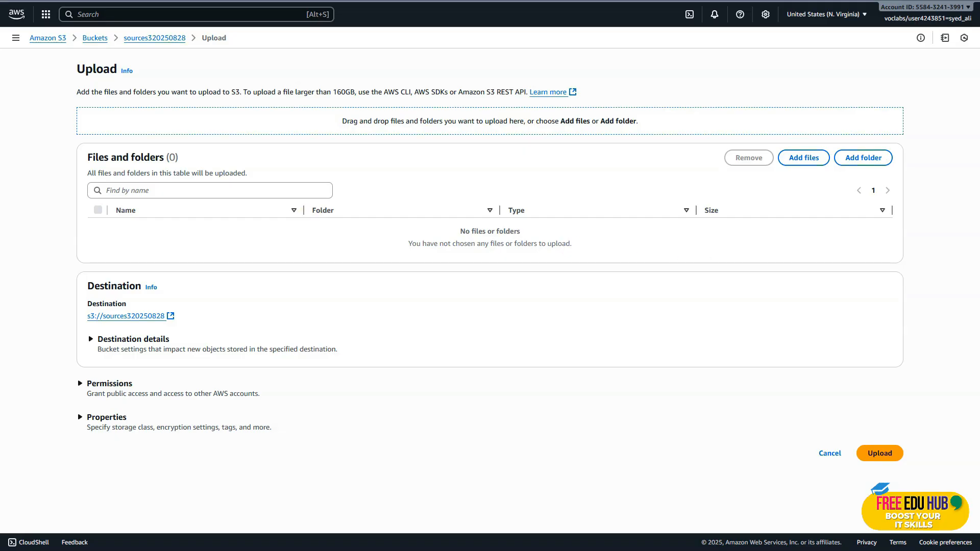
left_click(804, 158)
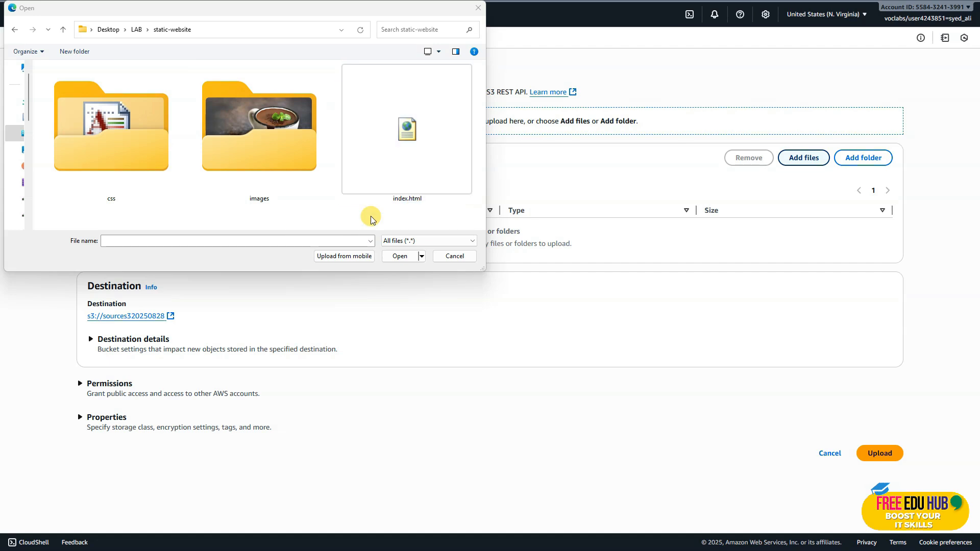
double_click(410, 151)
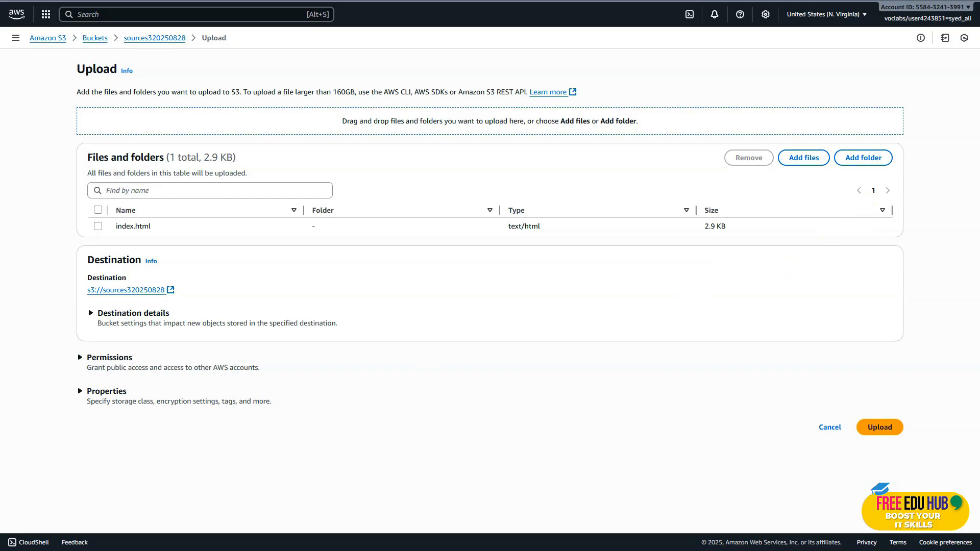
Add the images folder from static-website to the upload list and approve access to its files
left_click(862, 157)
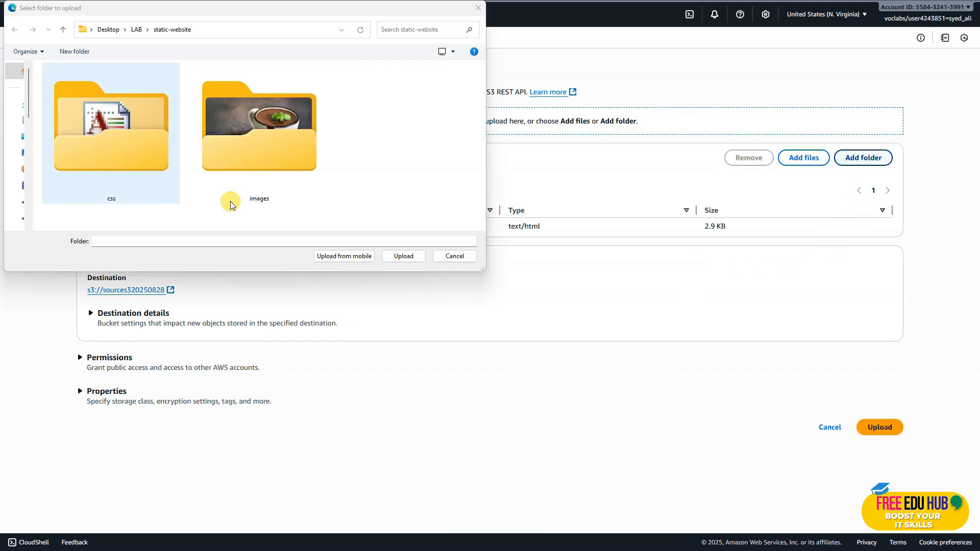
left_click(270, 146)
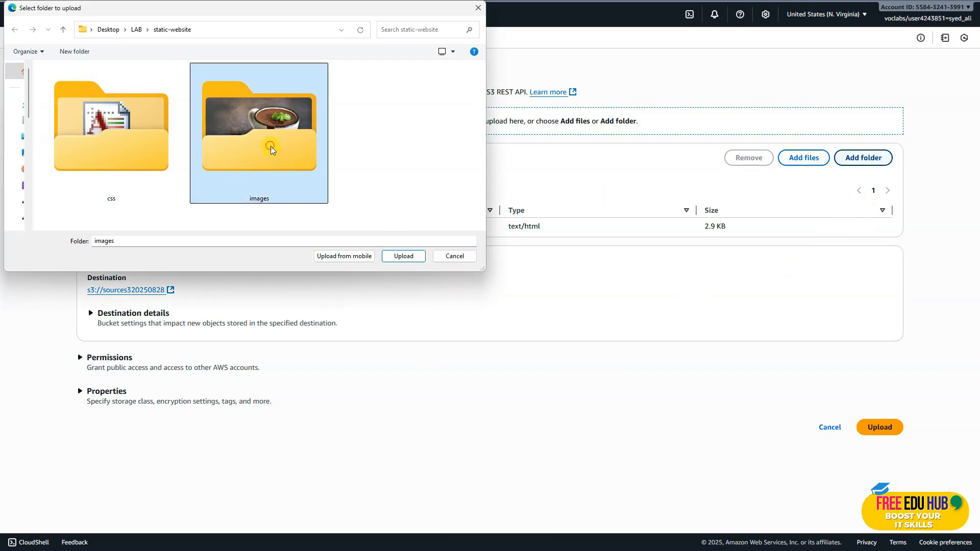
left_click(410, 256)
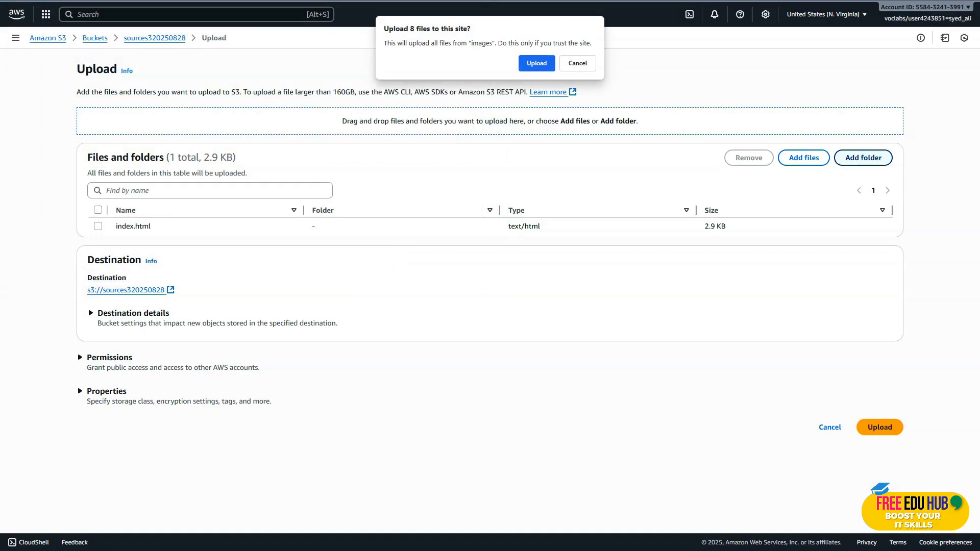
key("Return")
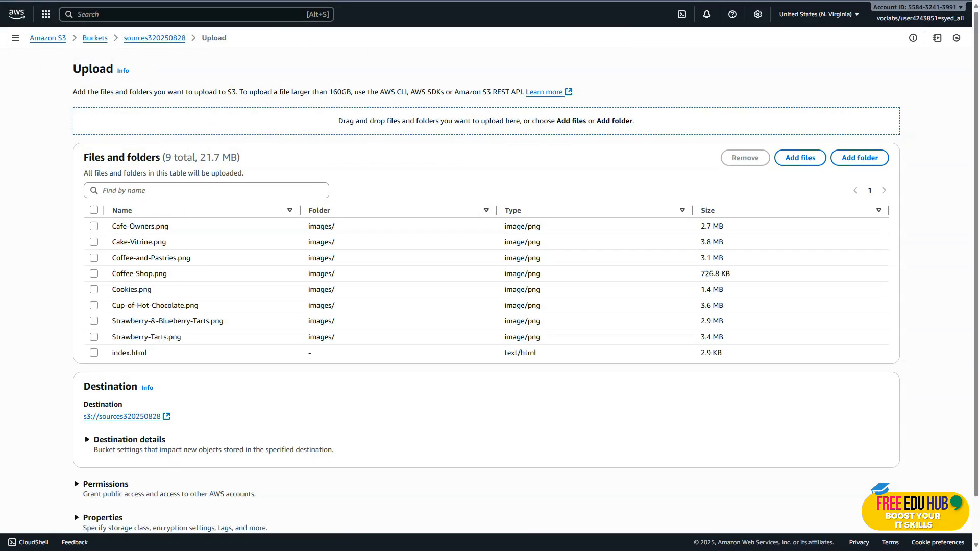
Add the css folder from static-website to the upload list and approve access to its file
left_click(860, 159)
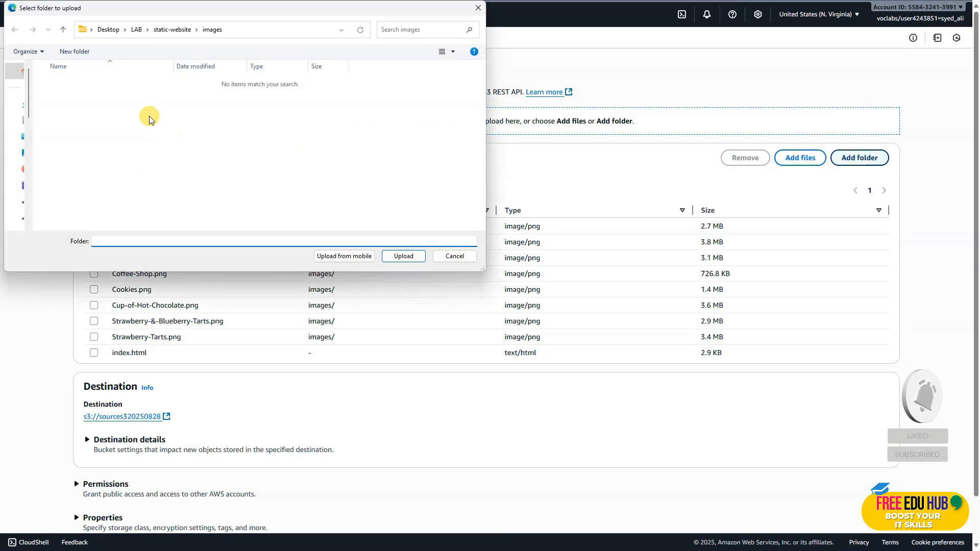
left_click(172, 29)
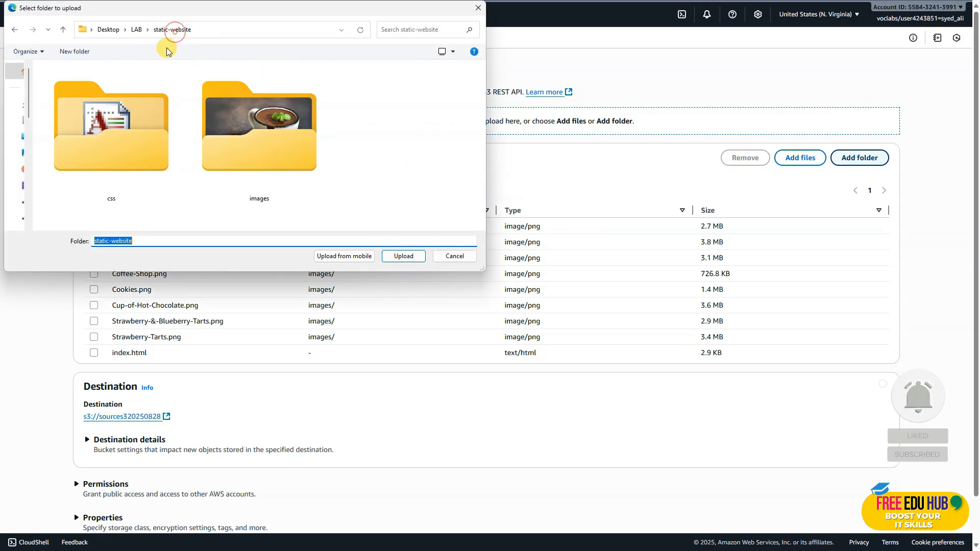
double_click(120, 133)
left_click(414, 256)
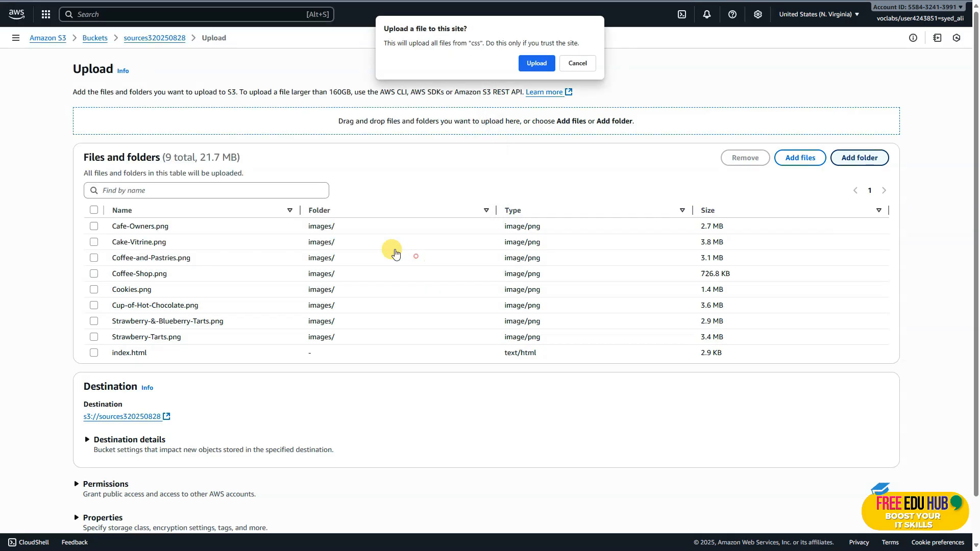
left_click(536, 63)
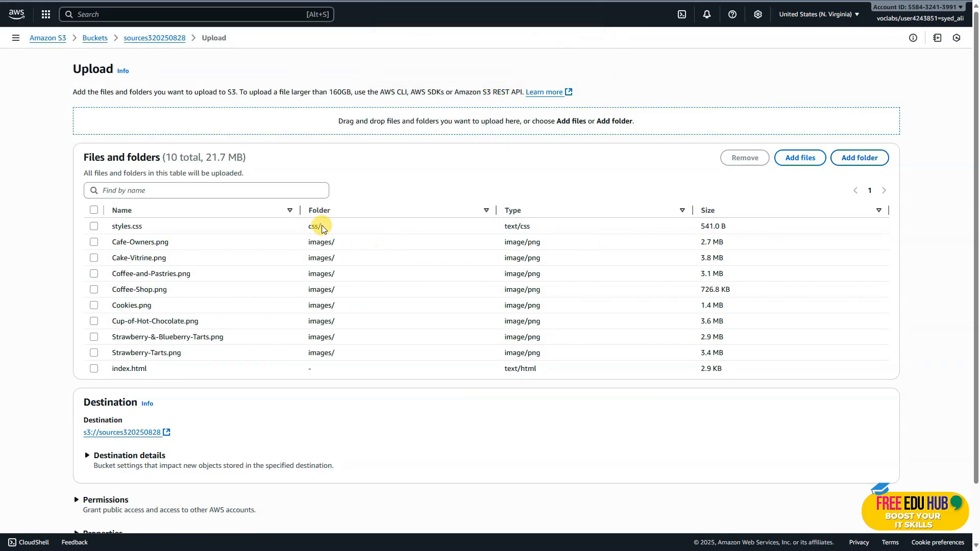
Select all listed files and upload them to the sources320250828 bucket
scroll(265, 342, "down", 1)
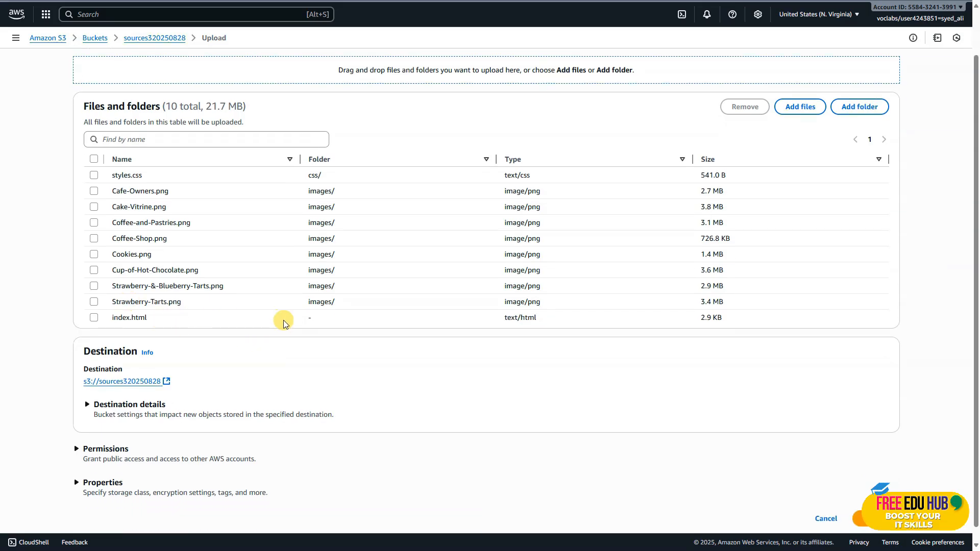
scroll(306, 326, "up", 1)
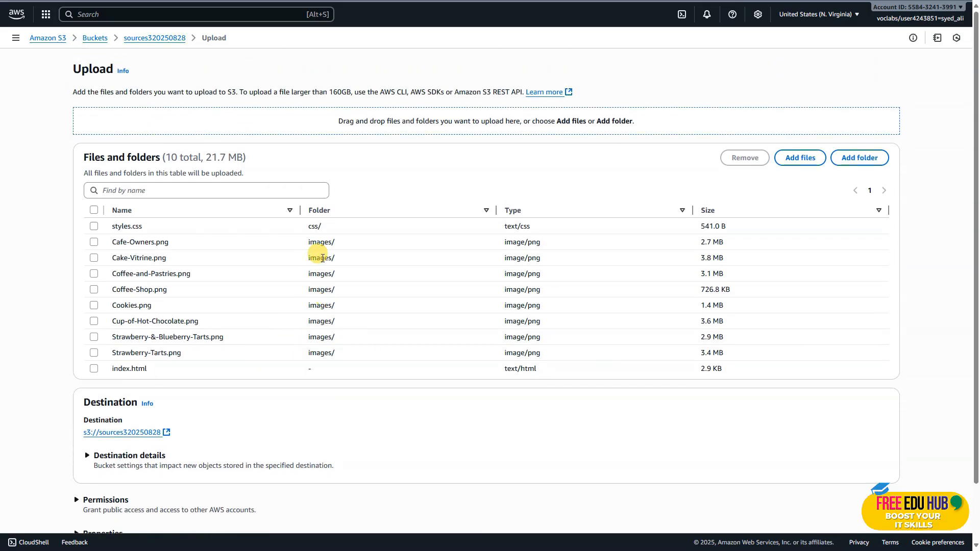
left_click(94, 210)
scroll(475, 335, "down", 1)
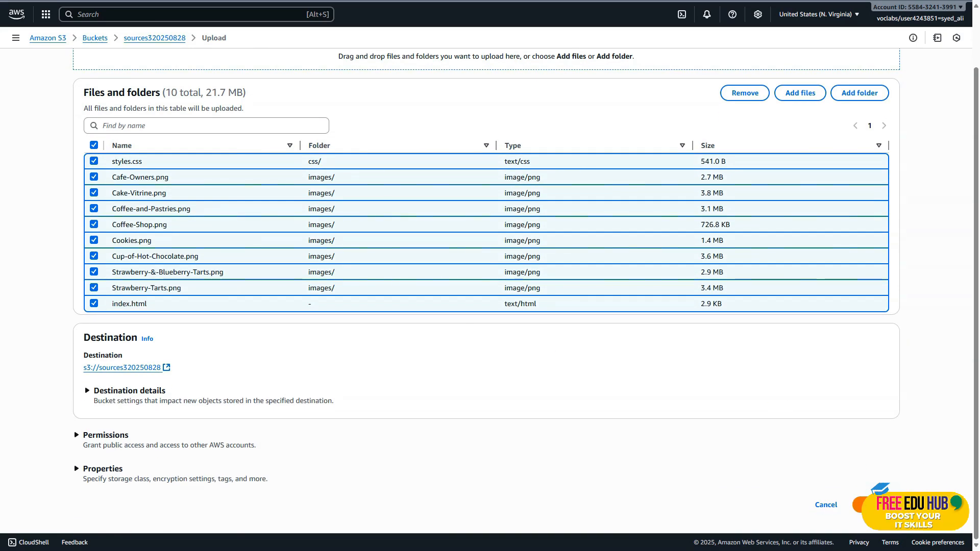
left_click(870, 505)
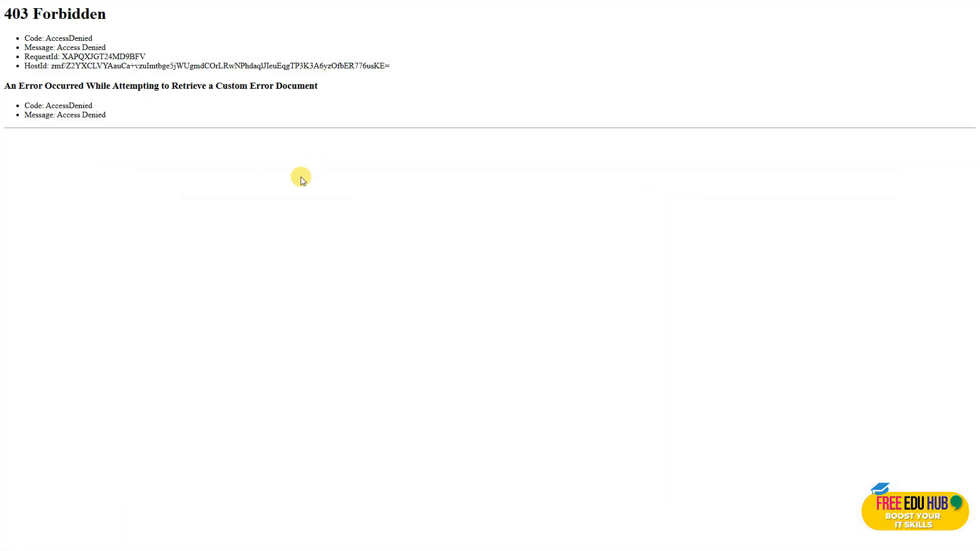
Reload the bucket website endpoint page to check whether the uploaded site is accessible
right_click(301, 177)
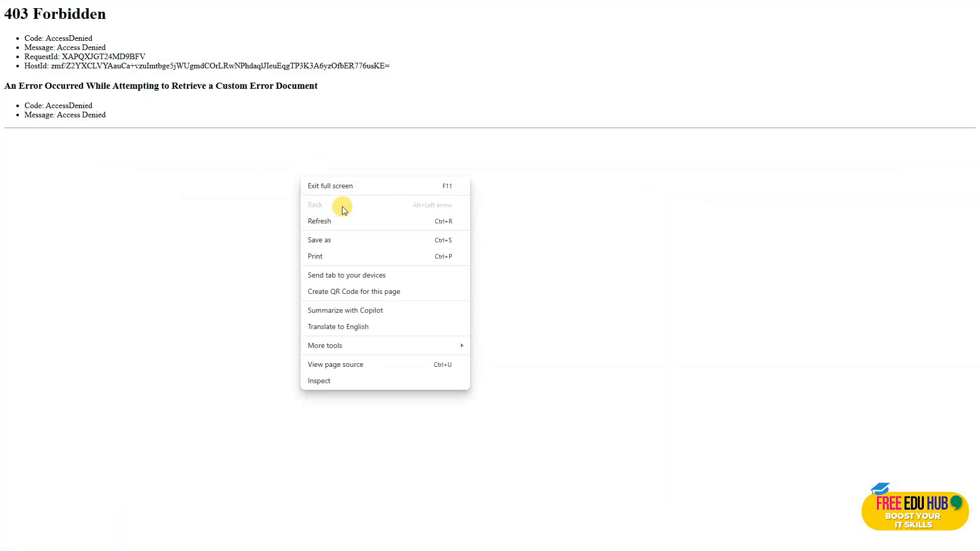
left_click(338, 221)
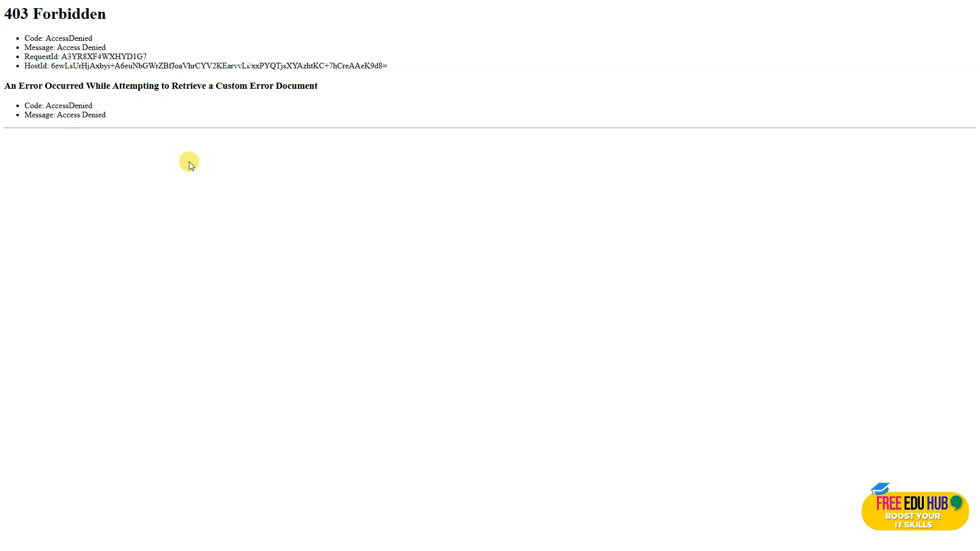
Read the lab instructions for Task 4 on the public read bucket policy and Task 5 on enabling versioning
key("ctrl+Tab")
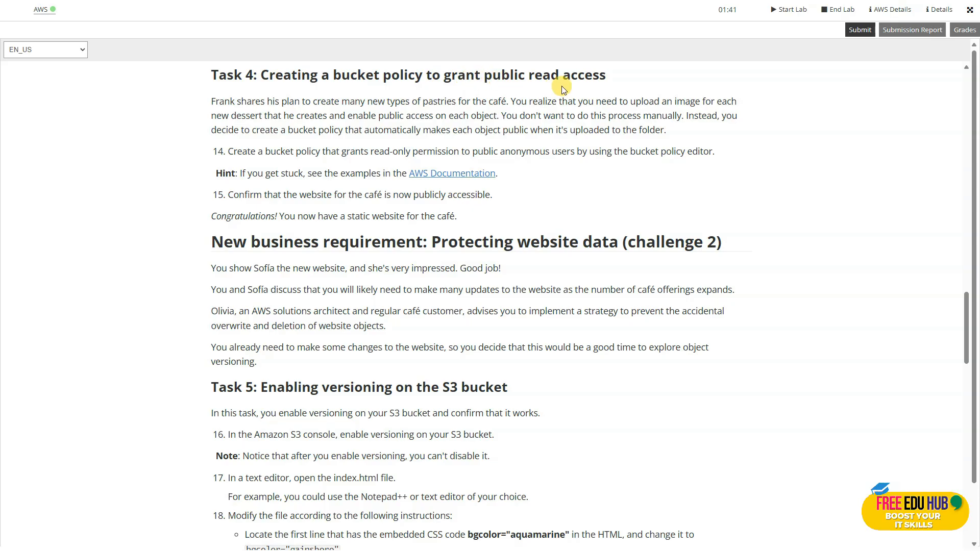
scroll(529, 235, "down", 1)
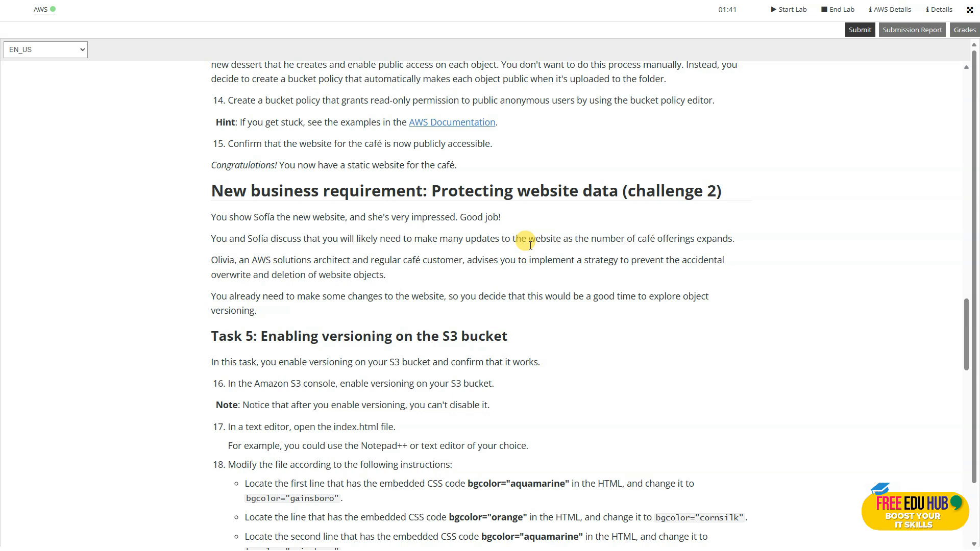
scroll(530, 245, "up", 2)
scroll(529, 252, "down", 1)
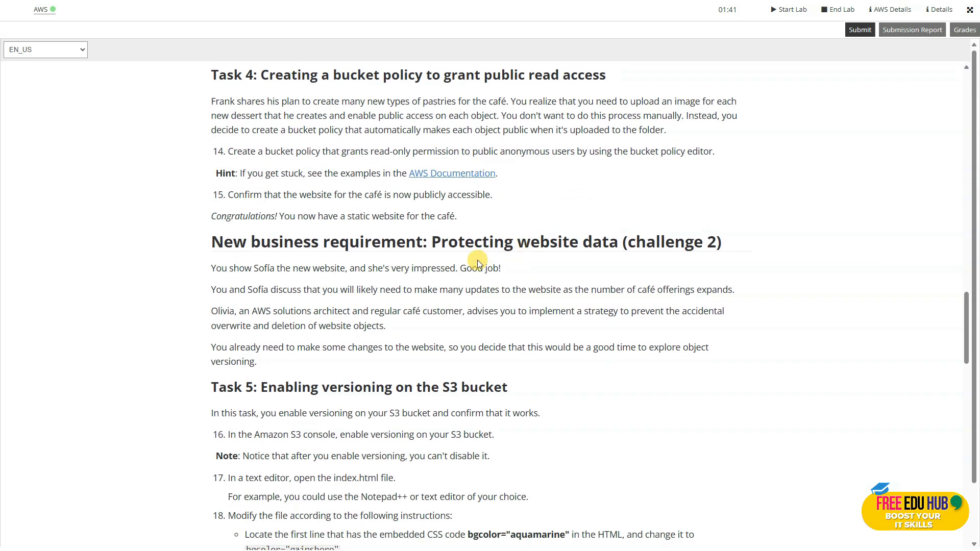
scroll(520, 281, "down", 1)
scroll(521, 282, "down", 3)
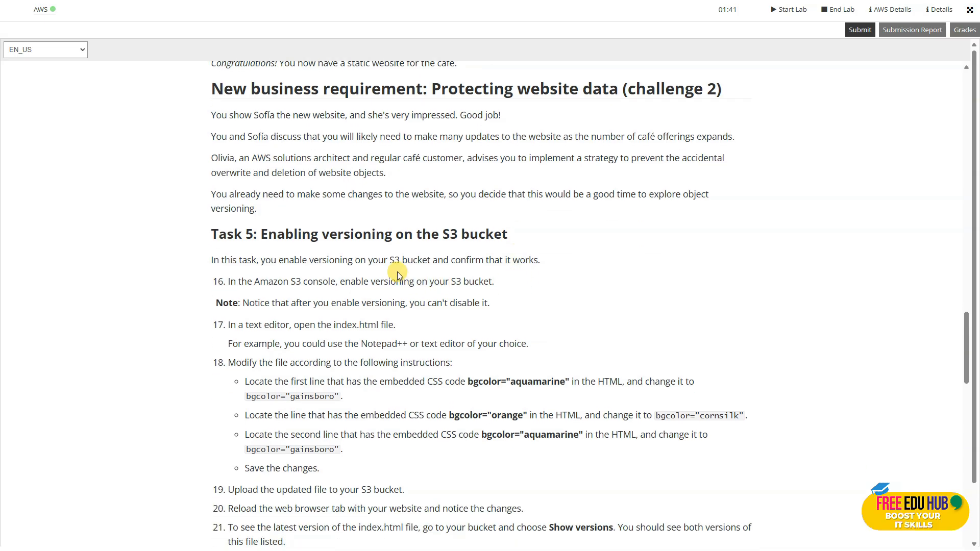
scroll(394, 260, "down", 1)
scroll(393, 260, "up", 3)
scroll(395, 253, "up", 2)
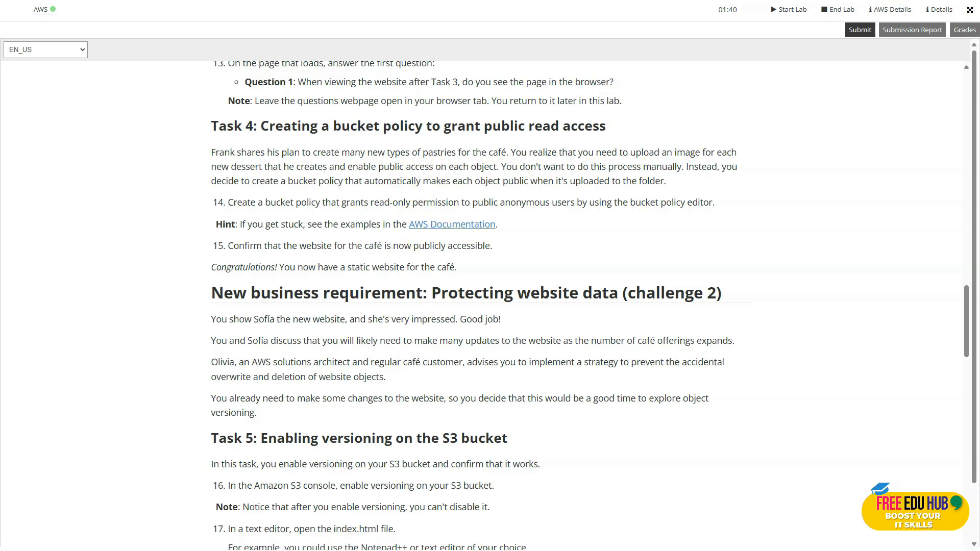
Go back to the sources320250828 bucket's permissions and open its bucket policy for editing
key("ctrl+Tab")
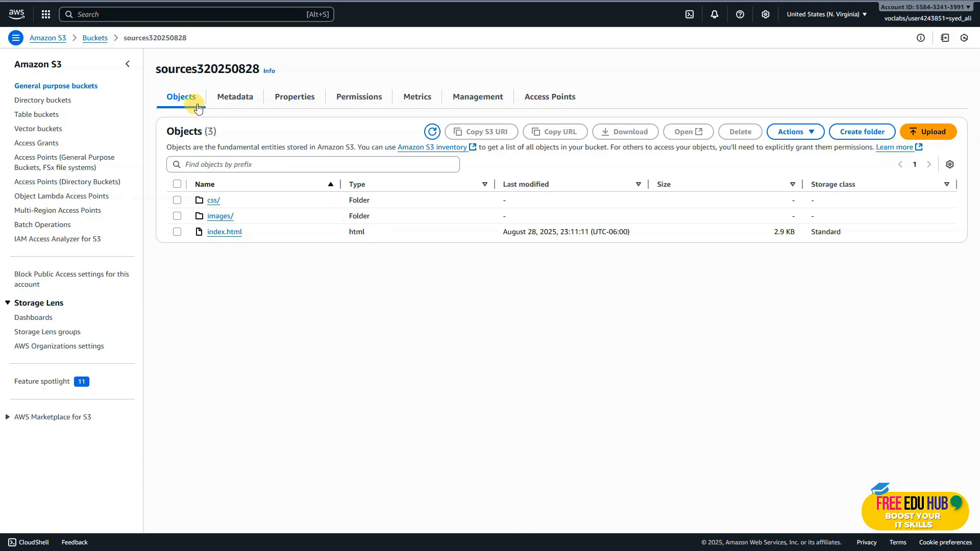
left_click(359, 98)
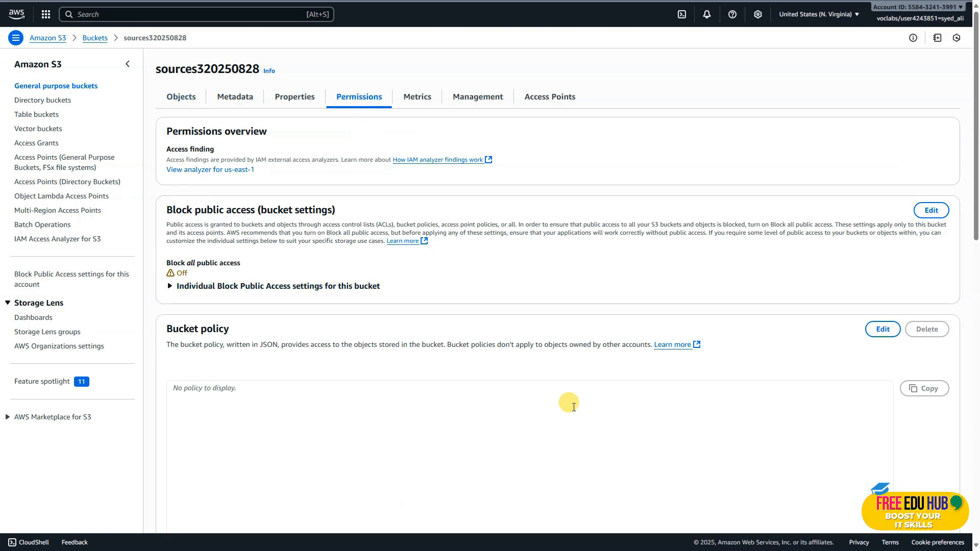
scroll(653, 383, "down", 1)
scroll(408, 357, "up", 2)
scroll(459, 357, "down", 2)
scroll(586, 396, "down", 3)
scroll(608, 385, "up", 3)
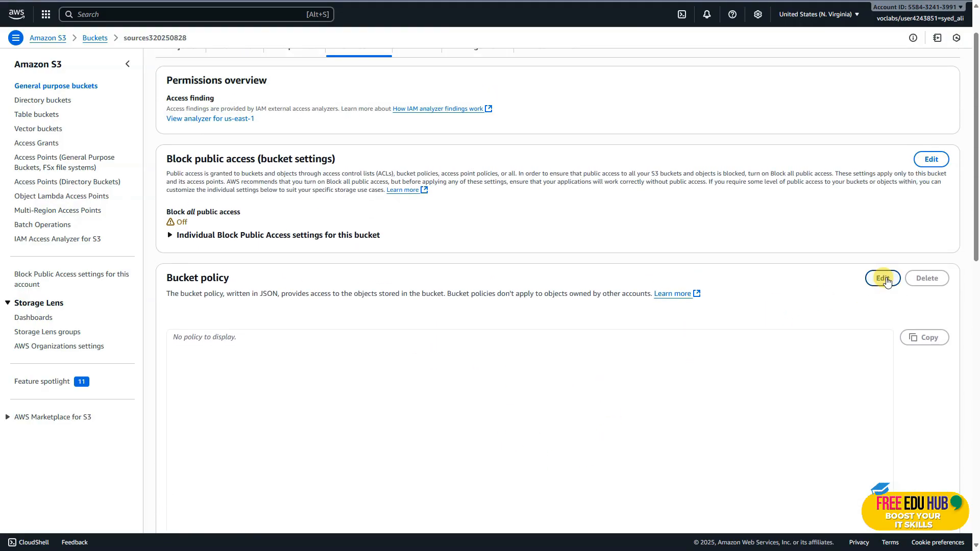
left_click(884, 278)
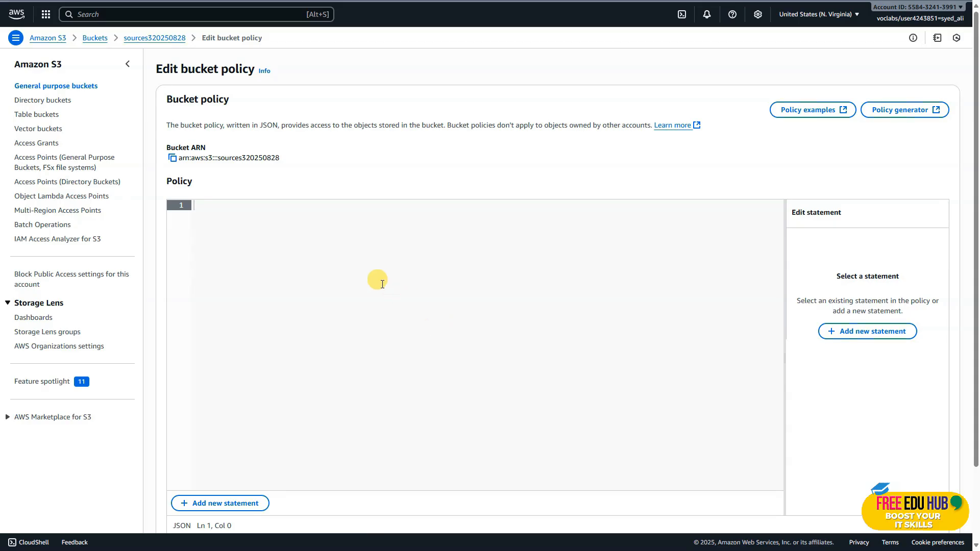
Copy the sources320250828 bucket ARN and set the policy type to S3 Bucket Policy in the AWS Policy Generator
left_click(173, 159)
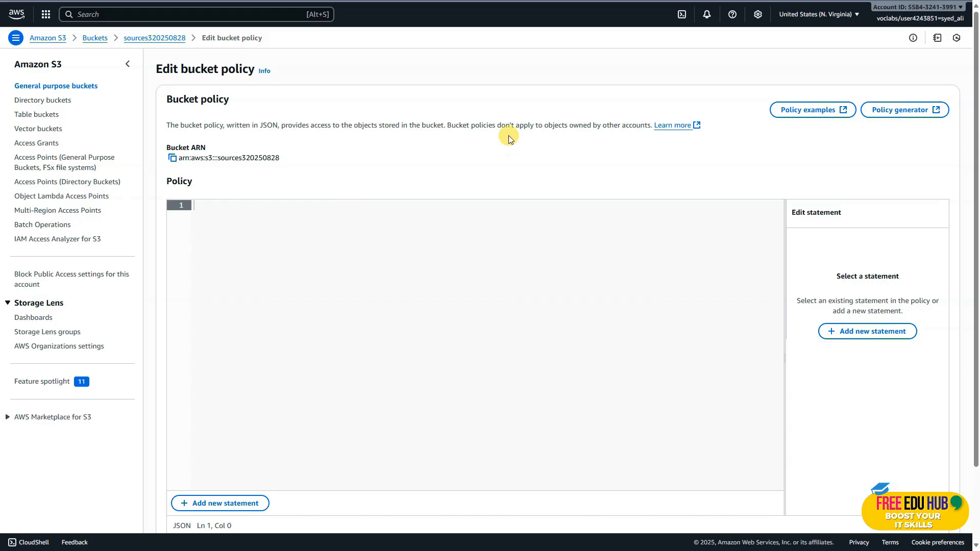
left_click(172, 158)
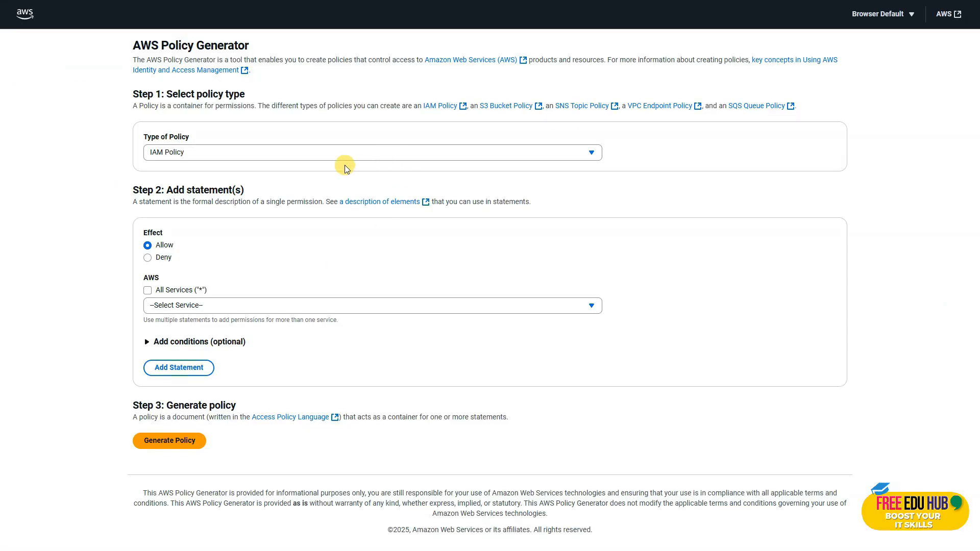
left_click(300, 151)
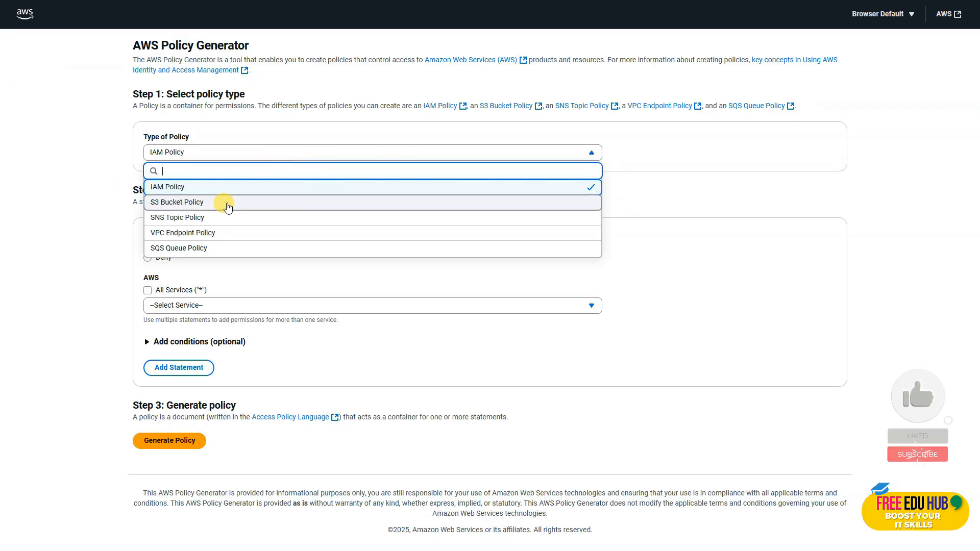
left_click(194, 202)
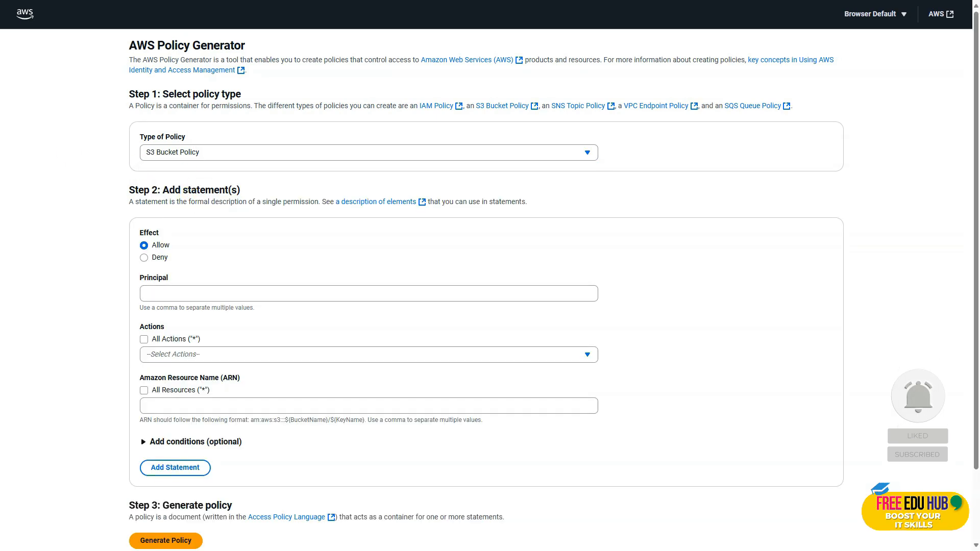
Set the allow statement's principal to * and choose GetObject as its action
scroll(254, 284, "down", 1)
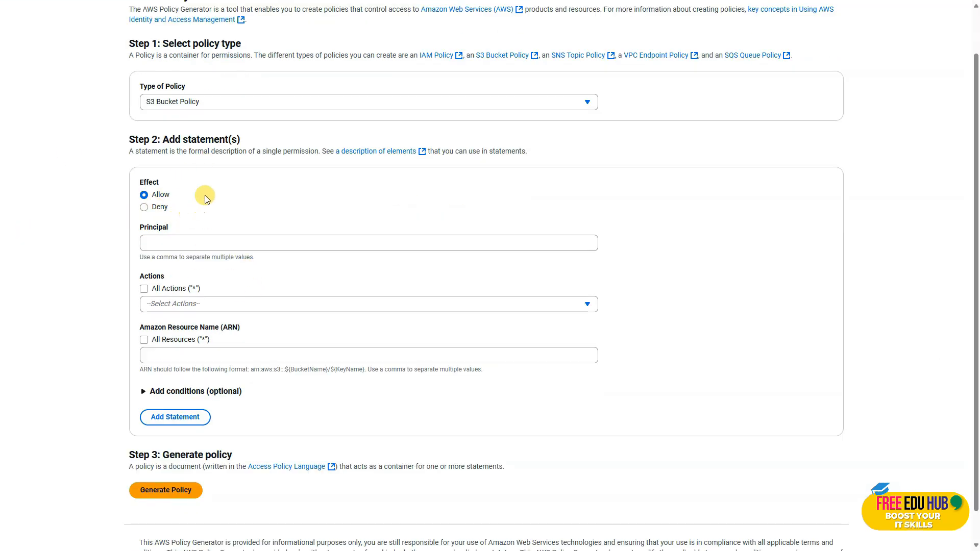
left_click(163, 241)
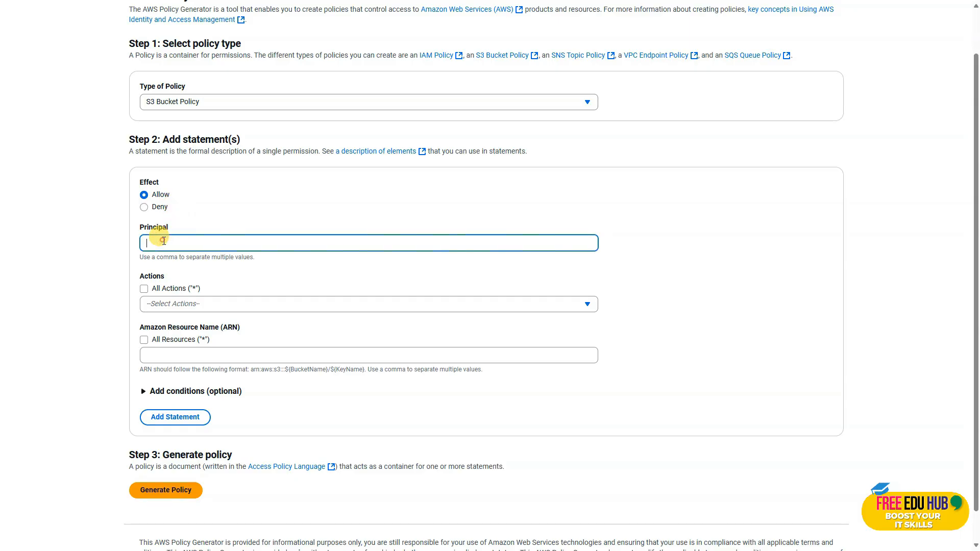
type("*")
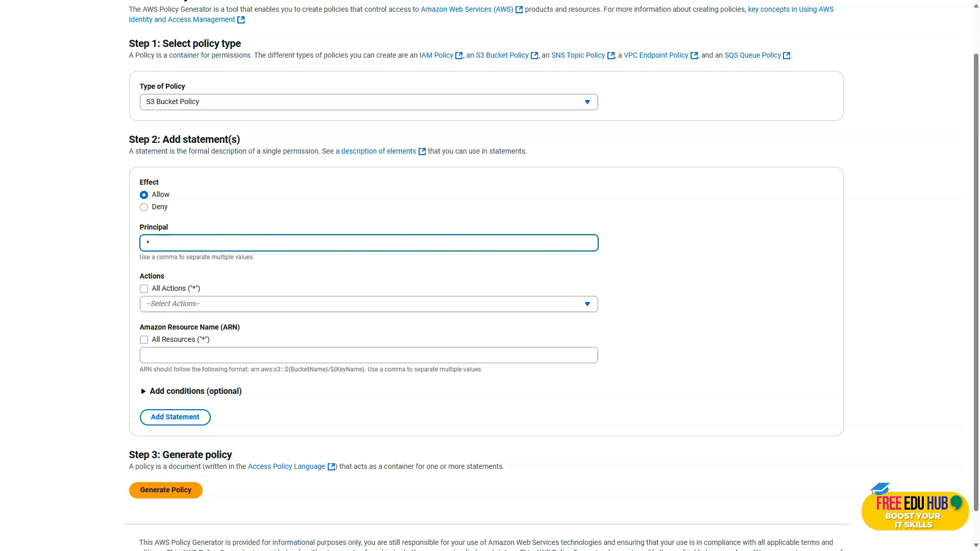
left_click(170, 305)
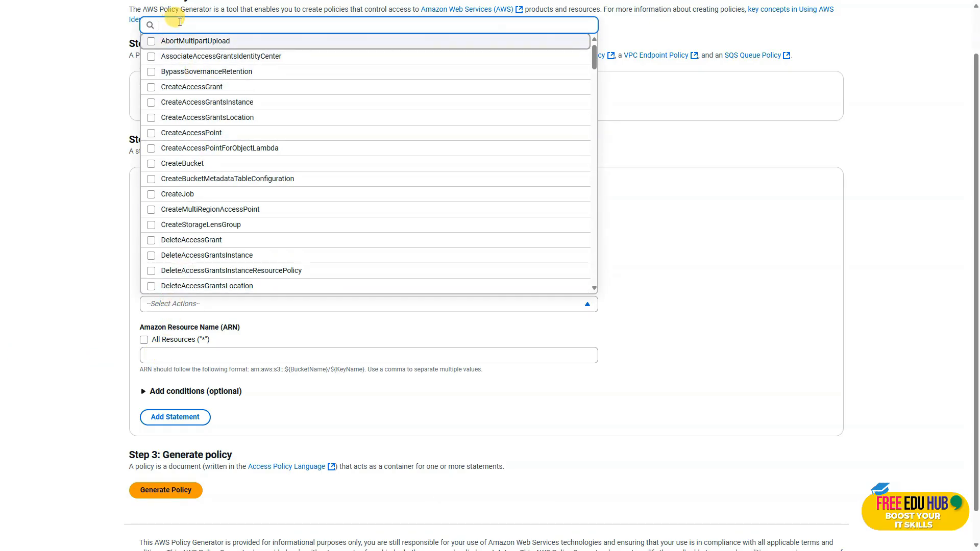
type("getobj")
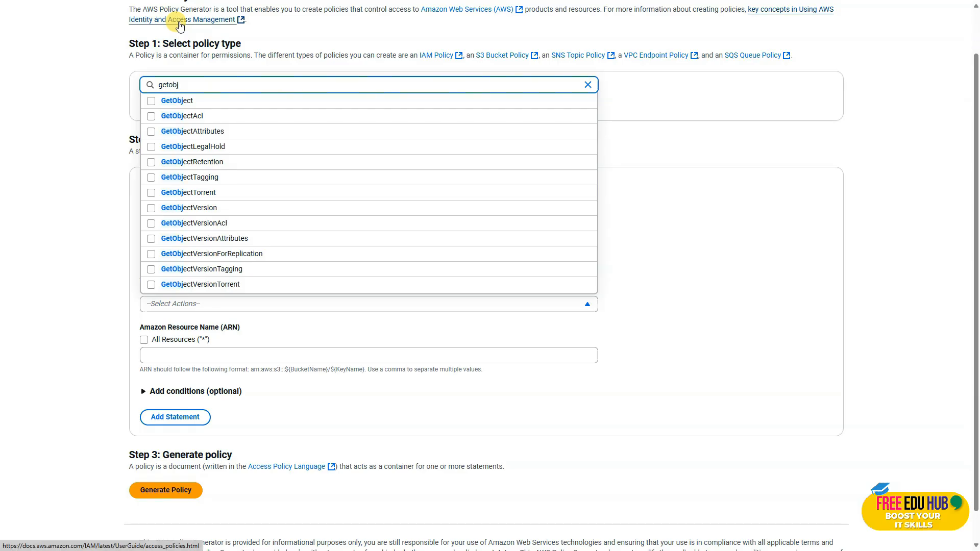
left_click(173, 101)
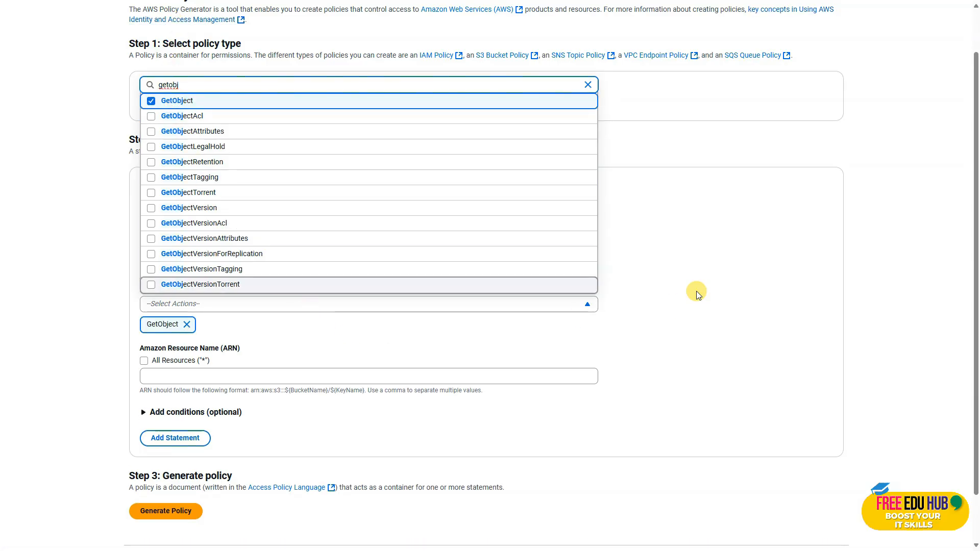
left_click(694, 271)
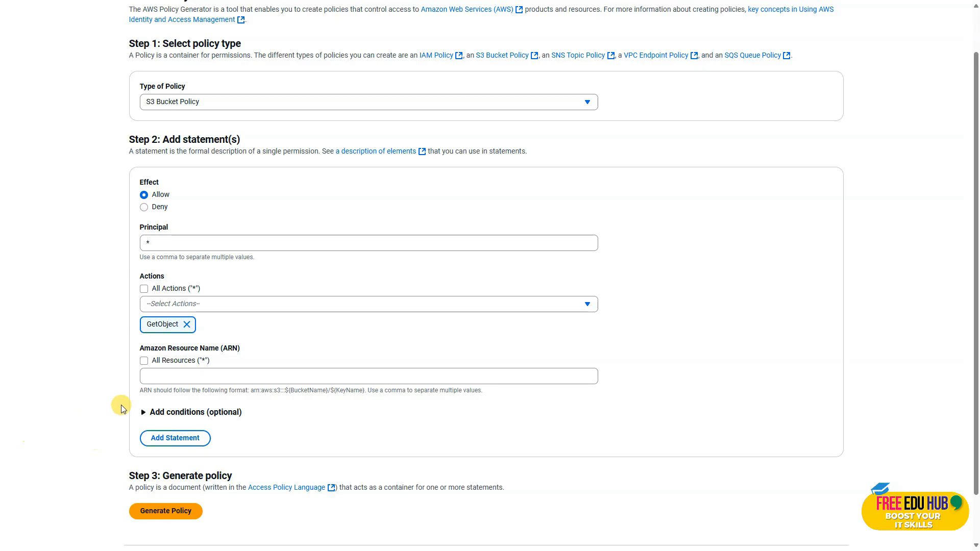
Enter arn:aws:s3:::sources320250828/* as the statement's resource and add the statement to the policy
left_click(171, 376)
key("ctrl+v")
type("/*")
scroll(174, 376, "down", 1)
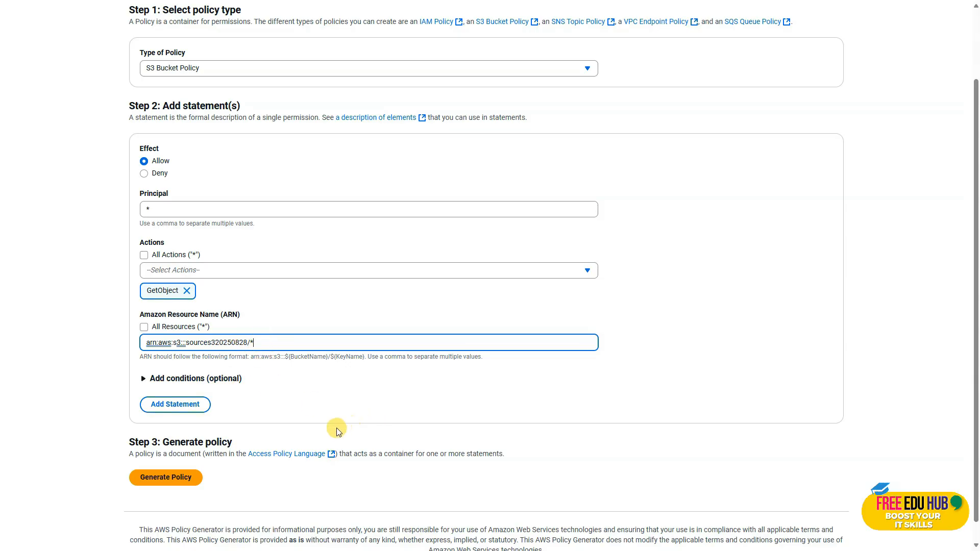
left_click(153, 404)
Generate the policy JSON document, copy it and close it
scroll(252, 407, "down", 2)
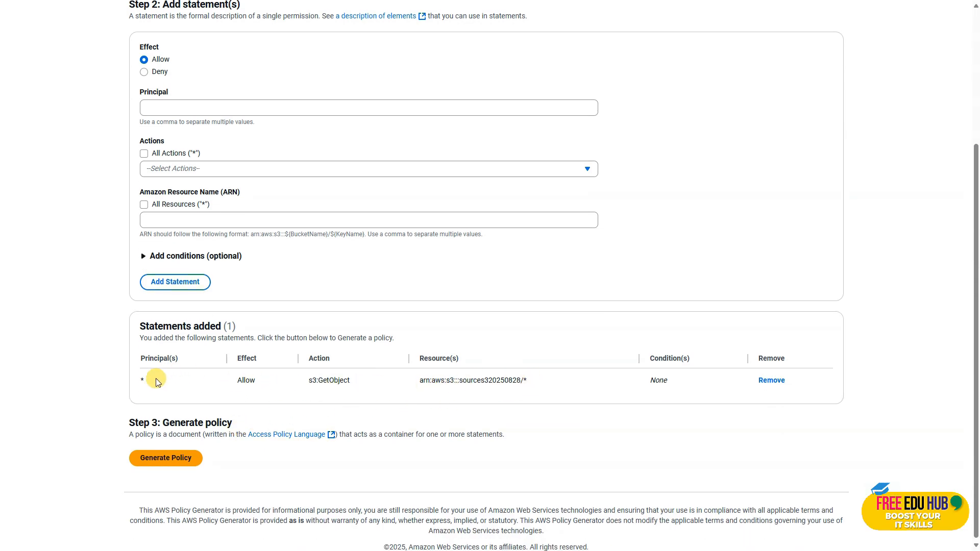
left_click(161, 459)
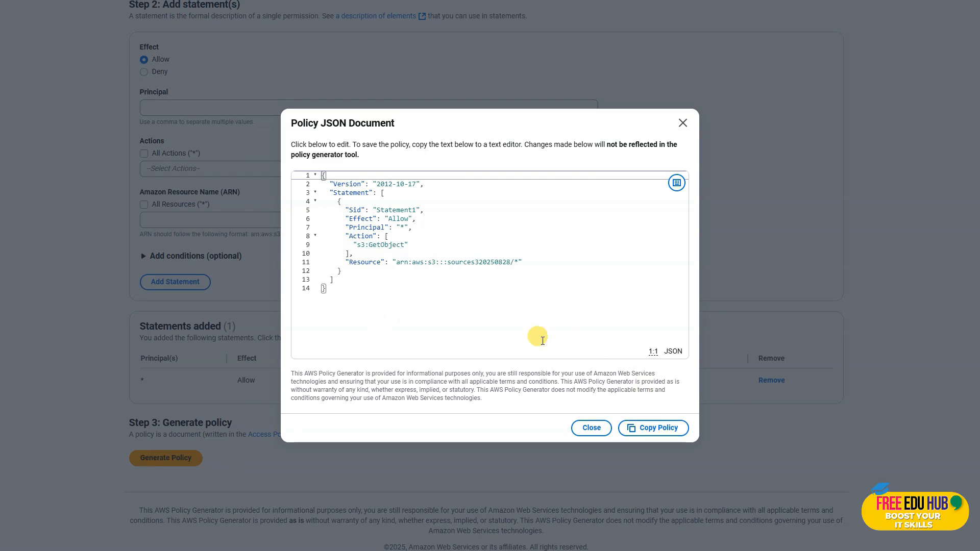
left_click(656, 437)
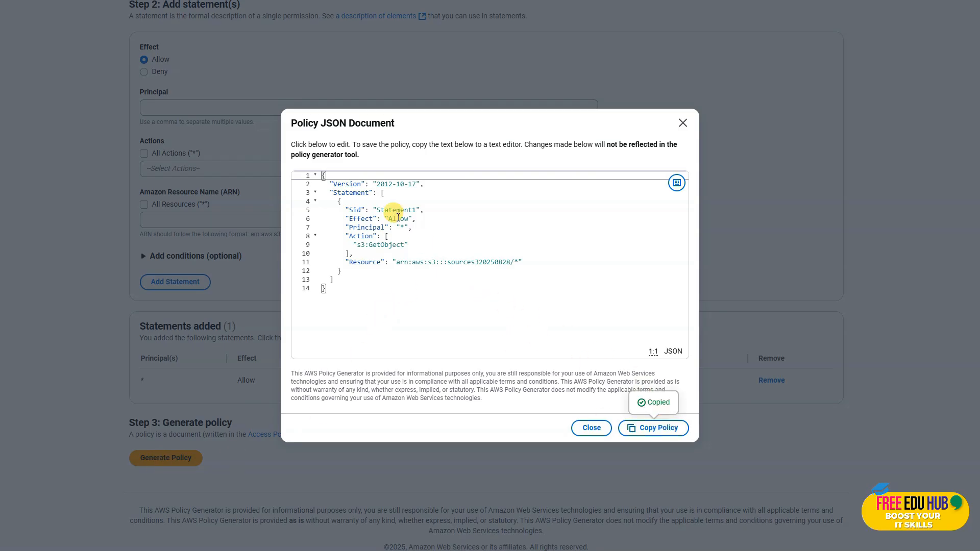
left_click(591, 428)
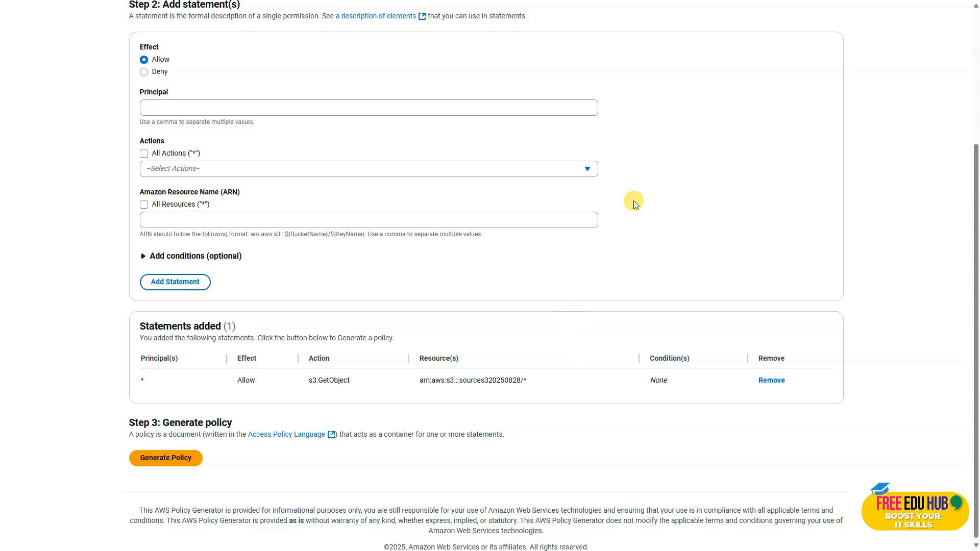
Save the copied JSON as the sources320250828 bucket's policy and reload the website endpoint page to check public access
key("ctrl+Tab")
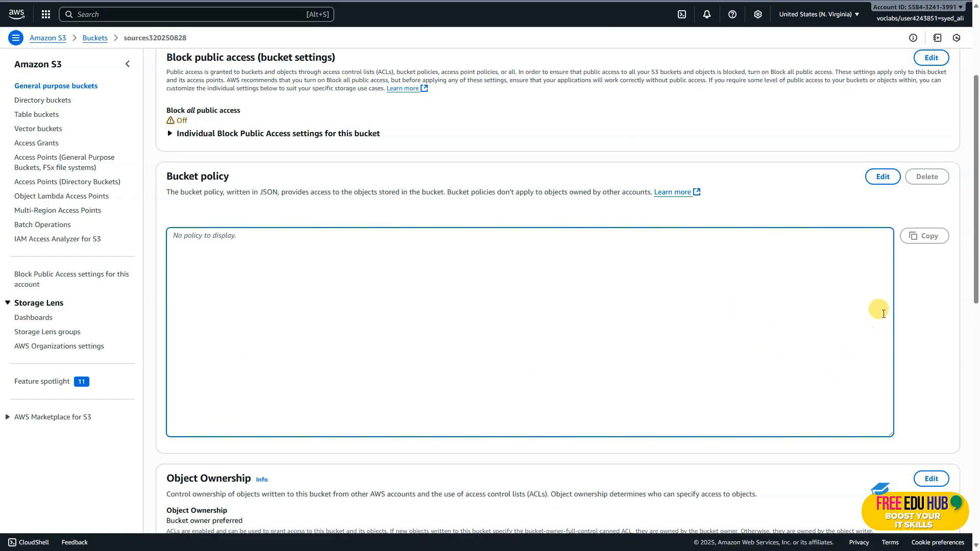
left_click(877, 176)
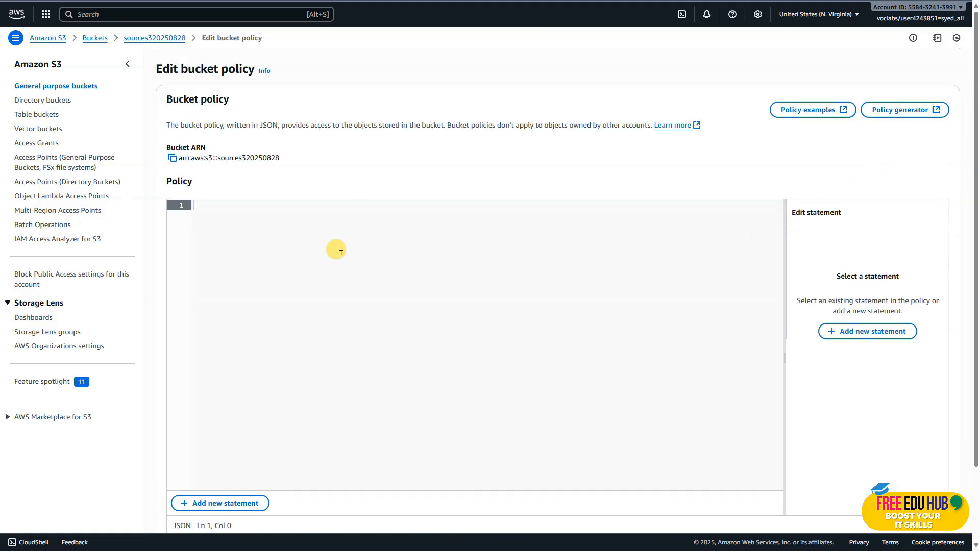
key("ctrl+v")
scroll(774, 470, "down", 3)
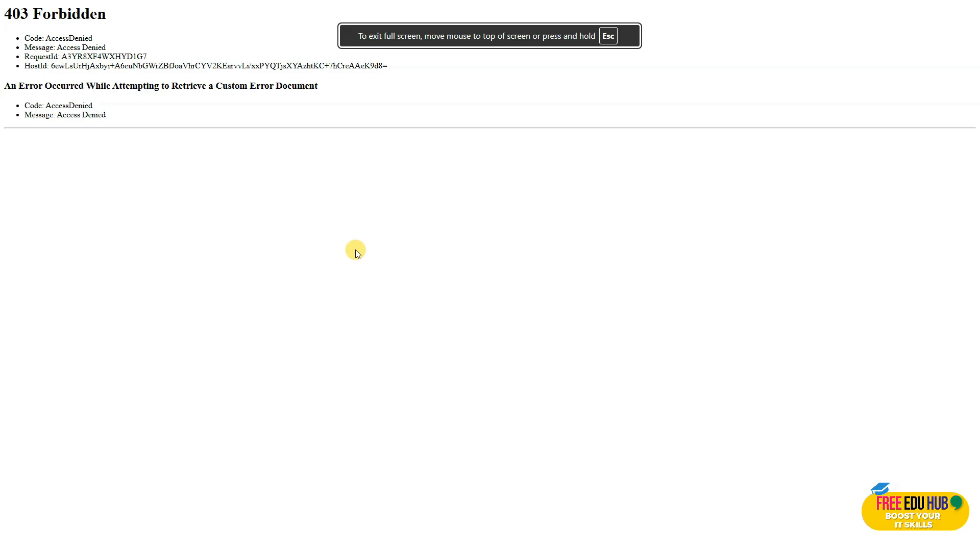
right_click(355, 249)
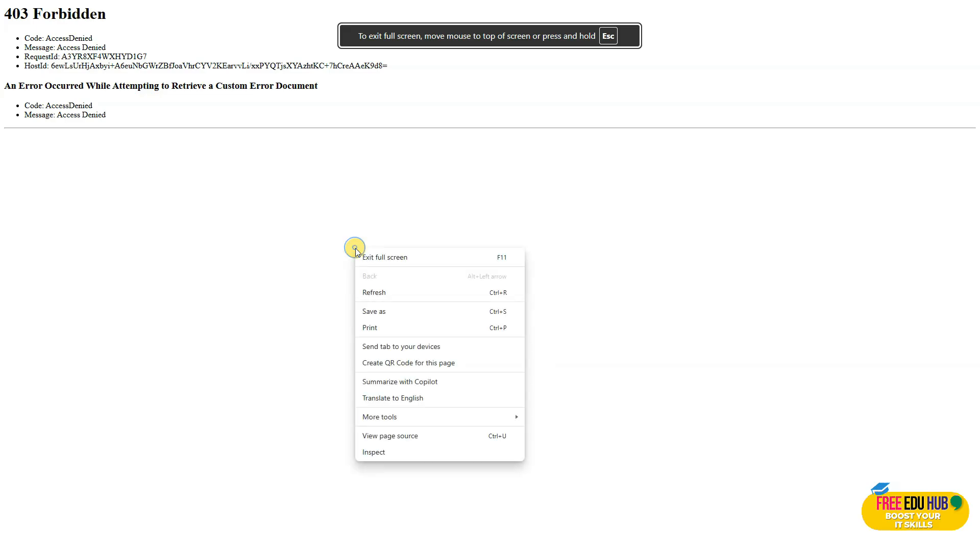
left_click(382, 289)
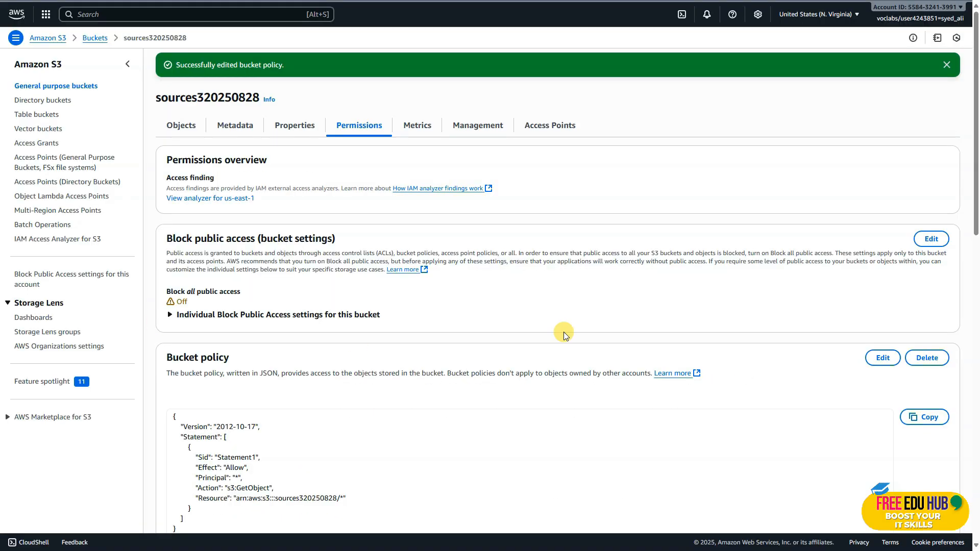
Enable Bucket Versioning in the sources320250828 bucket's properties and save the change
left_click(298, 126)
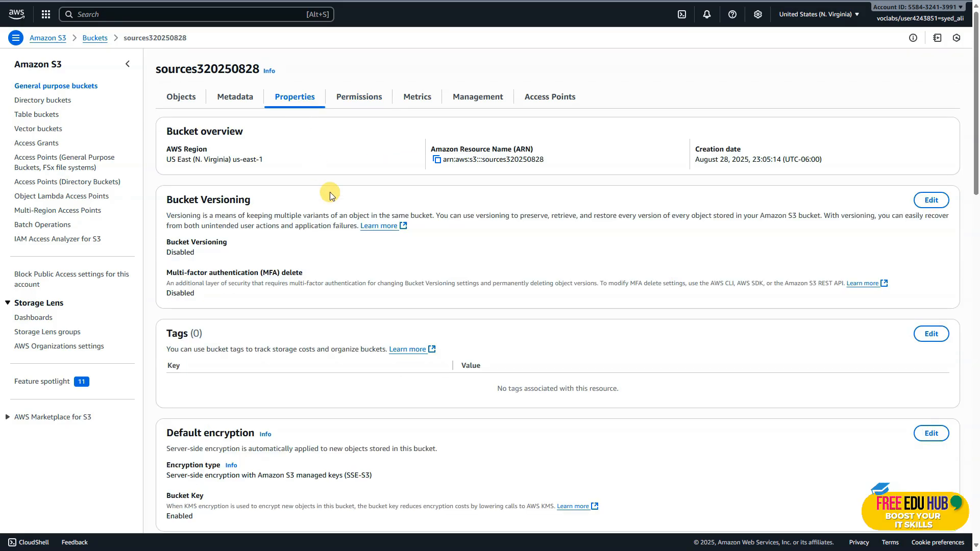
left_click(931, 200)
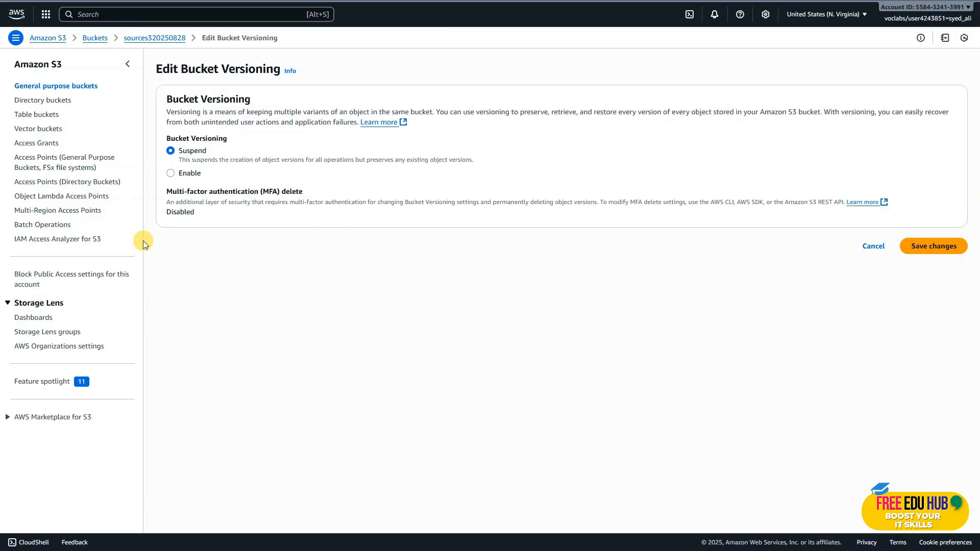
left_click(171, 175)
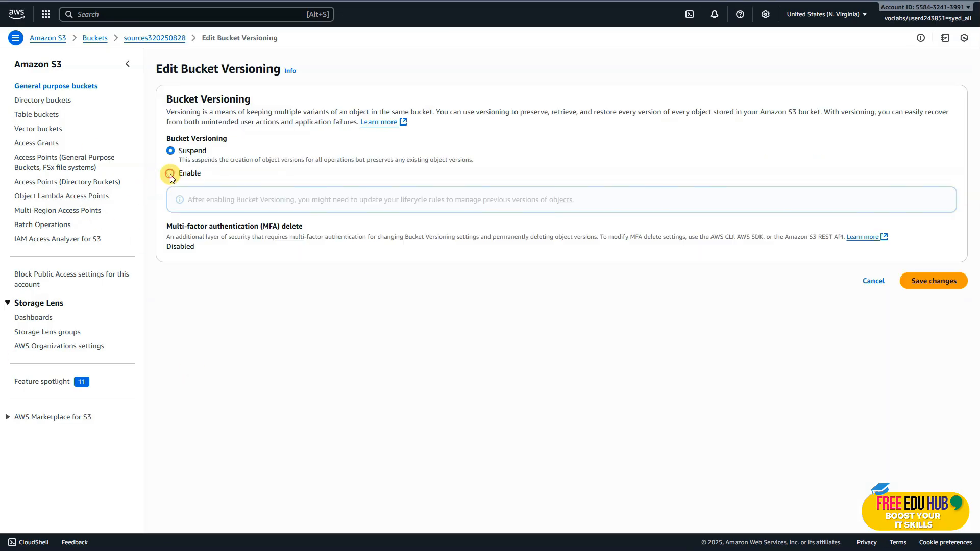
left_click(949, 289)
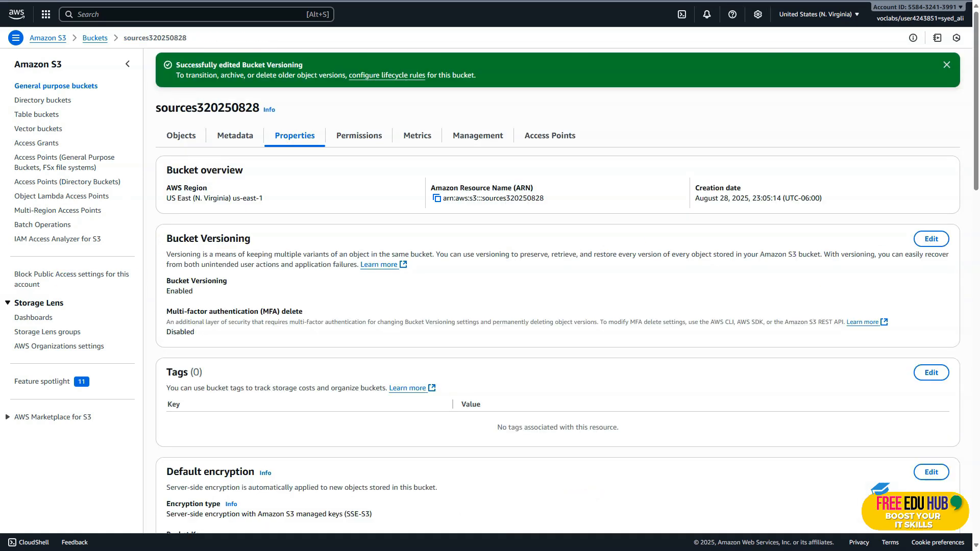
Return to the lab instructions and read the Task 5 steps for modifying and re-uploading index.html
key("ctrl+shift+Tab")
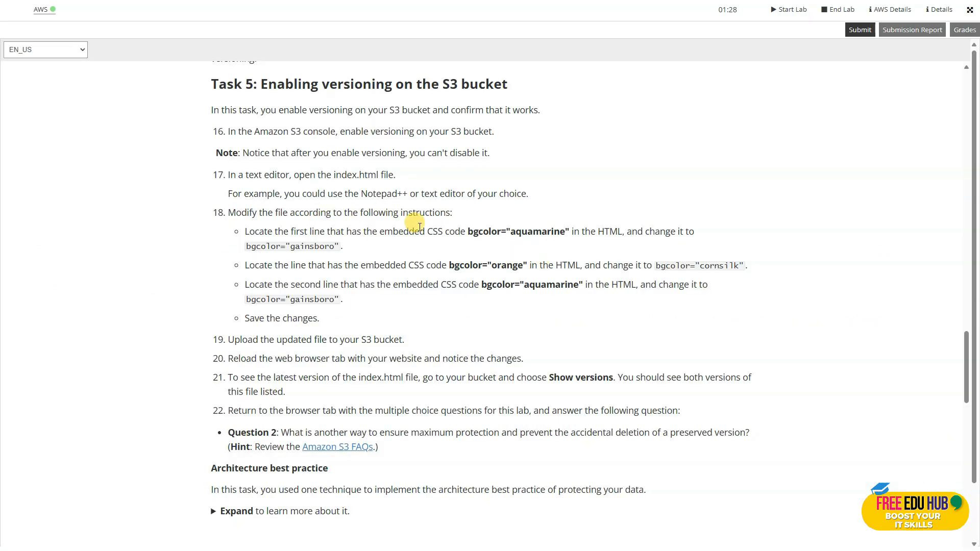
scroll(419, 228, "down", 1)
scroll(420, 228, "down", 2)
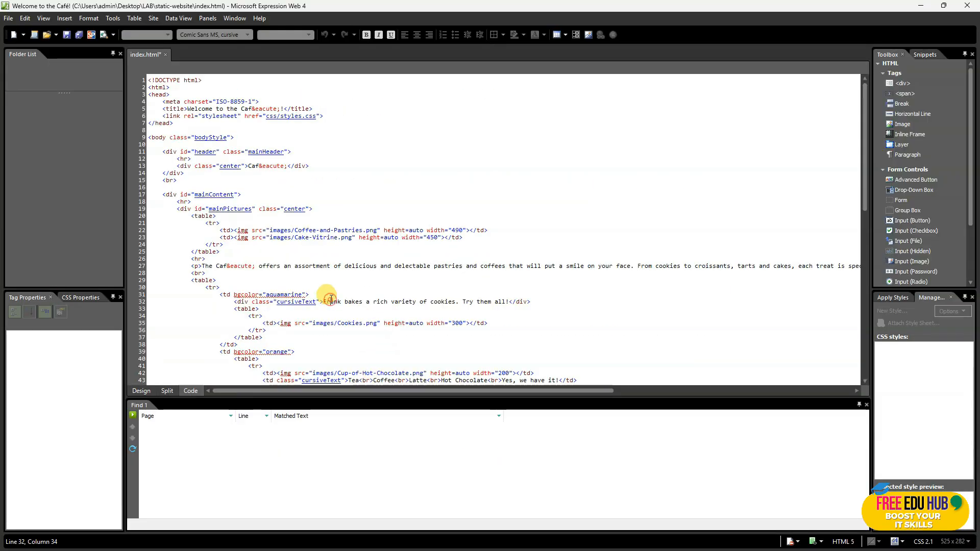
Switch to index.html in Microsoft Expression Web and find all occurrences of bgcolor=" on the current page
left_click(313, 189)
key("ctrl+f")
type("bgcolor=\"")
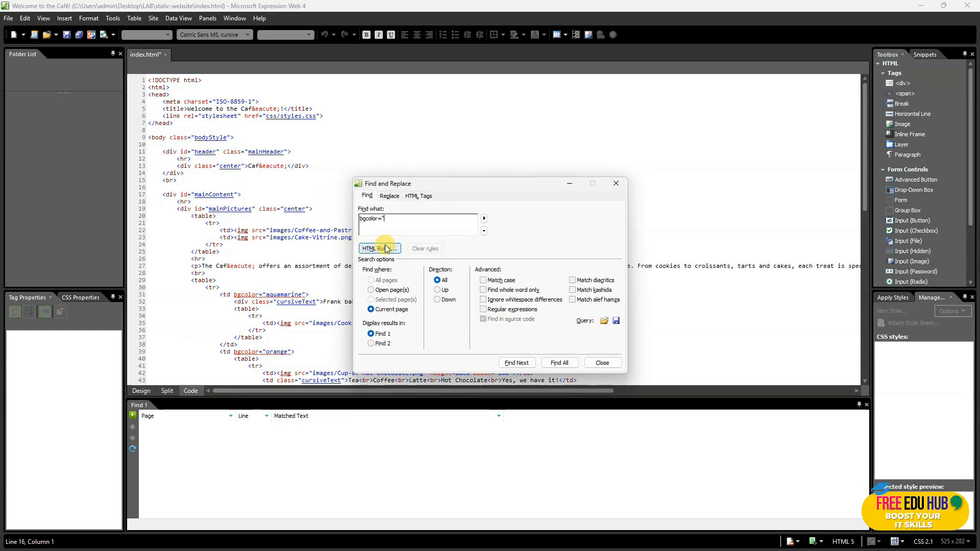
left_click(555, 363)
Change the first aquamarine bgcolor value, on line 31 of index.html, to gainsboro
left_click(321, 427)
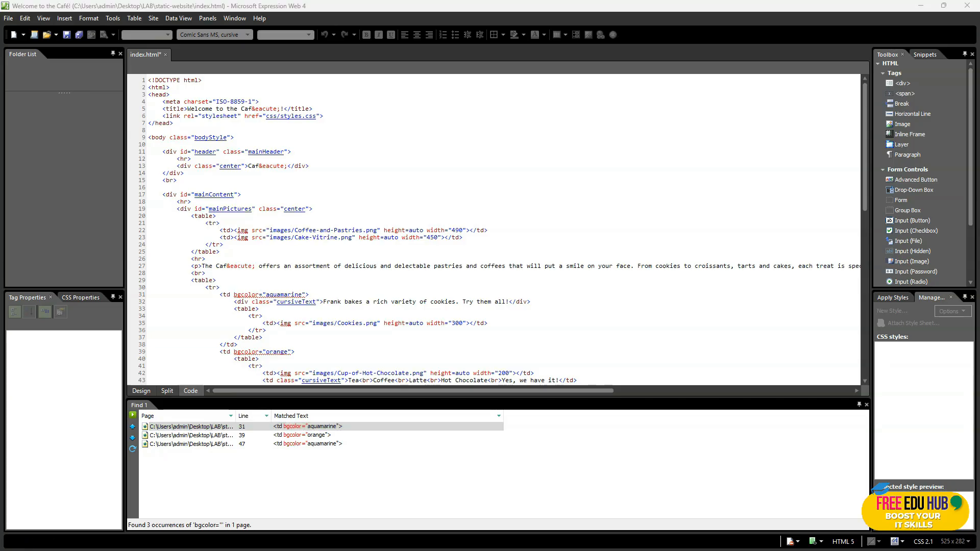
double_click(313, 426)
double_click(283, 295)
type("gainsboro")
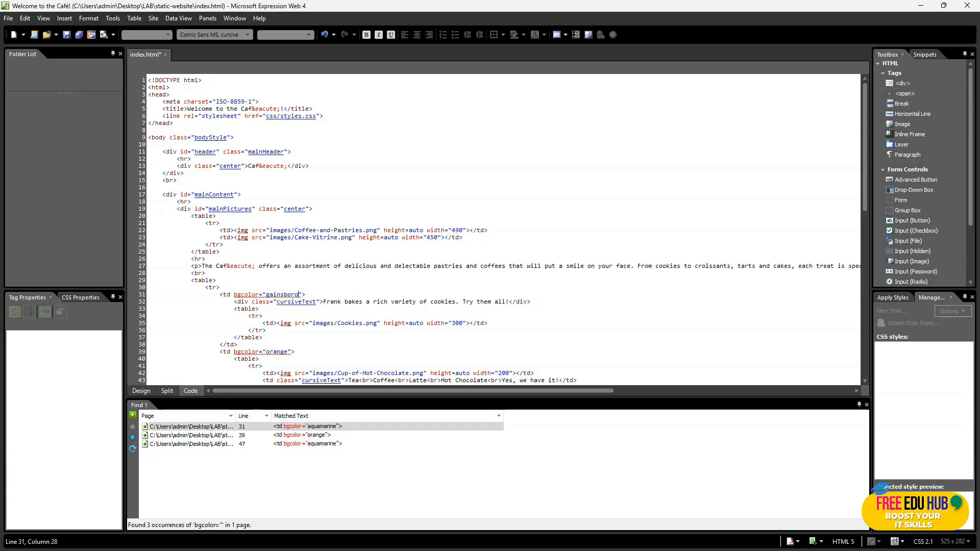
Change the orange bgcolor value on line 39 of index.html to cornsilk
double_click(327, 435)
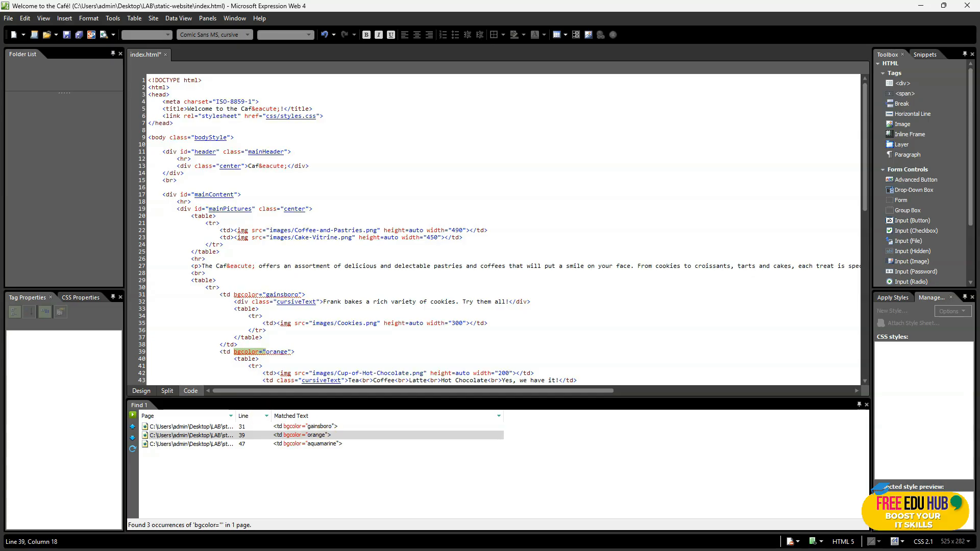
key("alt+Tab")
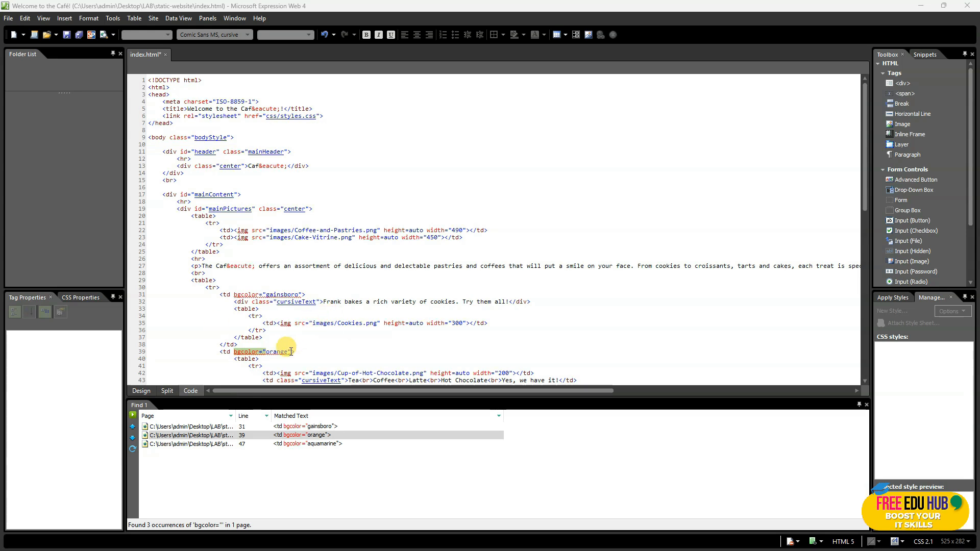
double_click(278, 351)
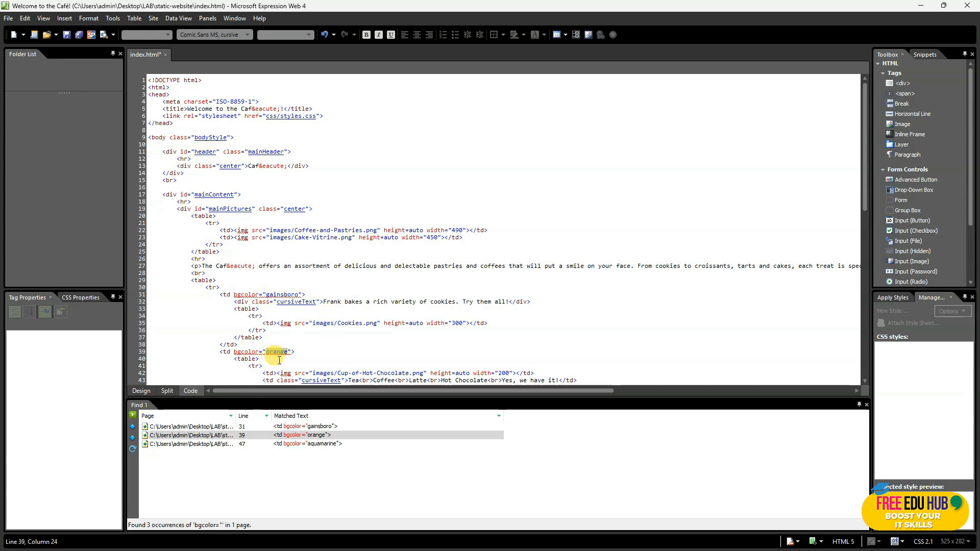
type("cornsilk")
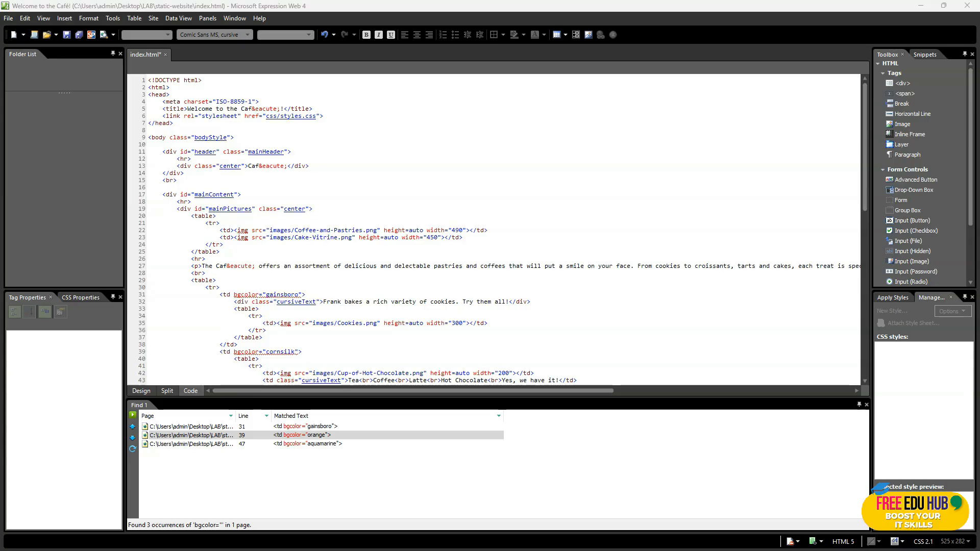
Change the aquamarine bgcolor value on line 47 of index.html to gainsboro and save the file
left_click(133, 438)
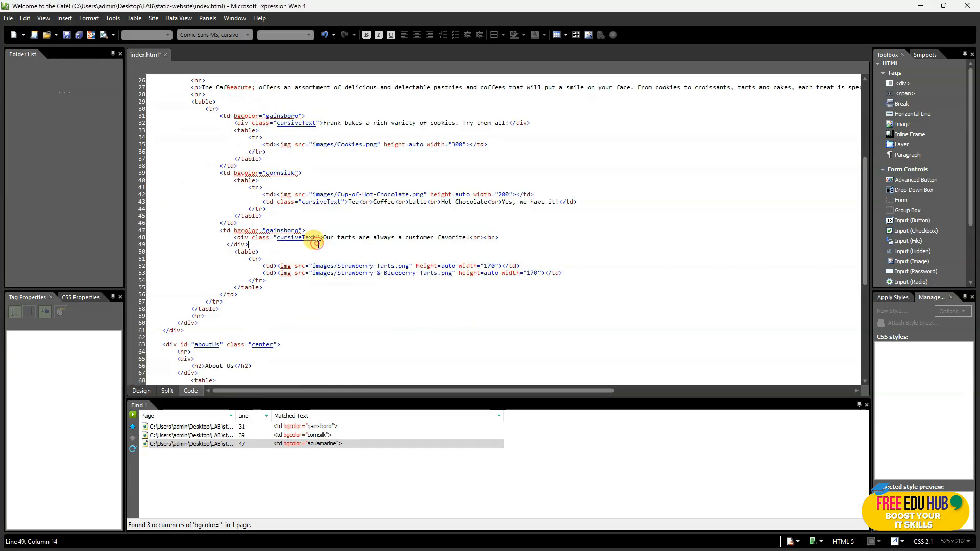
left_click(319, 244)
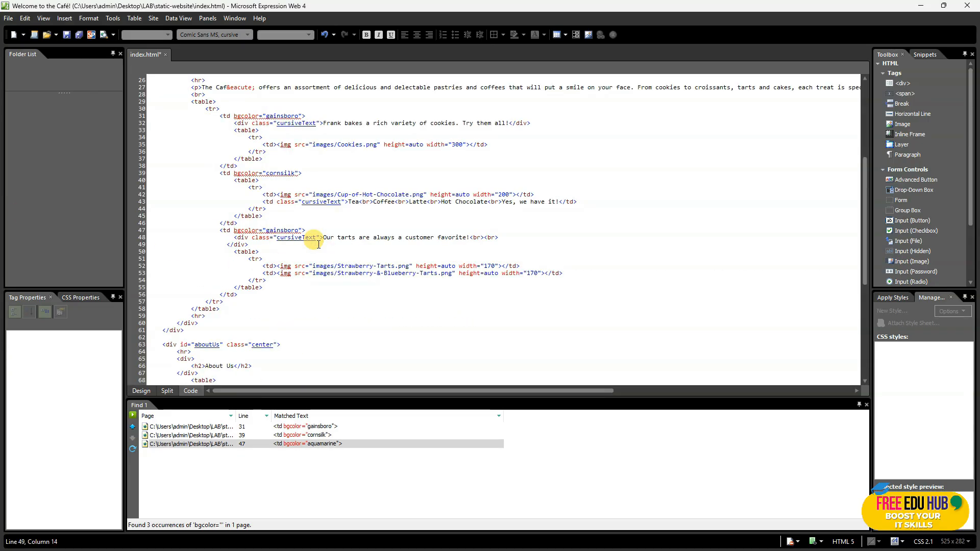
key("ctrl+s")
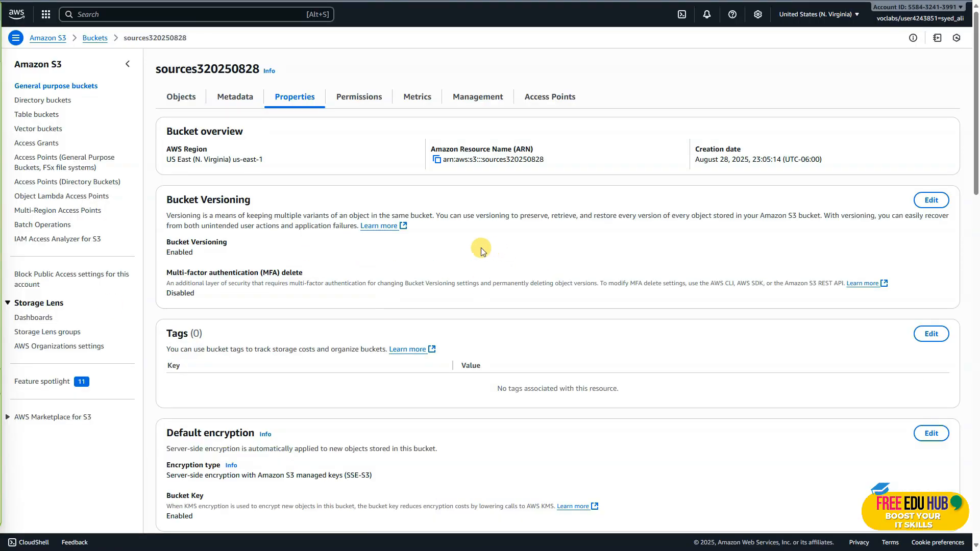
In the Amazon S3 console, upload the edited index.html from the static-website folder to bucket sources320250828 and show the object versions
left_click(181, 98)
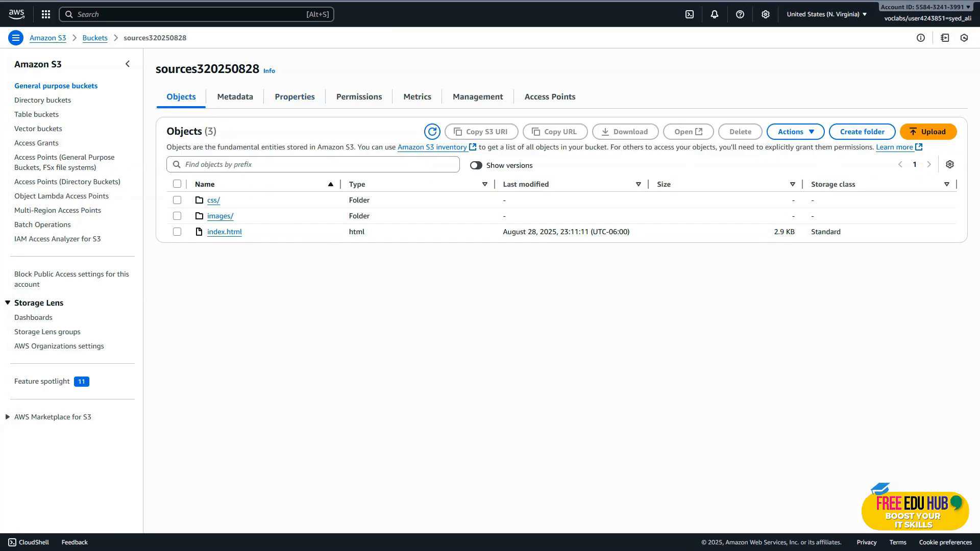
left_click(928, 132)
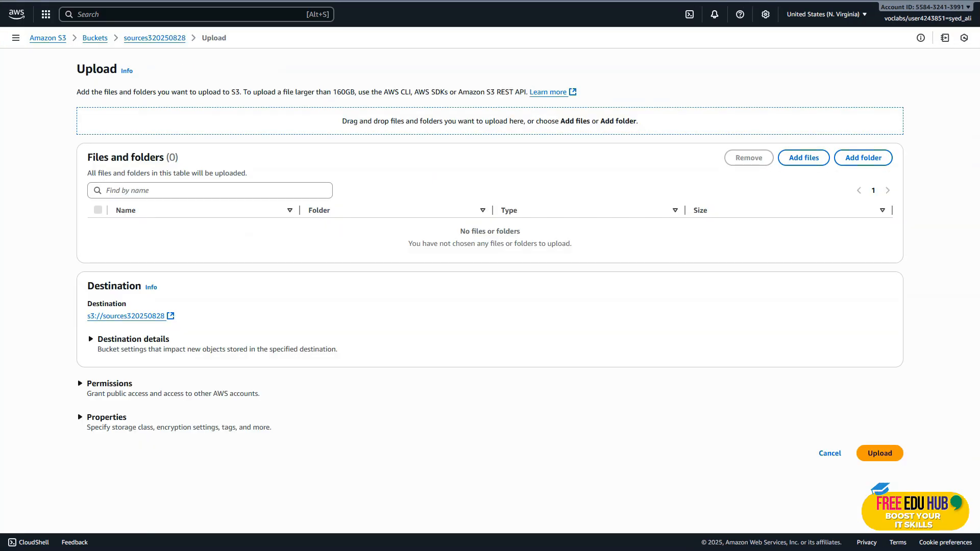
left_click(811, 158)
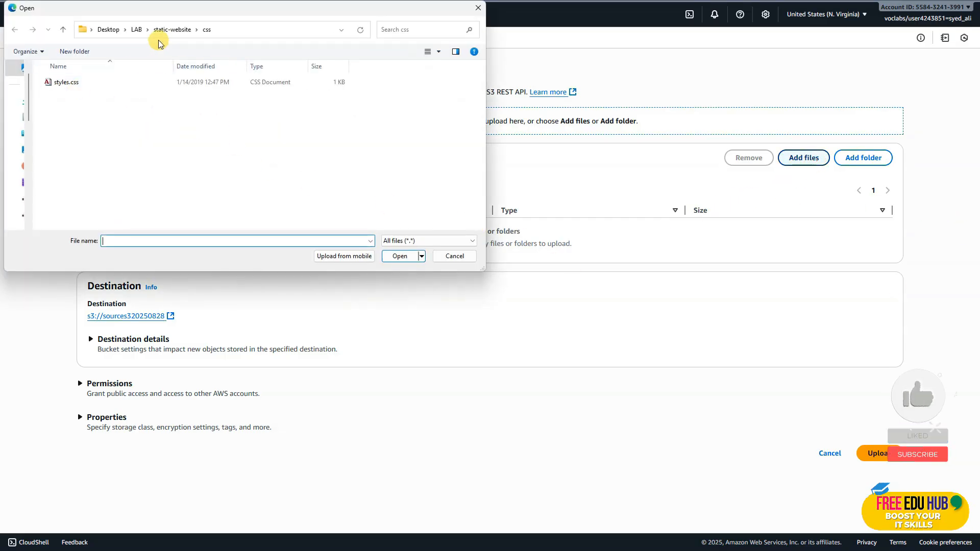
left_click(169, 29)
left_click(427, 163)
double_click(425, 164)
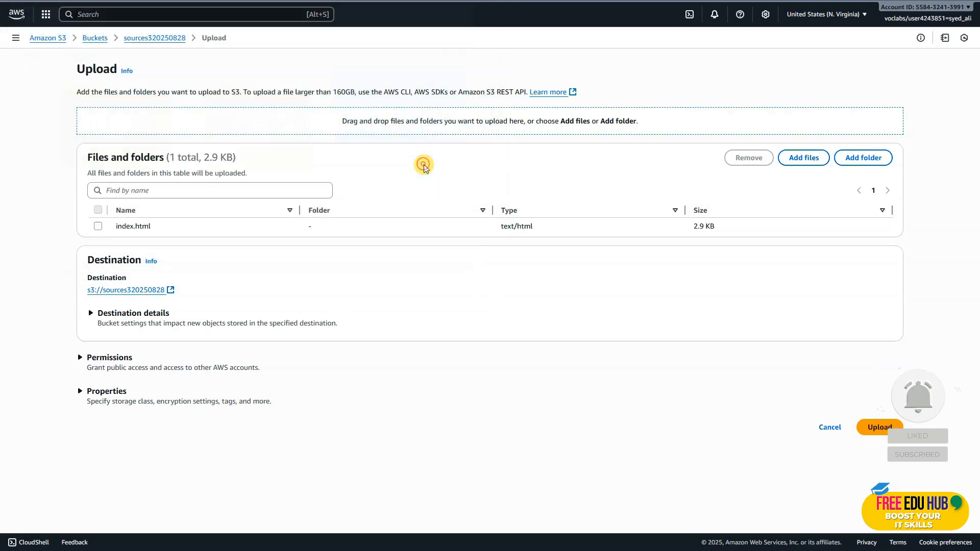
left_click(882, 427)
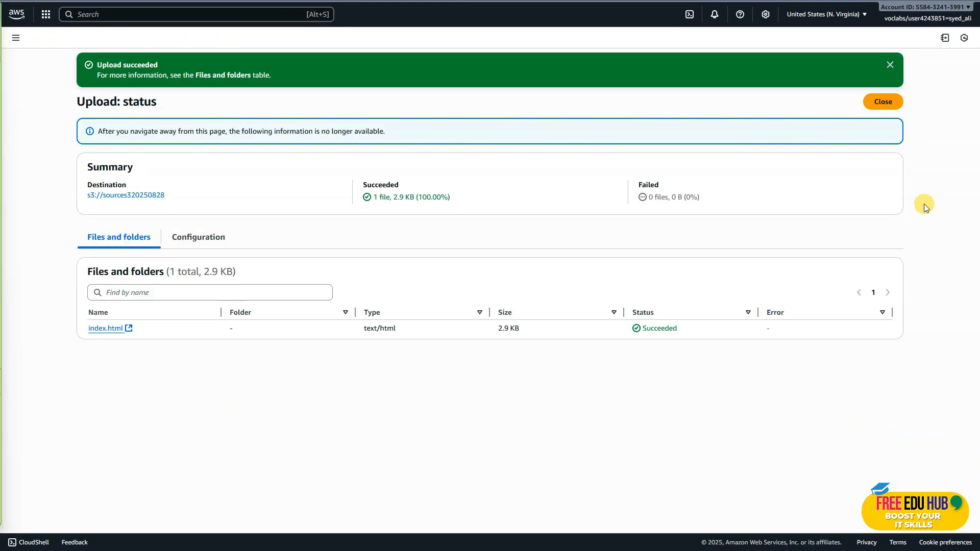
left_click(883, 101)
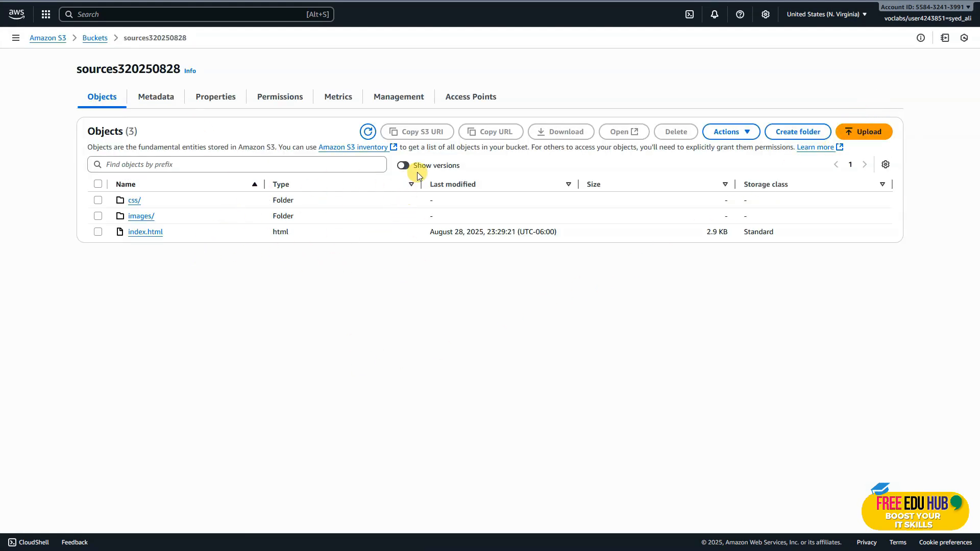
left_click(403, 166)
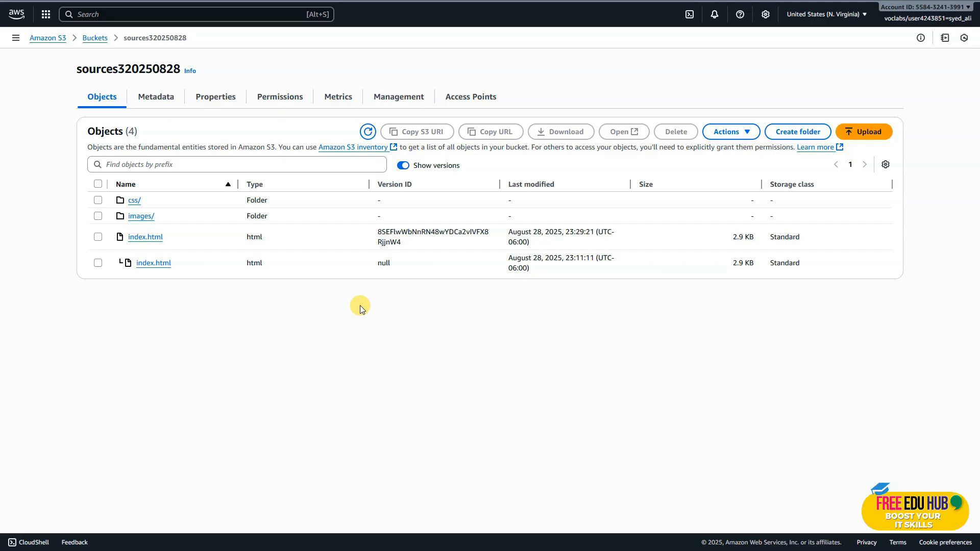
Return to the lab instructions and read the Task 6 requirements for the two lifecycle rules
key("ctrl+shift+Tab")
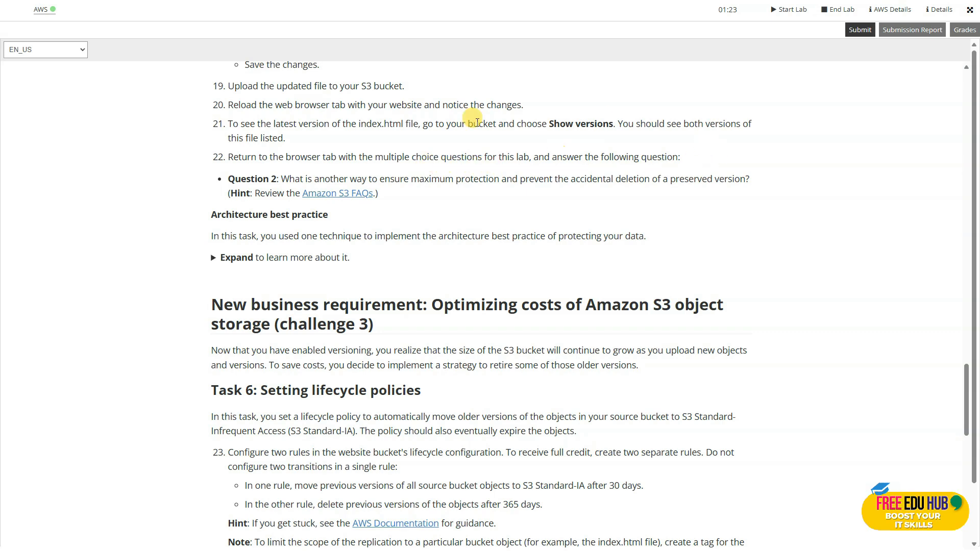
scroll(392, 232, "down", 4)
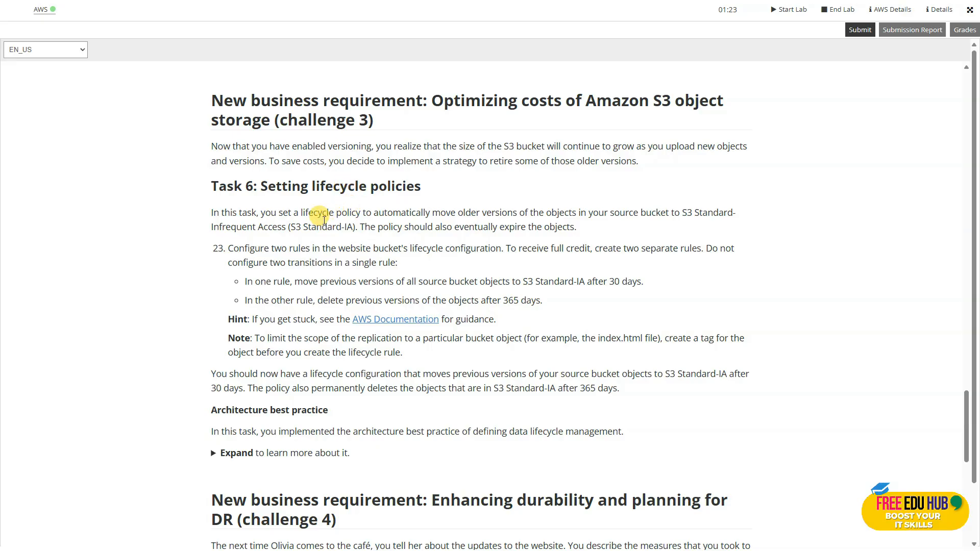
scroll(319, 210, "down", 1)
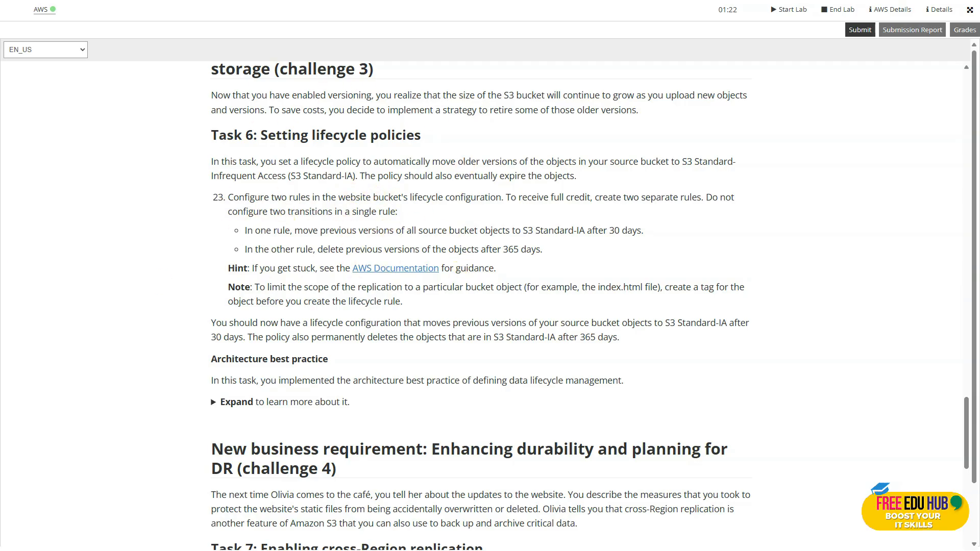
Back in the S3 console, start a lifecycle rule named 30daysrule for sources320250828, applying to all objects, and acknowledge that scope
key("alt+Tab")
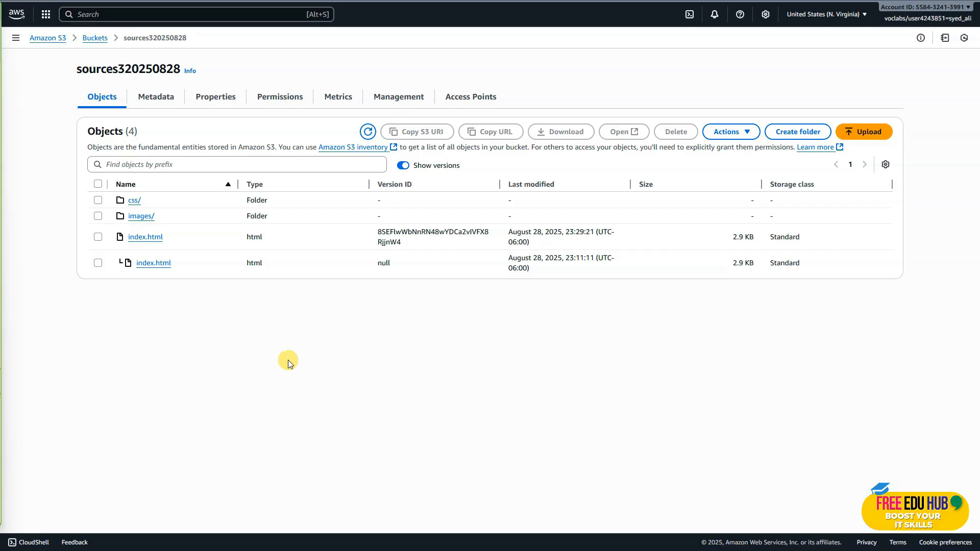
left_click(388, 98)
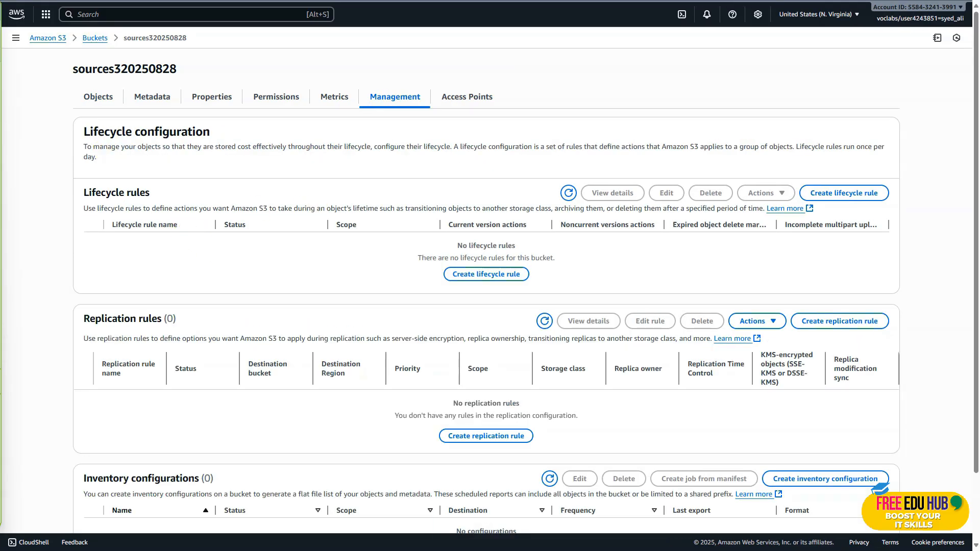
left_click(854, 194)
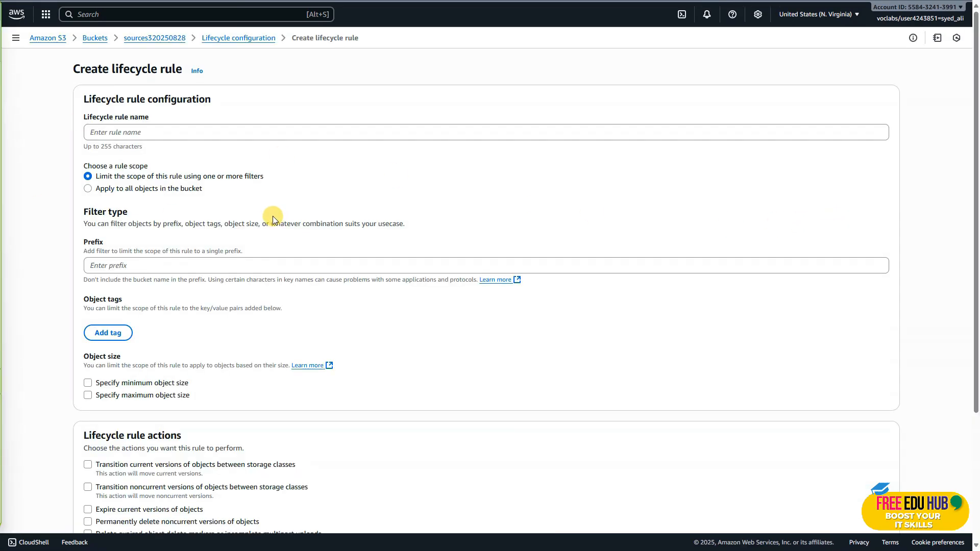
left_click(104, 133)
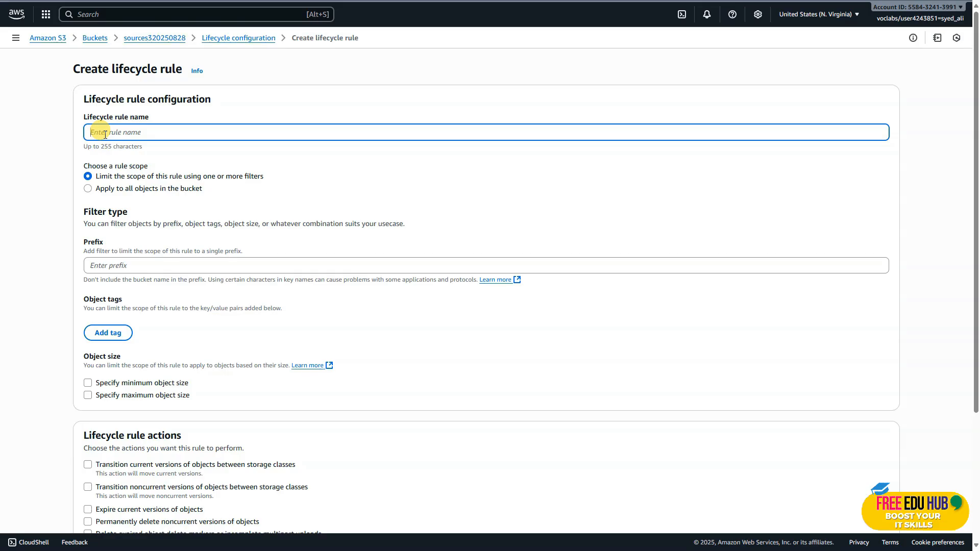
type("30days")
key("Caps_Lock")
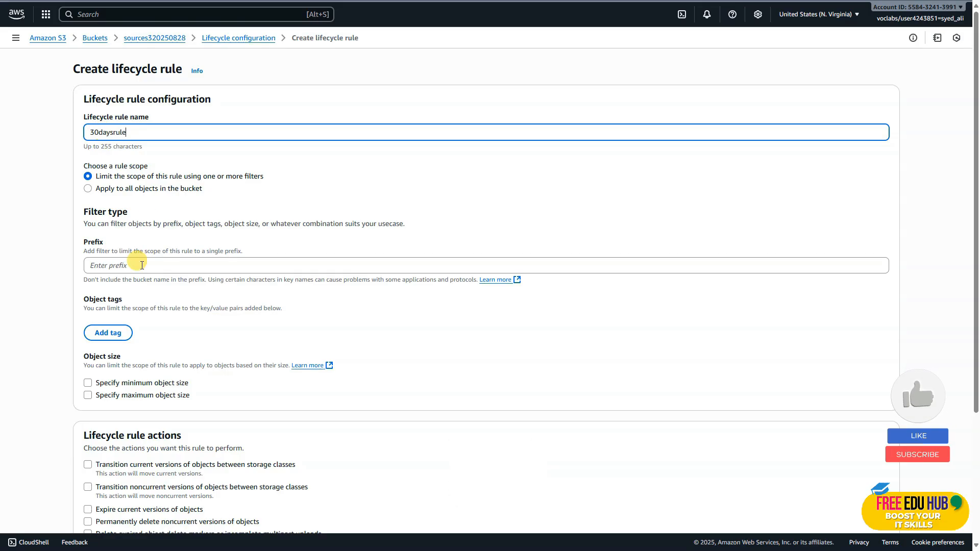
left_click(93, 191)
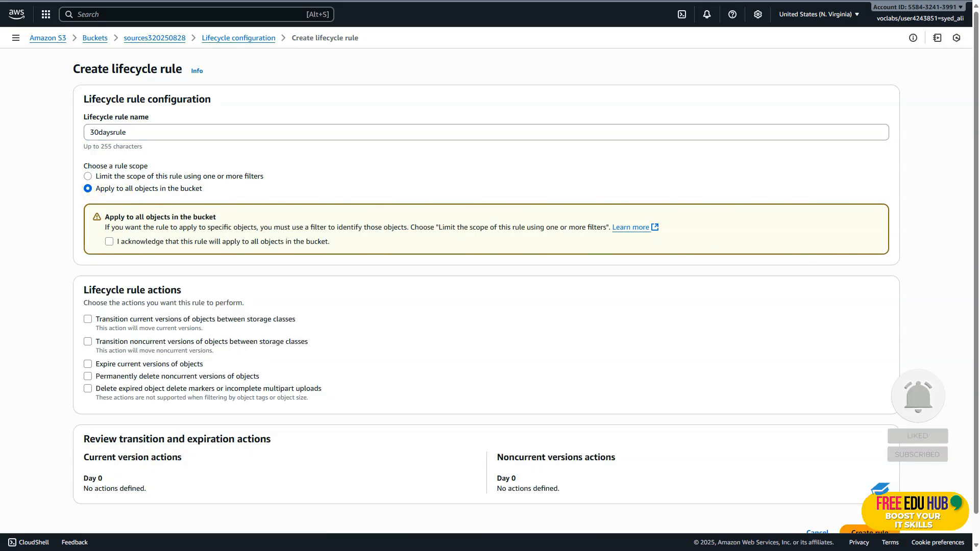
left_click(109, 241)
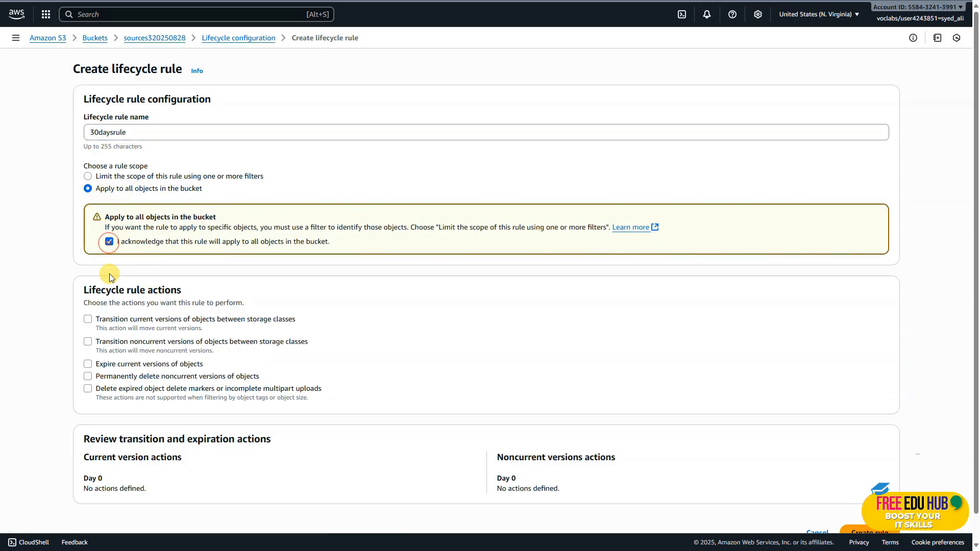
Have the rule transition both current and noncurrent object versions to Standard-IA after 30 days
left_click(90, 320)
left_click(87, 342)
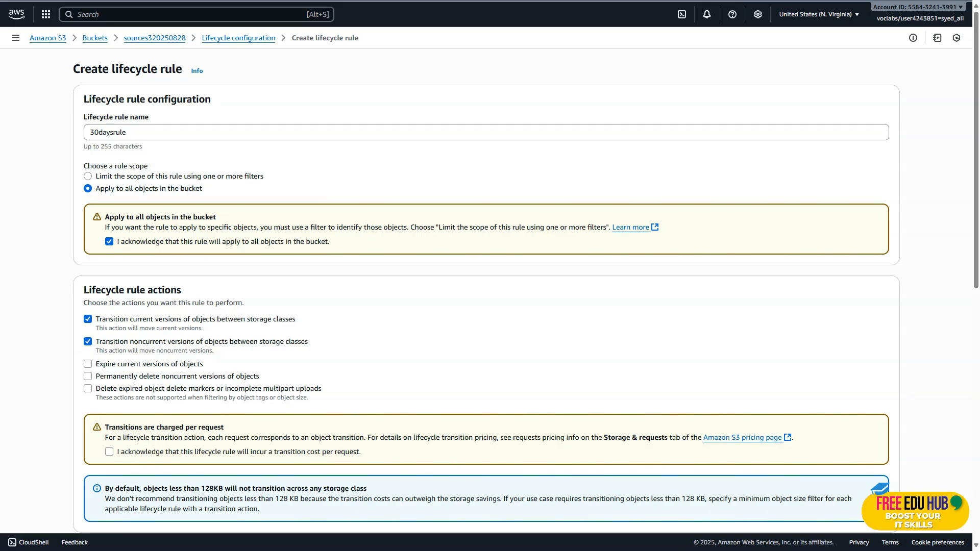
scroll(386, 277, "down", 7)
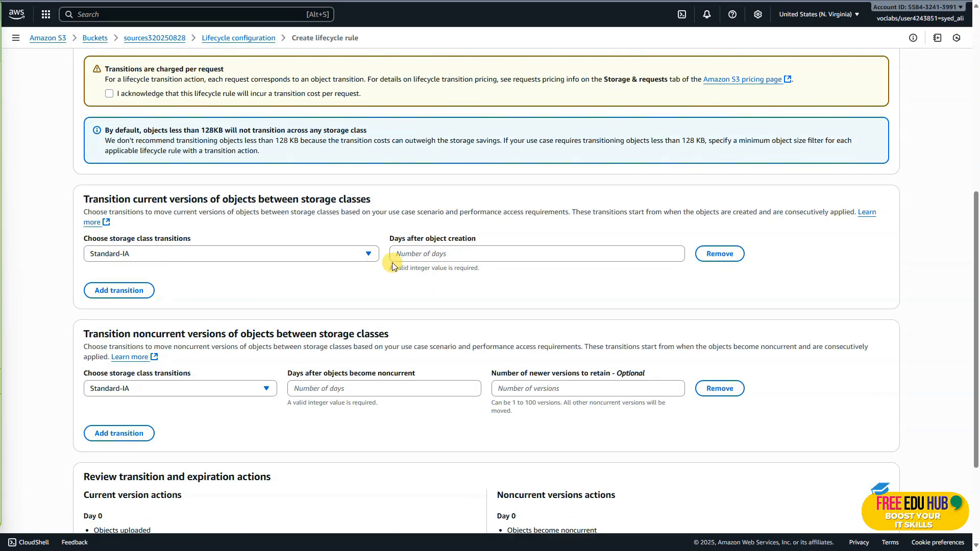
left_click(431, 252)
type("30")
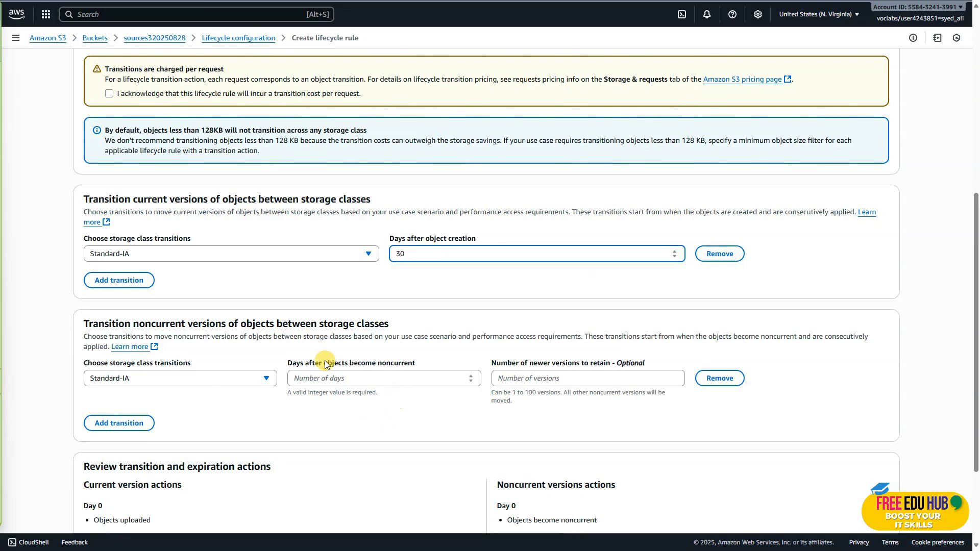
left_click(334, 378)
type("30")
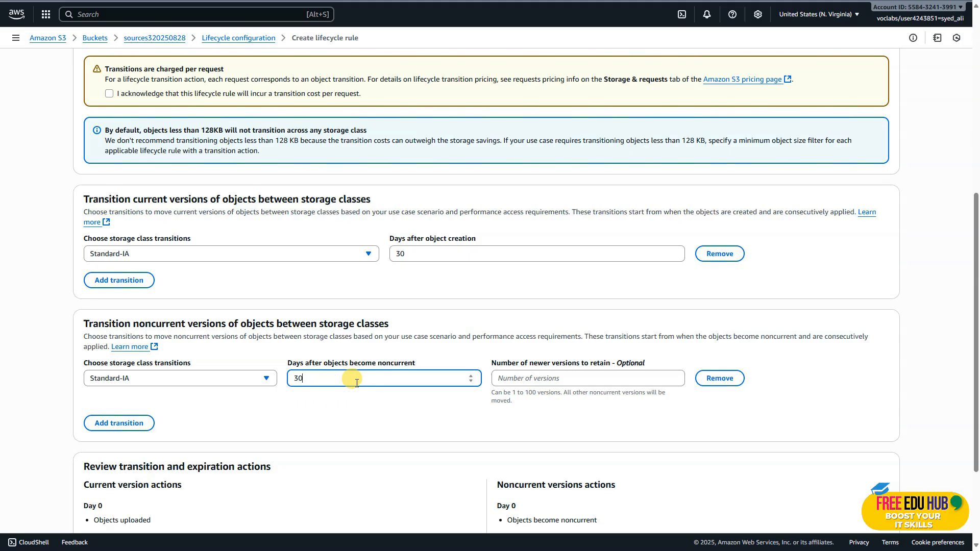
scroll(748, 369, "down", 3)
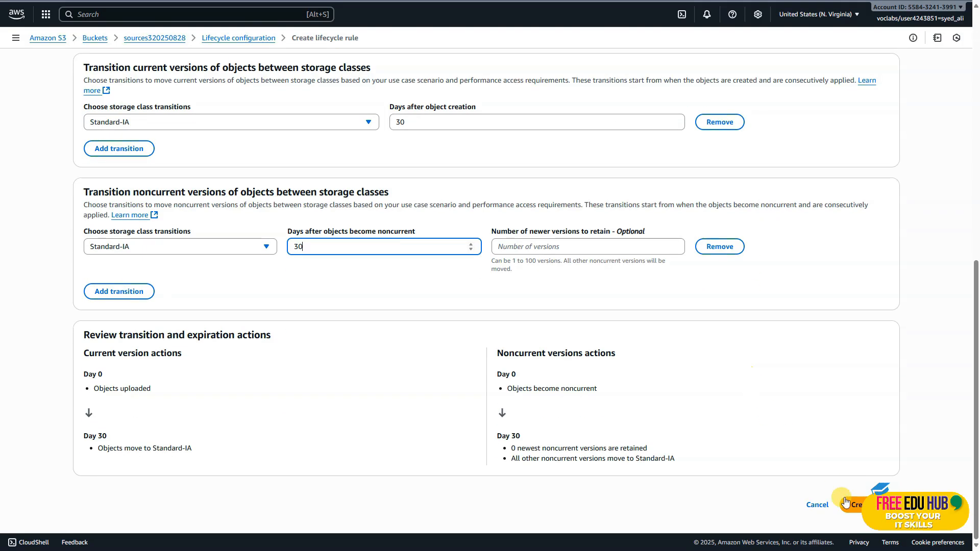
Acknowledge the transition cost per request and create the 30daysrule lifecycle rule
left_click(305, 280)
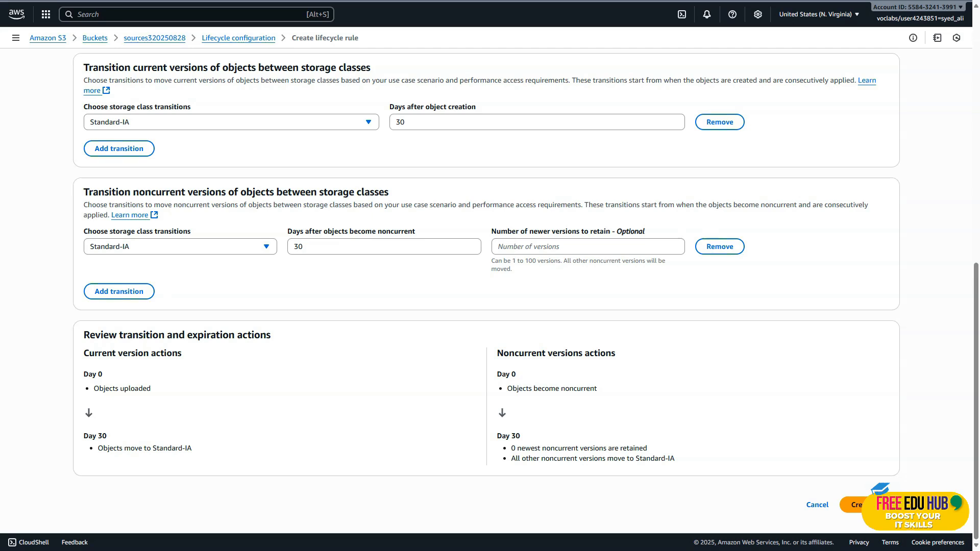
left_click(853, 505)
left_click(109, 288)
scroll(817, 408, "down", 8)
left_click(860, 504)
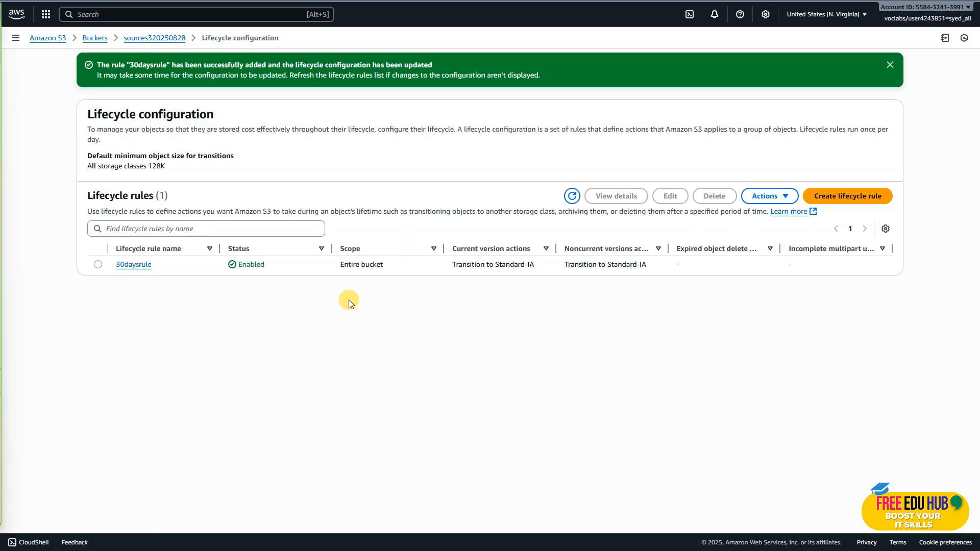
Start a second lifecycle rule named 365daysrule that applies to all objects in the bucket, and acknowledge that scope
left_click(836, 204)
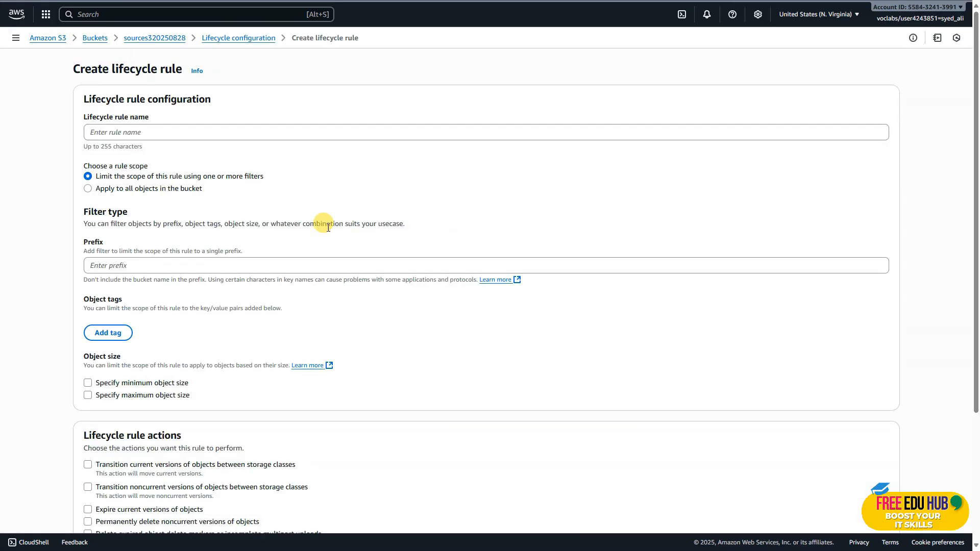
left_click(118, 133)
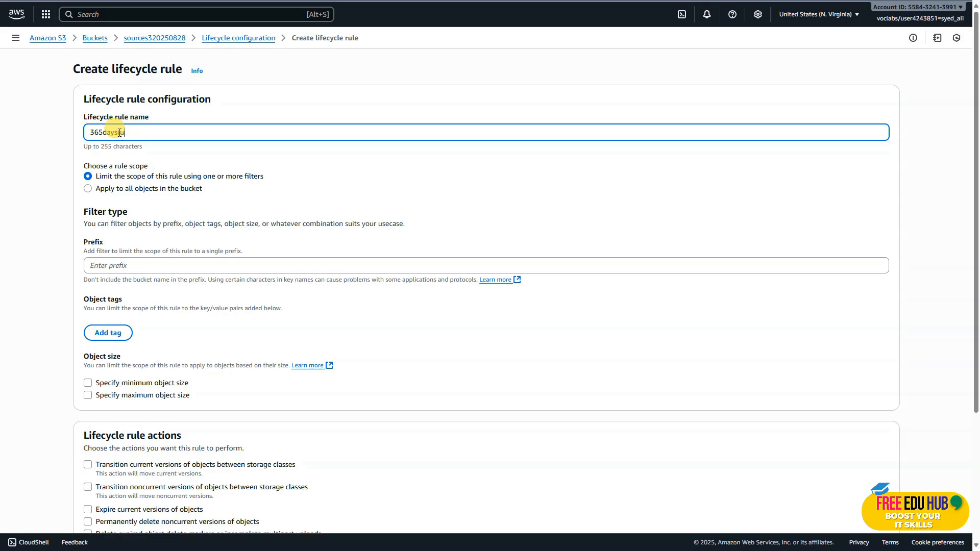
scroll(153, 270, "down", 3)
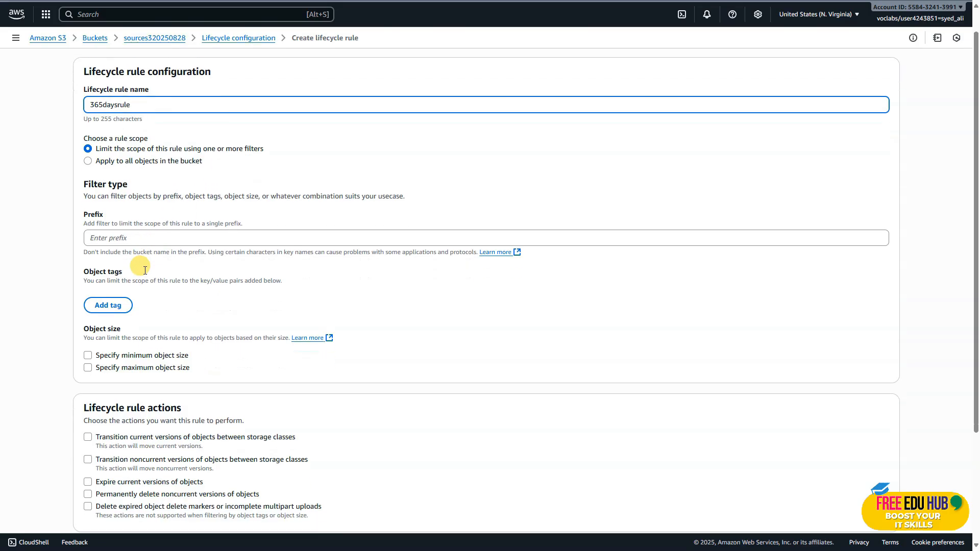
scroll(253, 306, "up", 4)
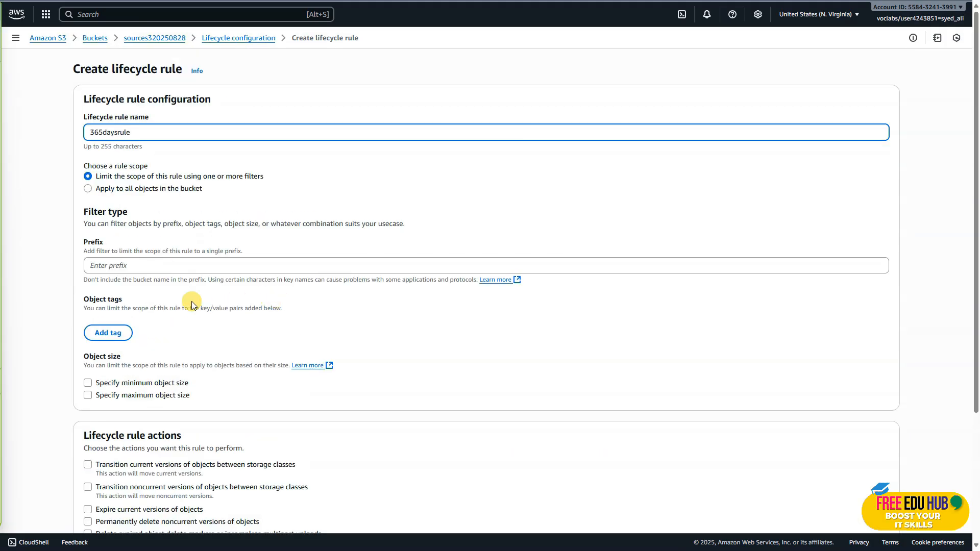
left_click(88, 189)
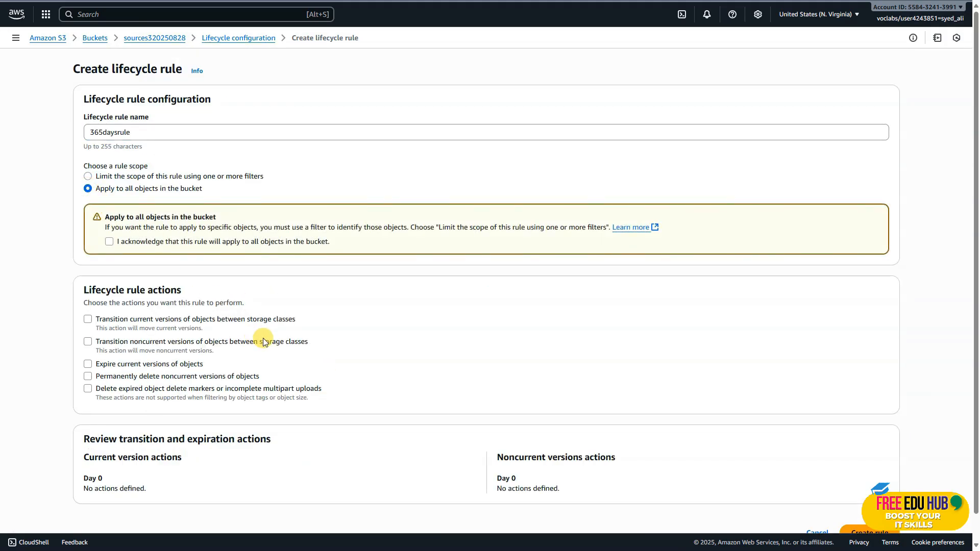
left_click(109, 242)
Have 365daysrule permanently delete noncurrent object versions and delete expired object delete markers or incomplete multipart uploads
scroll(249, 325, "down", 1)
scroll(249, 325, "down", 1)
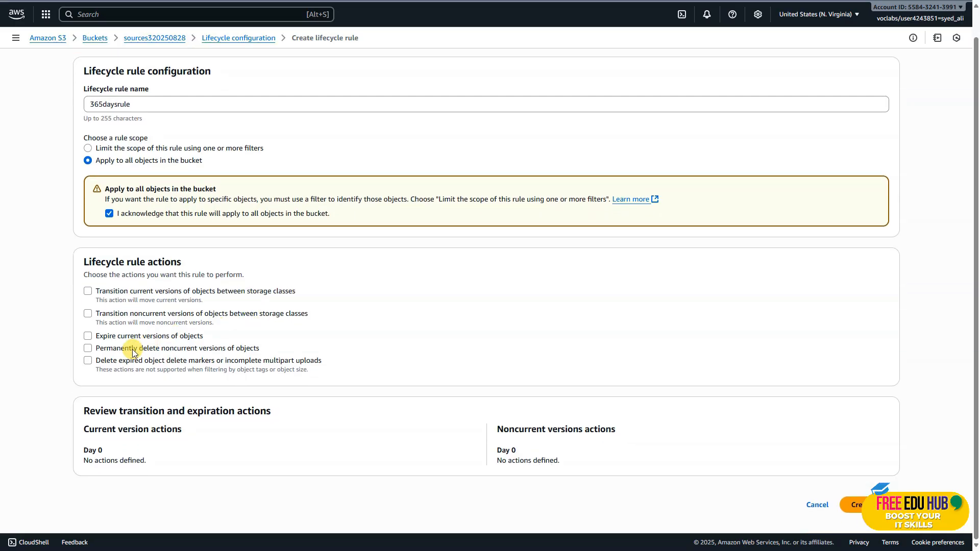
left_click(88, 348)
left_click(88, 360)
scroll(181, 381, "down", 4)
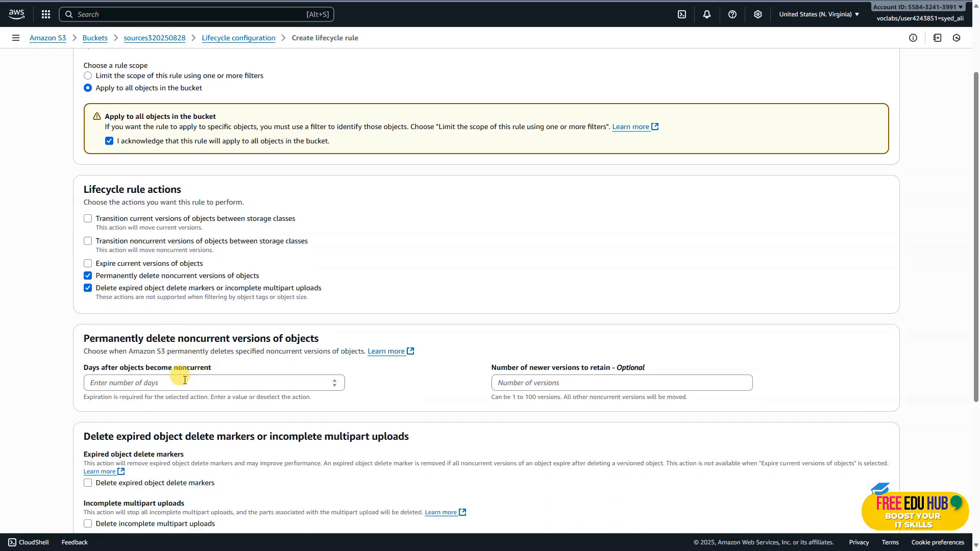
Set permanent deletion of noncurrent versions to 365 days, enable deletion of expired object delete markers, and create the 365daysrule lifecycle rule
left_click(194, 251)
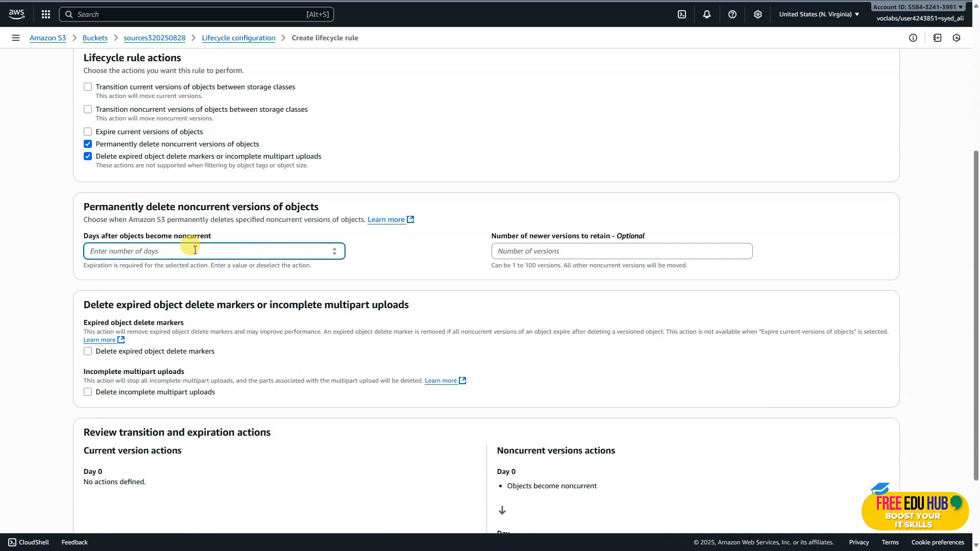
type("365")
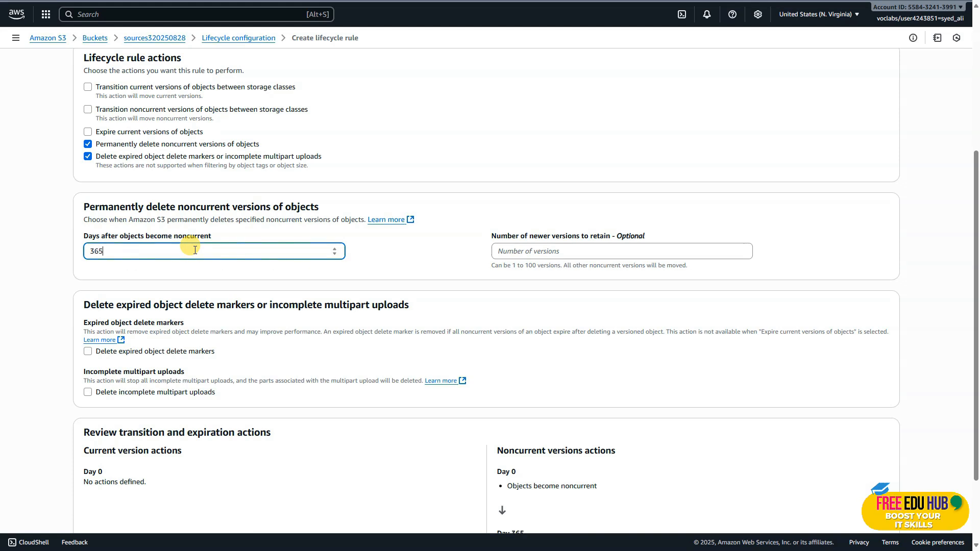
scroll(218, 295, "down", 2)
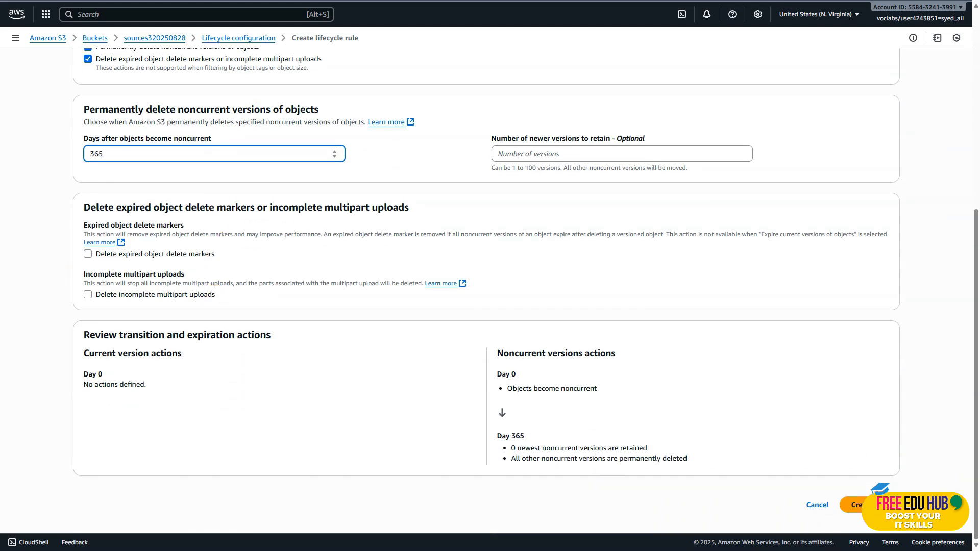
left_click(88, 253)
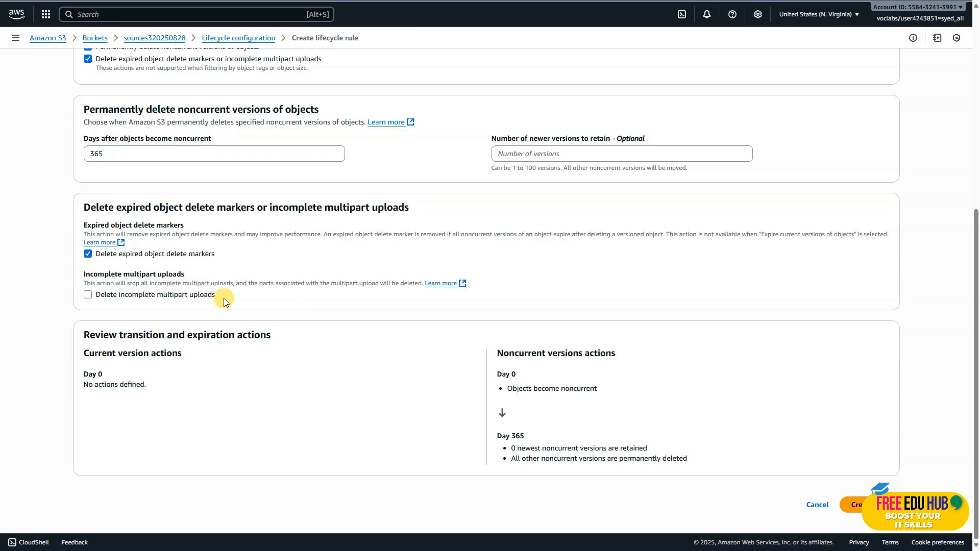
left_click(854, 504)
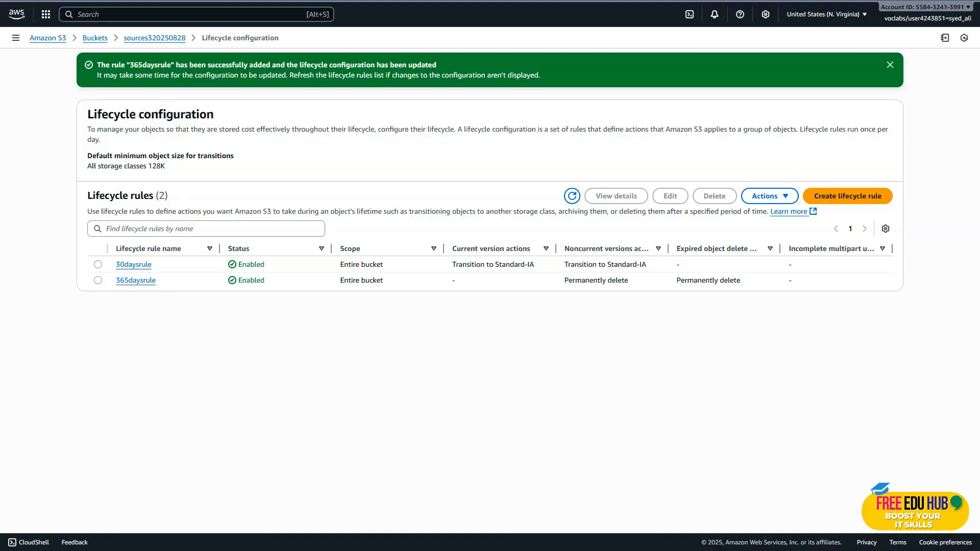
Read the Task 7 cross-Region replication requirements in the lab instructions, and change the AWS console Region to Ohio (us-east-2)
key("ctrl+shift+Tab")
scroll(530, 224, "down", 1)
scroll(529, 224, "down", 8)
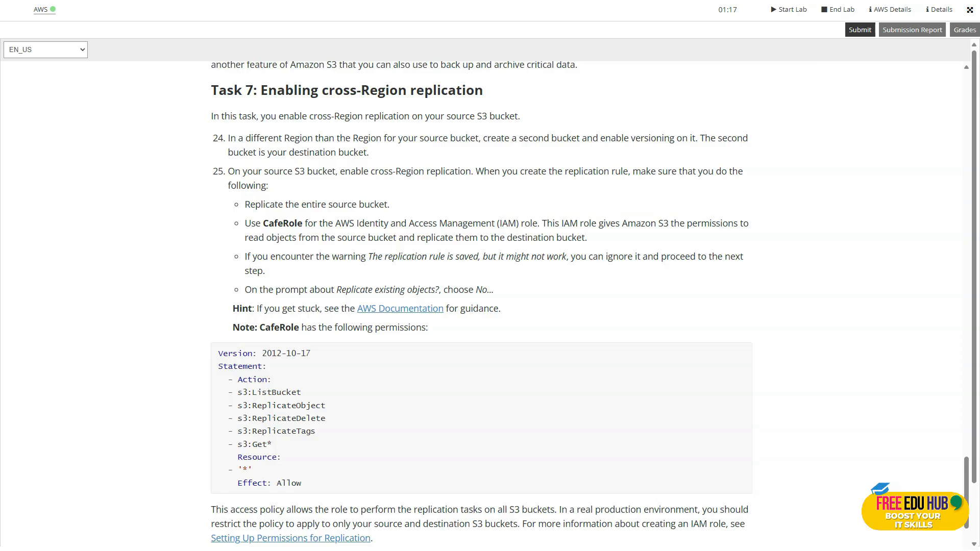
key("ctrl+Tab")
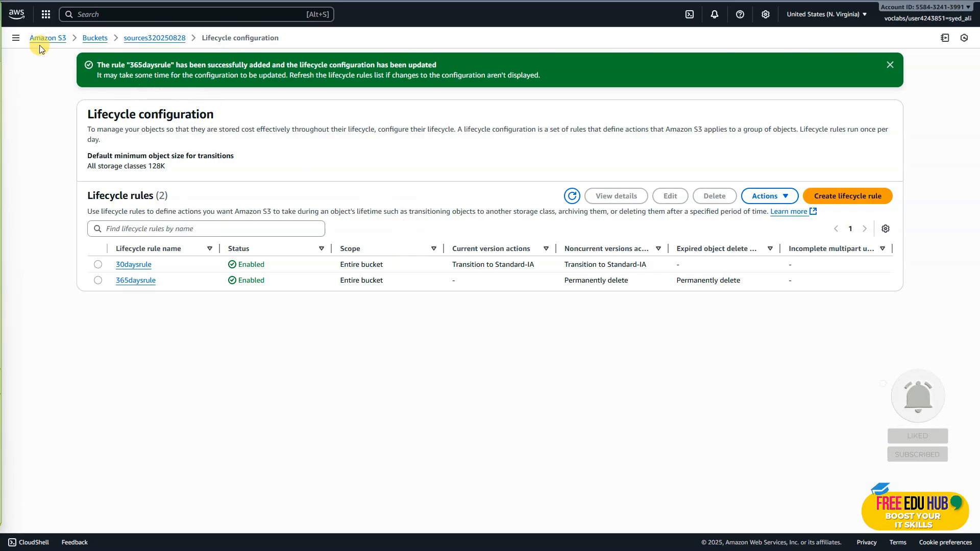
left_click(854, 16)
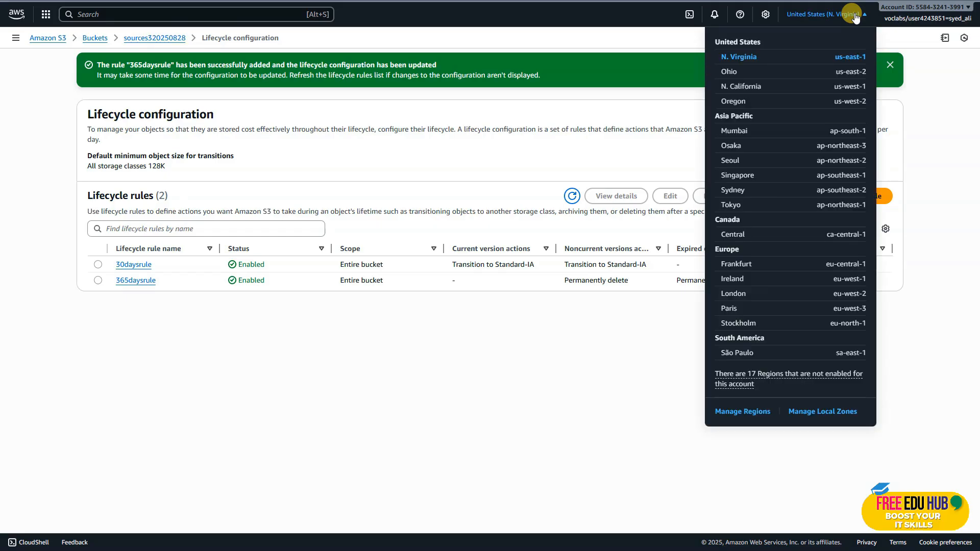
left_click(736, 70)
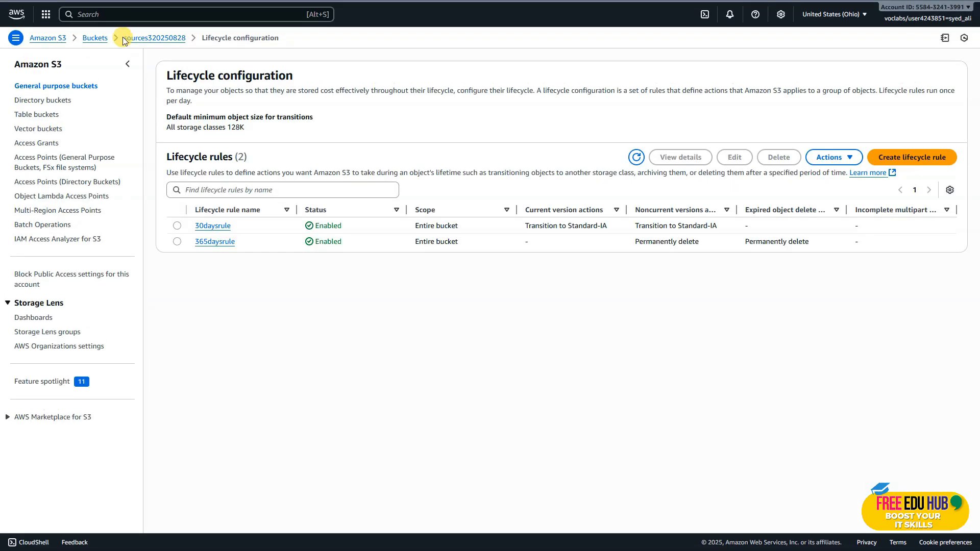
Open the S3 service and start a new general purpose bucket named destinations320250828 in US East (Ohio)
left_click(82, 9)
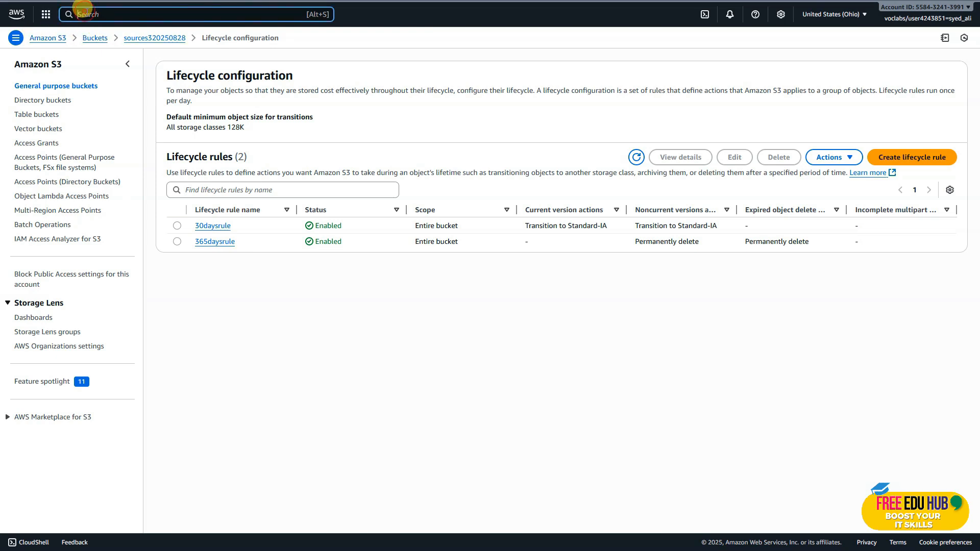
type("s3")
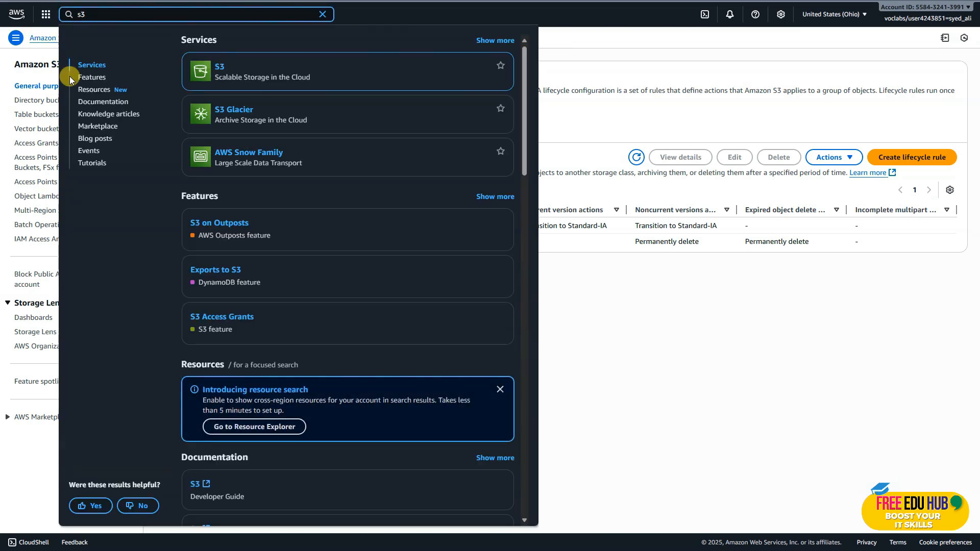
left_click(218, 71)
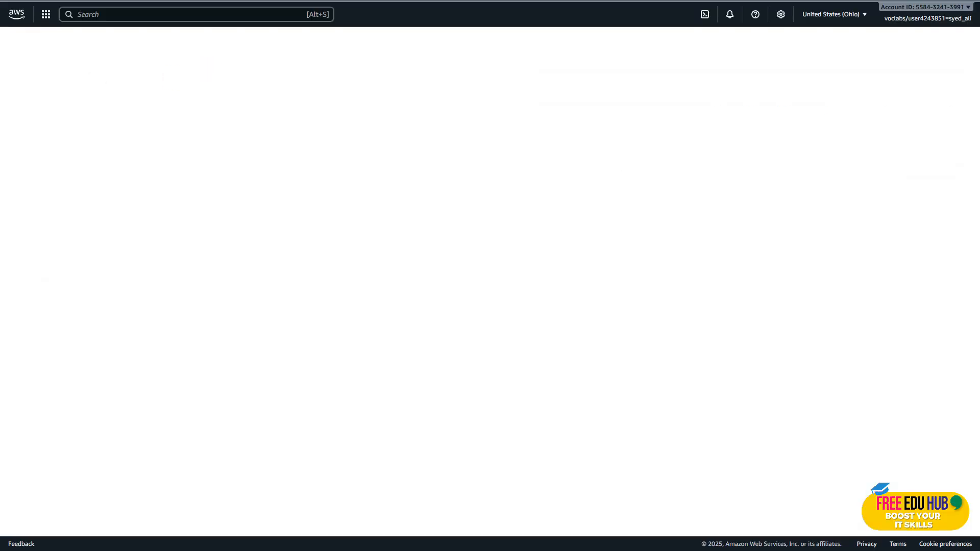
left_click(648, 108)
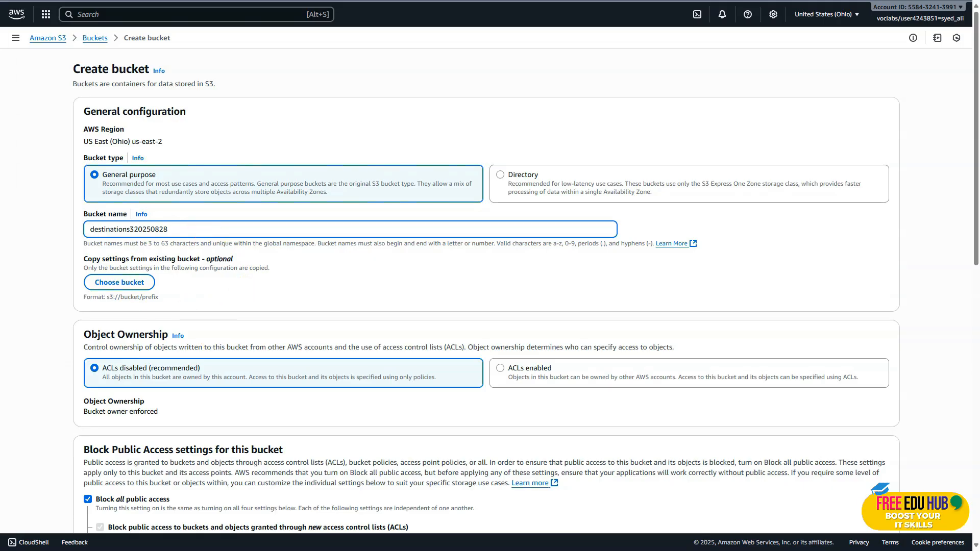
Enable ACLs and bucket versioning for destinations320250828, and create the bucket
left_click(499, 369)
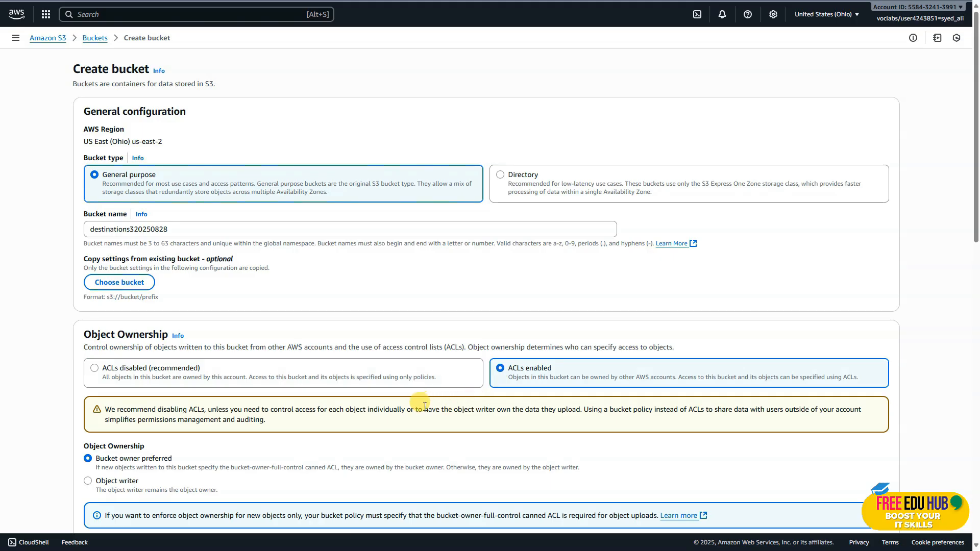
scroll(419, 407, "down", 1)
scroll(420, 408, "down", 5)
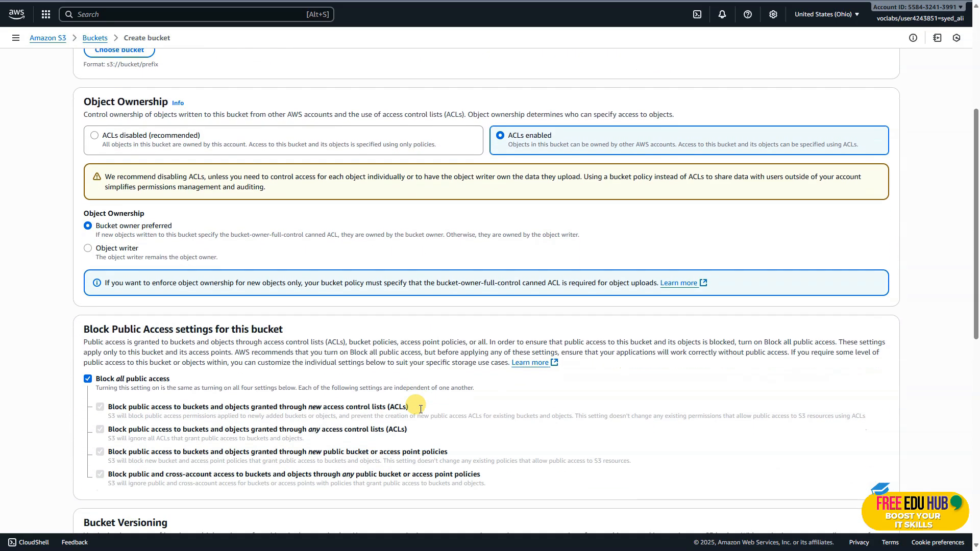
scroll(281, 386, "down", 5)
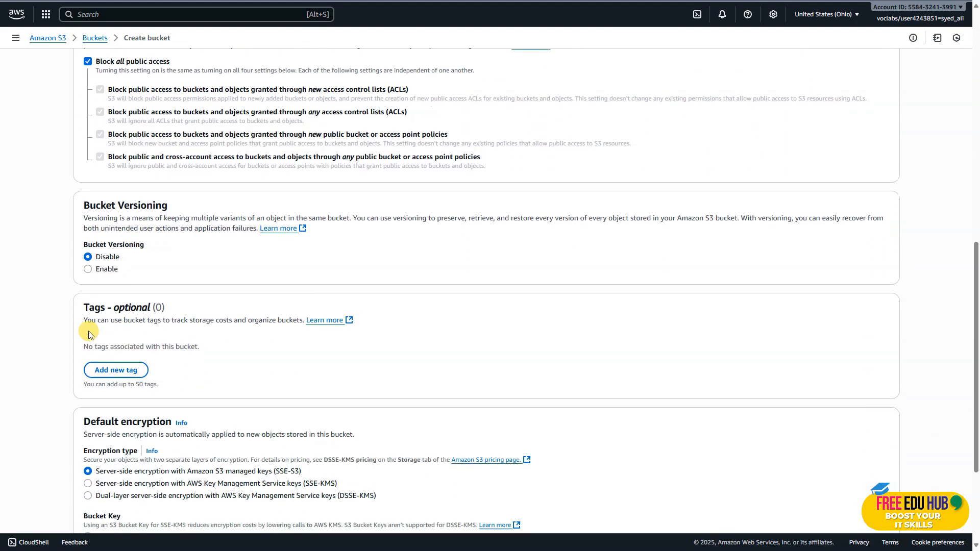
left_click(85, 261)
scroll(213, 391, "down", 3)
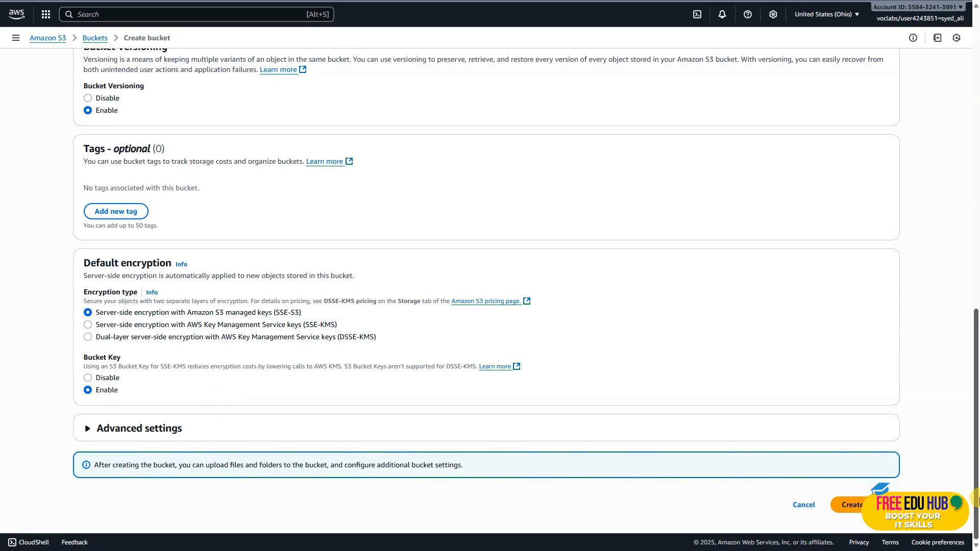
left_click(848, 505)
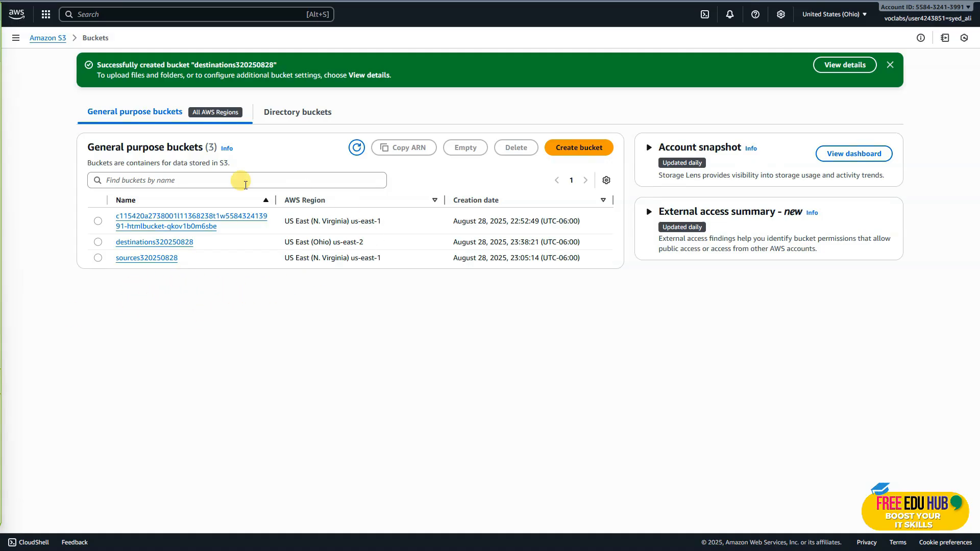
Start a replication rule named replicationrule on the sources320250828 bucket and apply it to all objects in the bucket
left_click(135, 257)
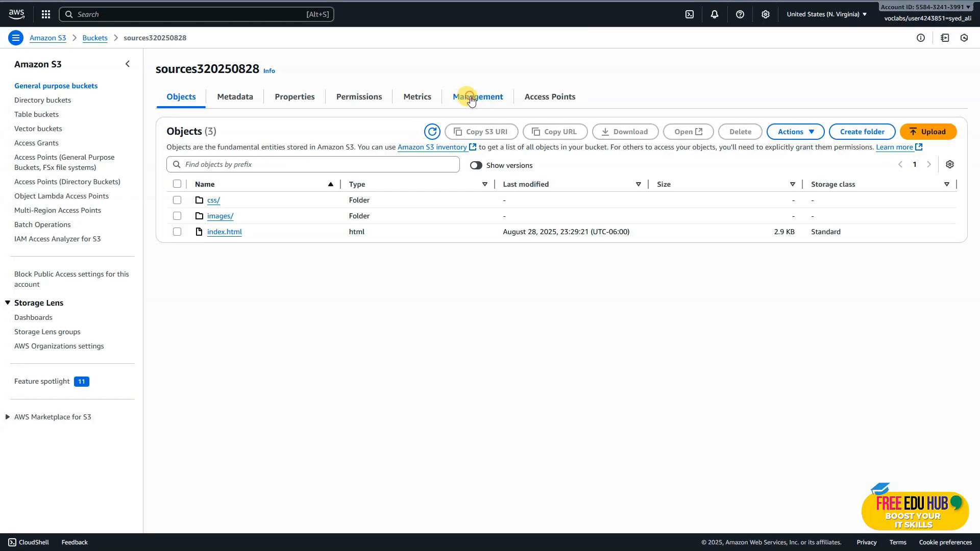
left_click(477, 98)
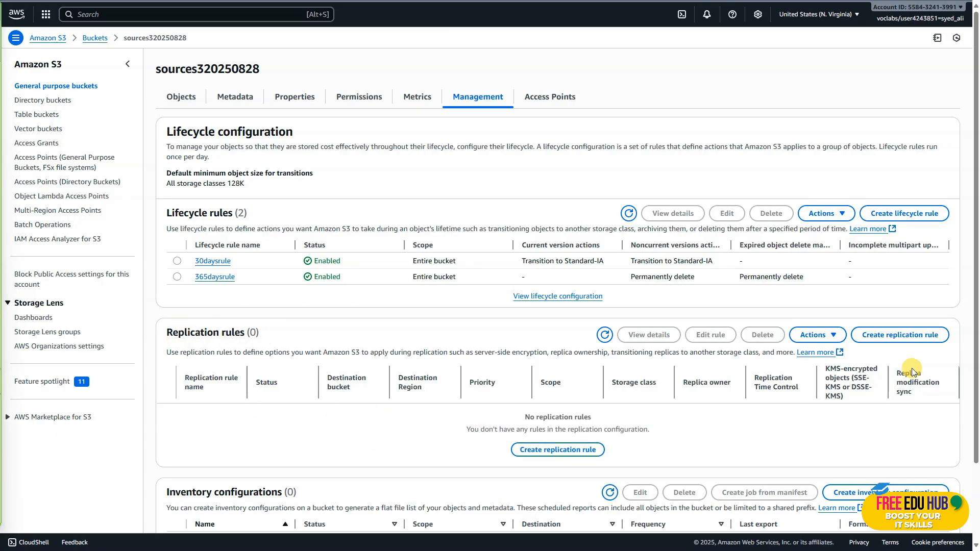
left_click(565, 448)
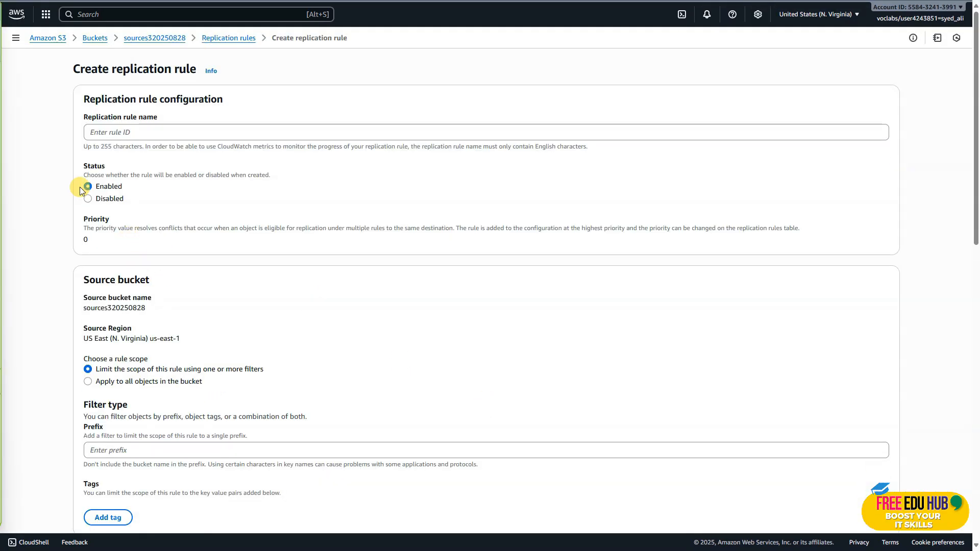
left_click(111, 133)
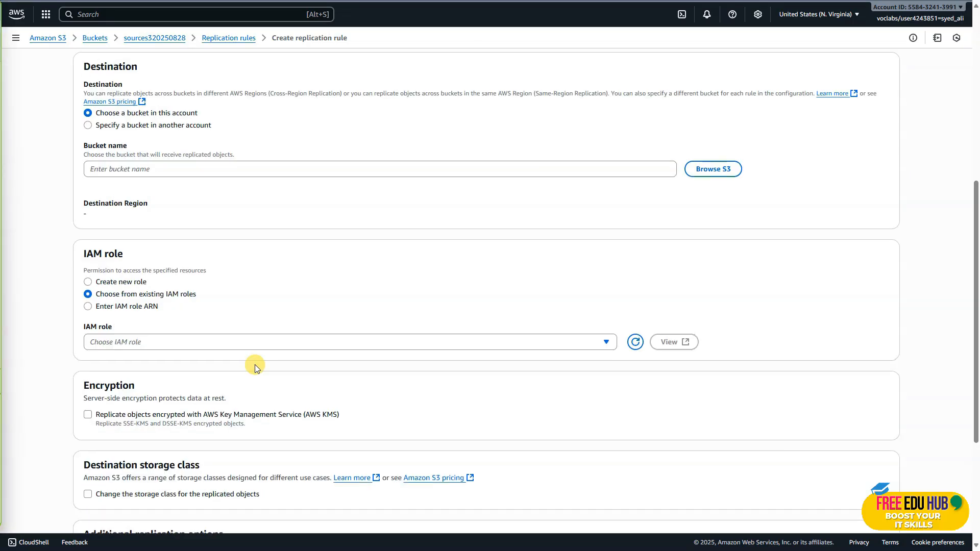
scroll(255, 365, "up", 1)
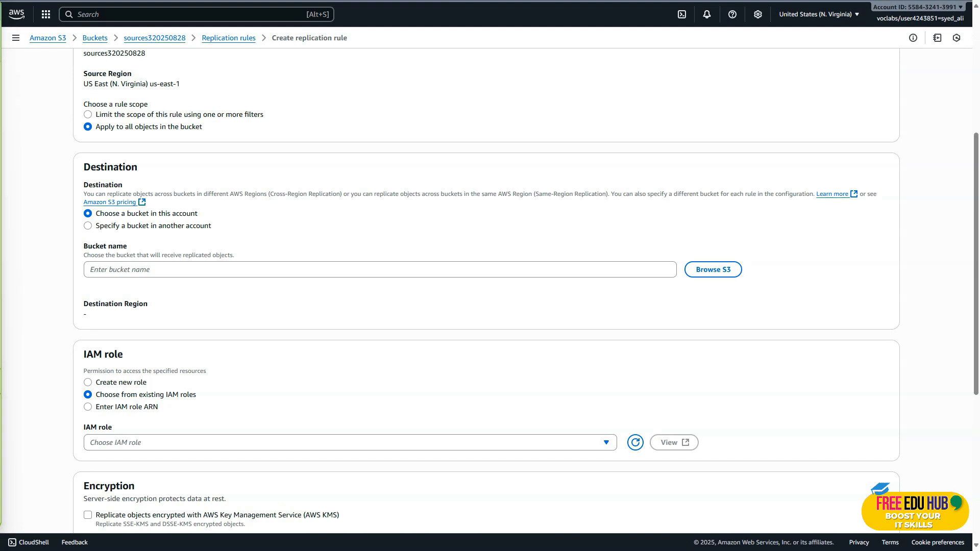
Set destinations320250828 as the replication destination bucket and CafeRole as the rule's IAM role
left_click(716, 270)
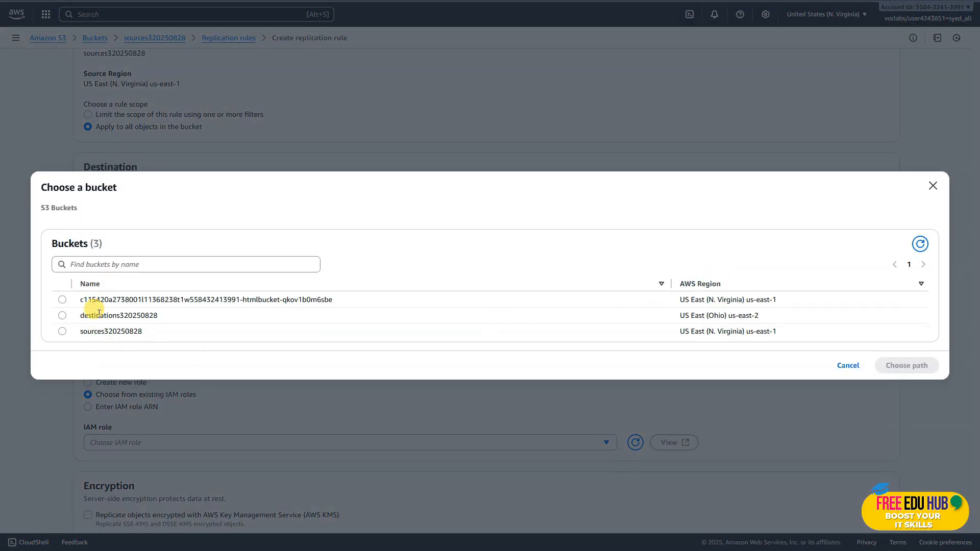
left_click(62, 316)
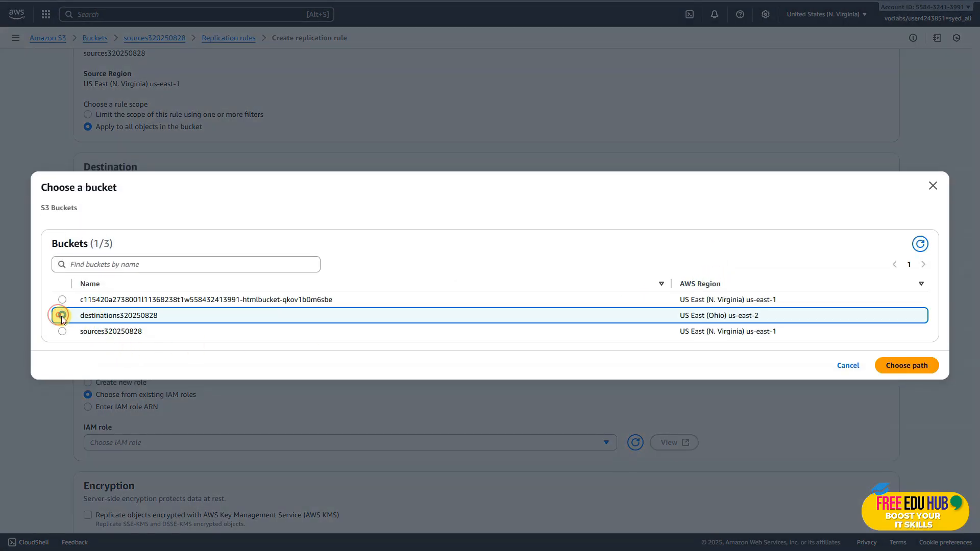
left_click(899, 365)
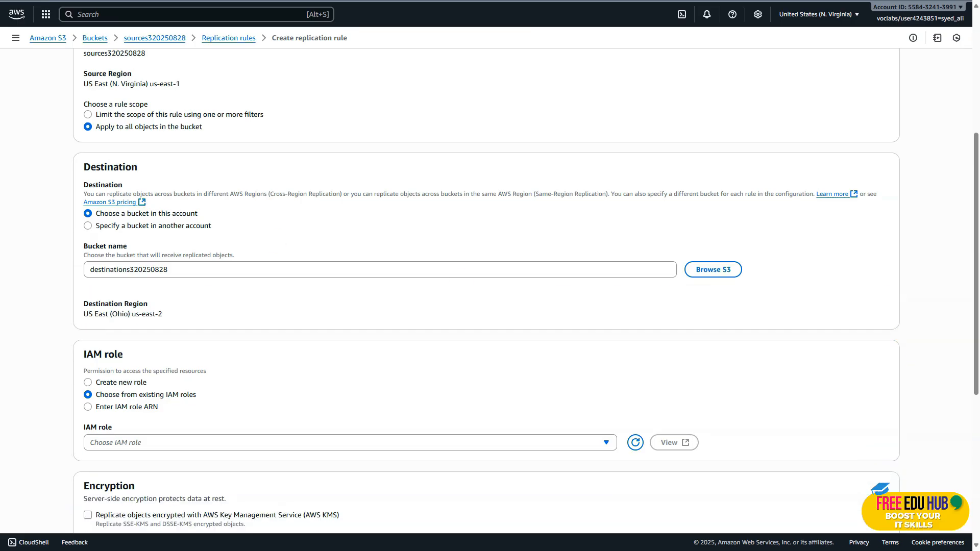
scroll(345, 340, "down", 2)
left_click(228, 341)
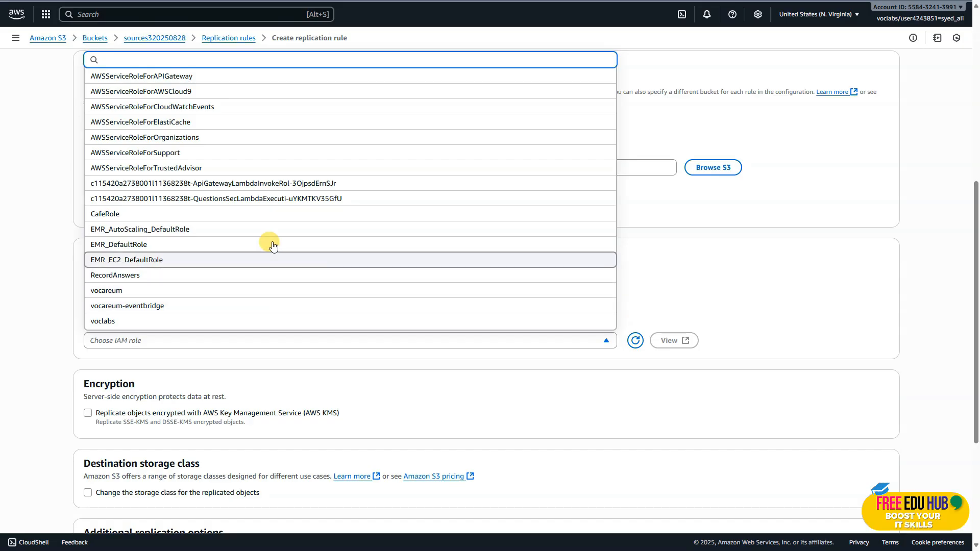
type("cafe")
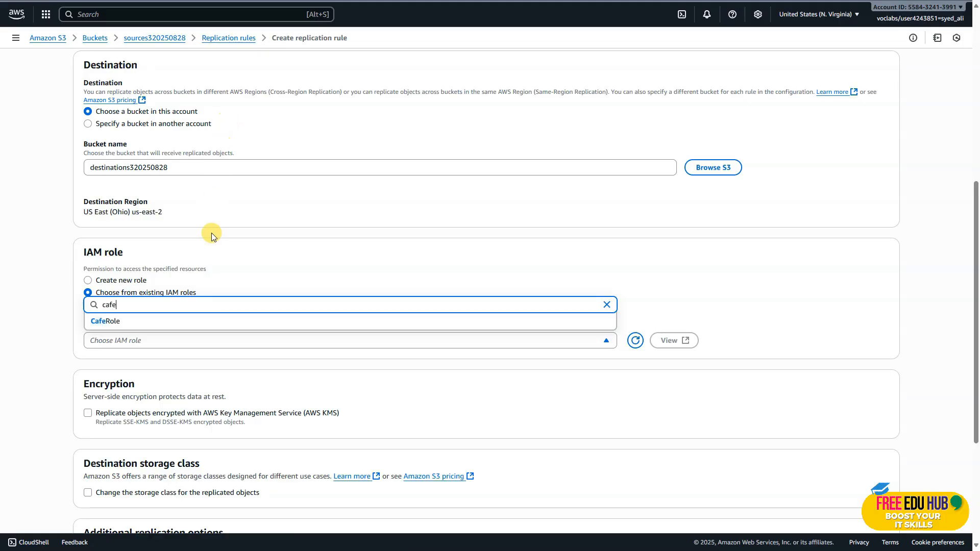
left_click(128, 320)
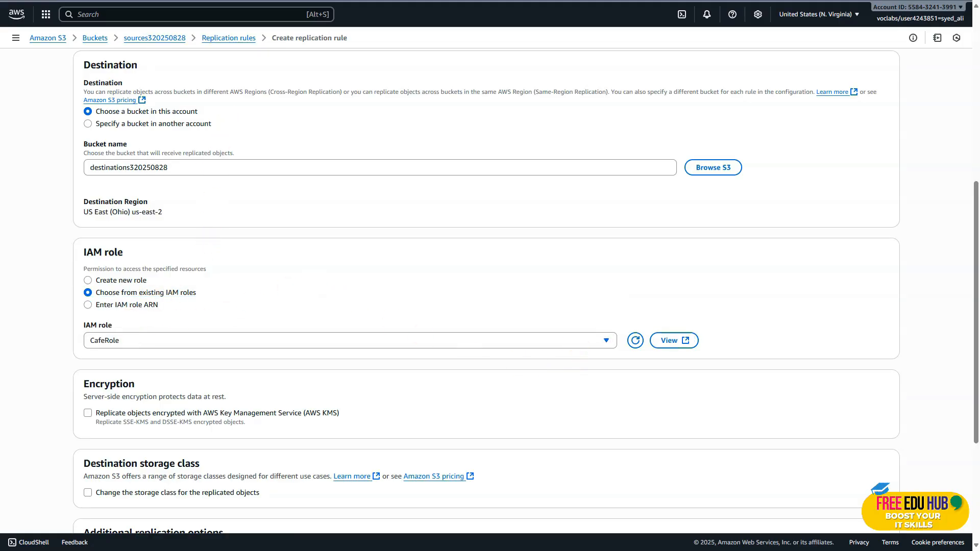
Save the replication rule without additional options and choose not to replicate existing objects
scroll(688, 368, "down", 4)
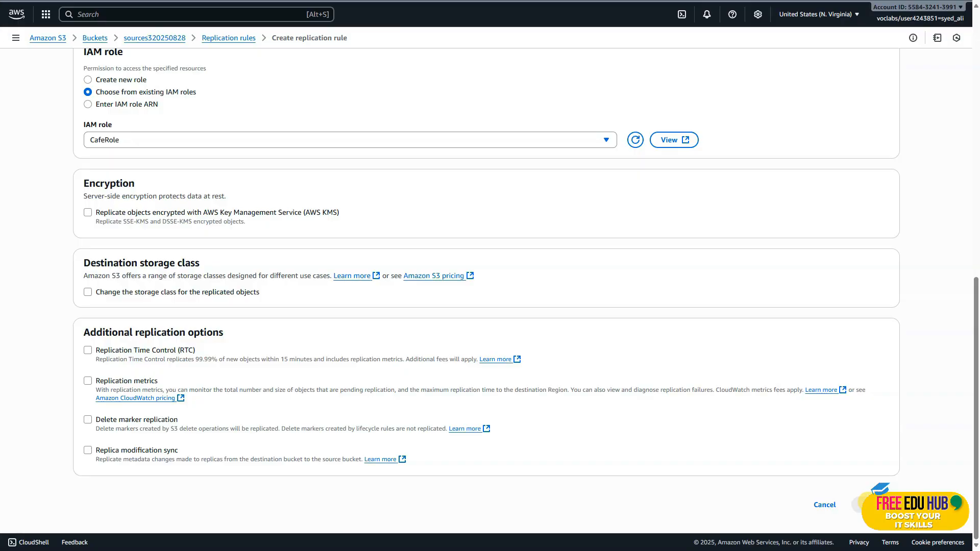
left_click(865, 504)
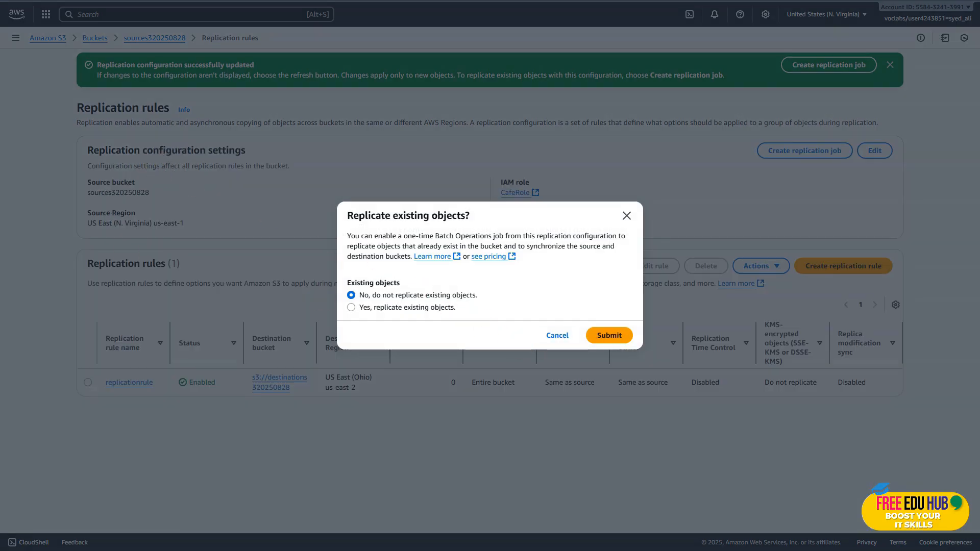
left_click(601, 337)
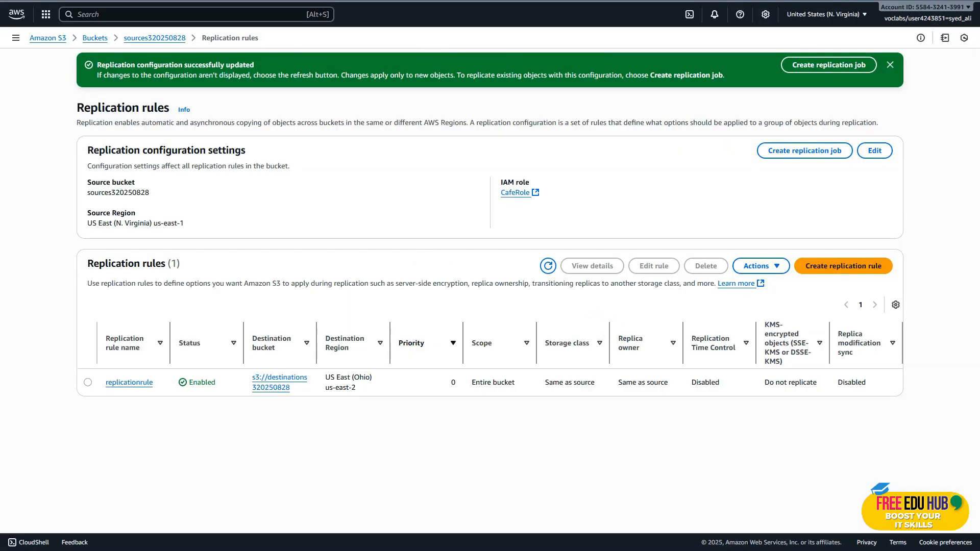
Review the lab instructions on CafeRole's permissions and the remaining replication, versioning and submission tasks
key("ctrl+shift+Tab")
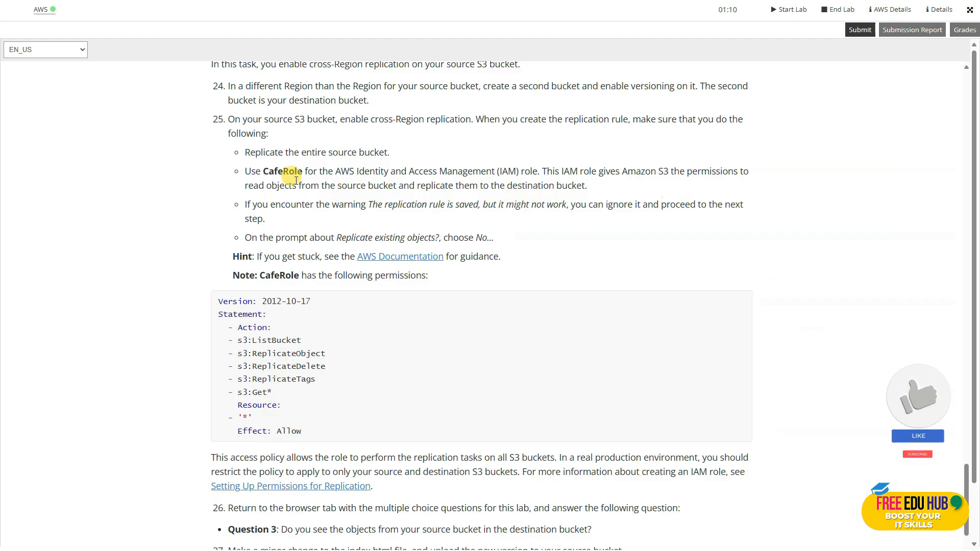
left_click_drag(302, 172, 261, 172)
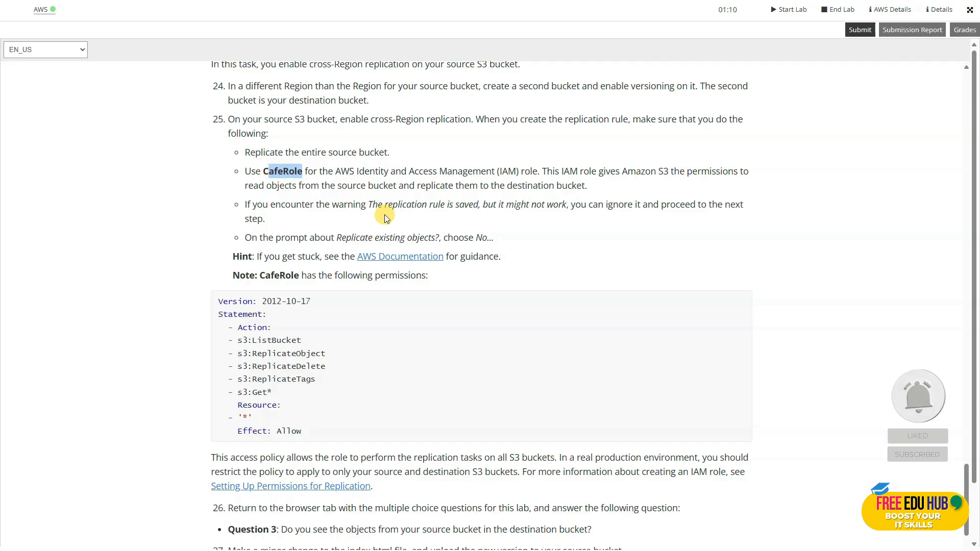
scroll(395, 219, "down", 1)
scroll(395, 219, "down", 1)
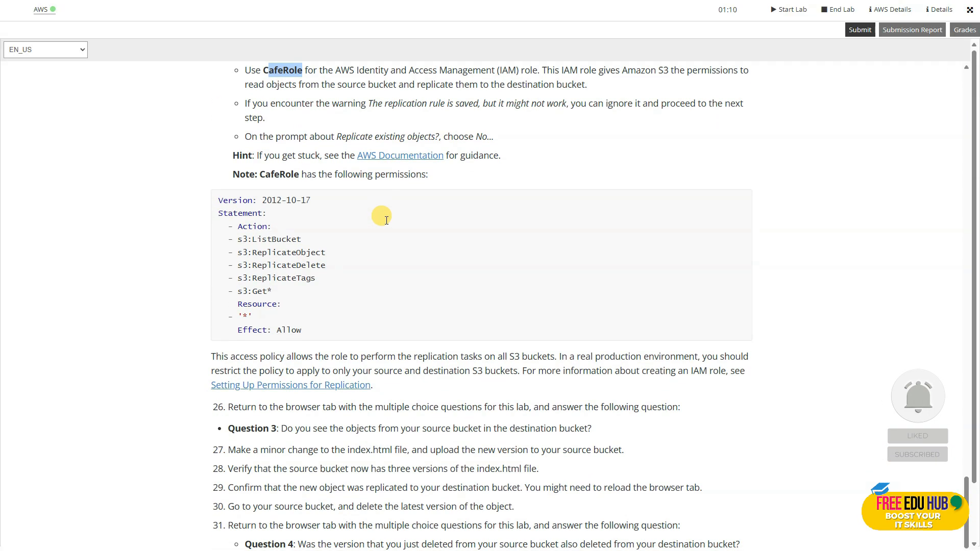
scroll(387, 219, "down", 1)
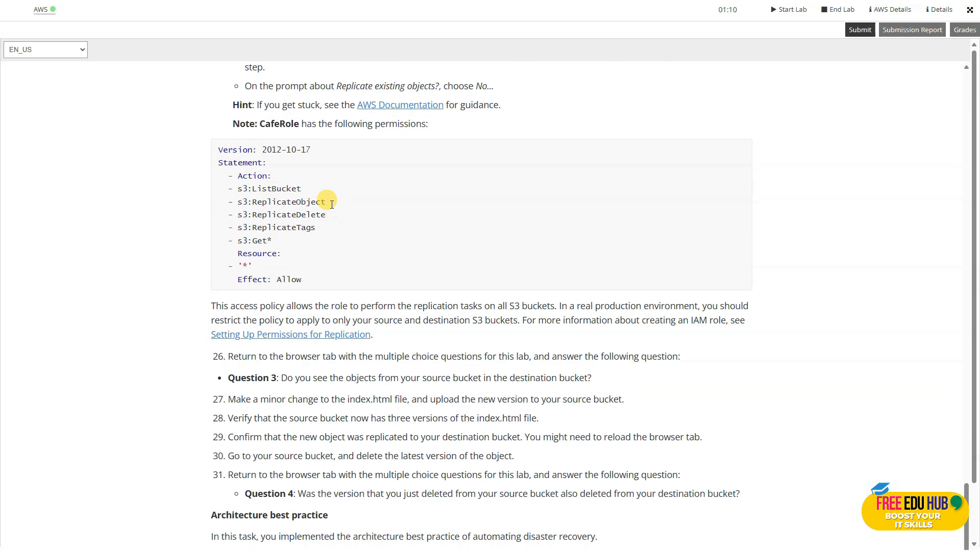
double_click(250, 175)
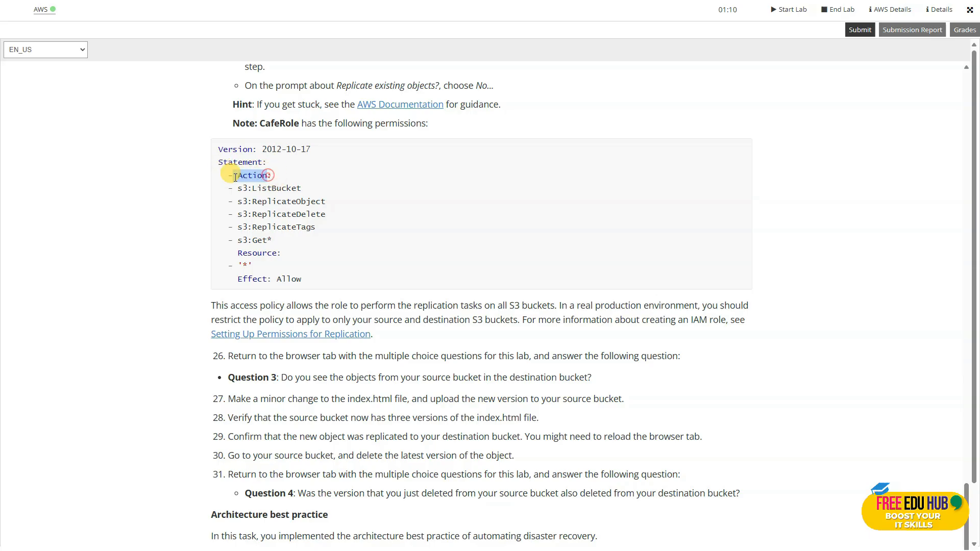
left_click_drag(286, 254, 236, 253)
left_click_drag(274, 279, 247, 279)
scroll(250, 278, "down", 4)
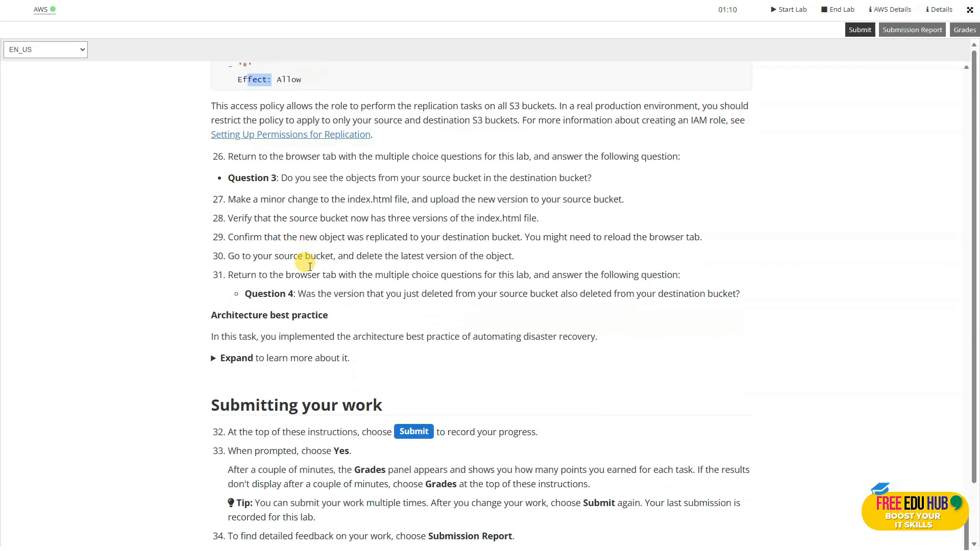
scroll(359, 241, "up", 1)
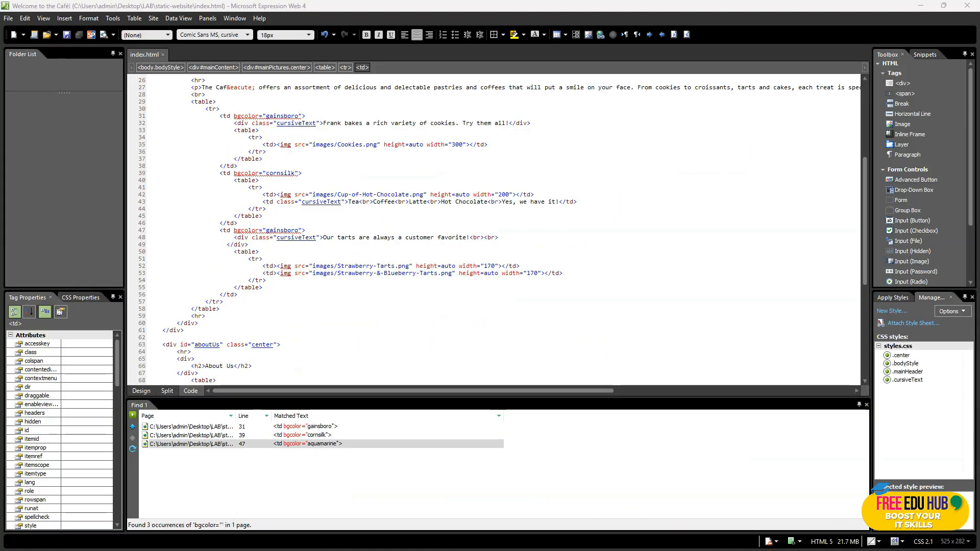
Switch to Expression Web and change the cookies cell's bgcolor on line 31 of index.html to green
double_click(317, 427)
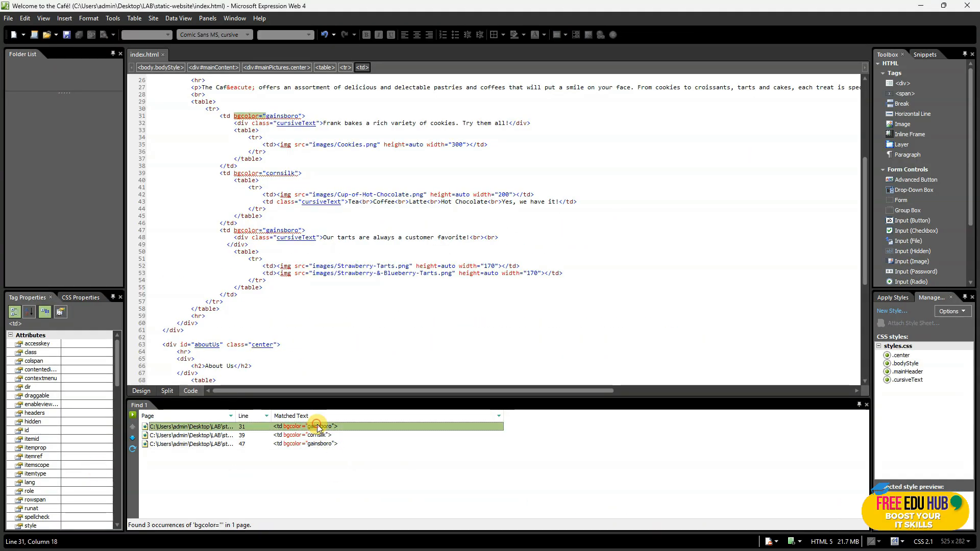
left_click(299, 116)
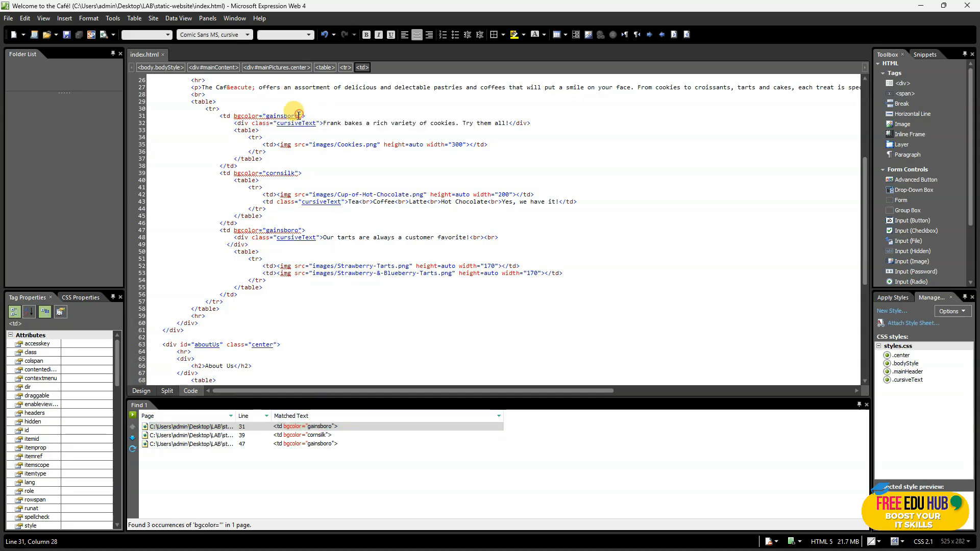
key("BackSpace")
key("BackSpace")
key("BackSpace")
key("BackSpace")
key("BackSpace")
key("BackSpace")
key("BackSpace")
key("BackSpace")
key("BackSpace")
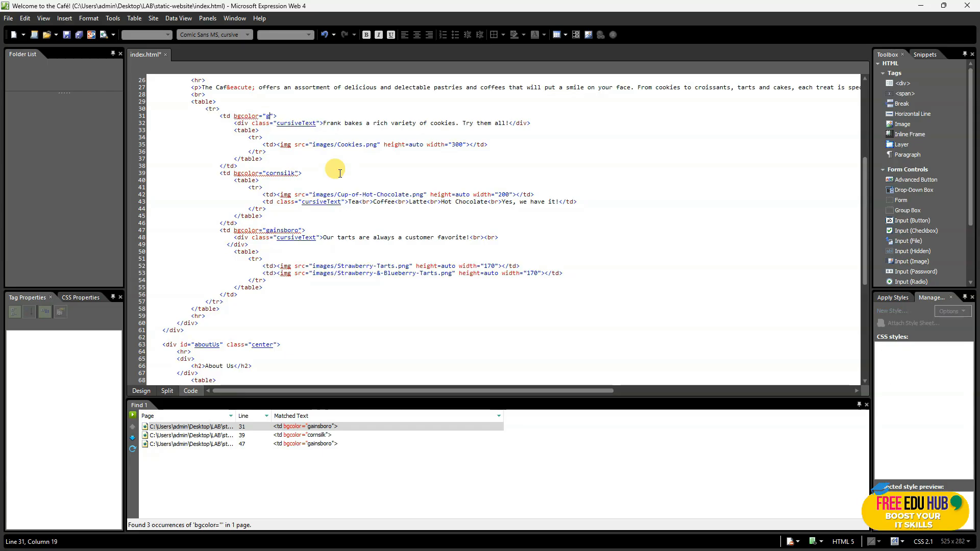
Change the tarts cell's bgcolor on line 47 to yellow and save index.html
left_click(321, 444)
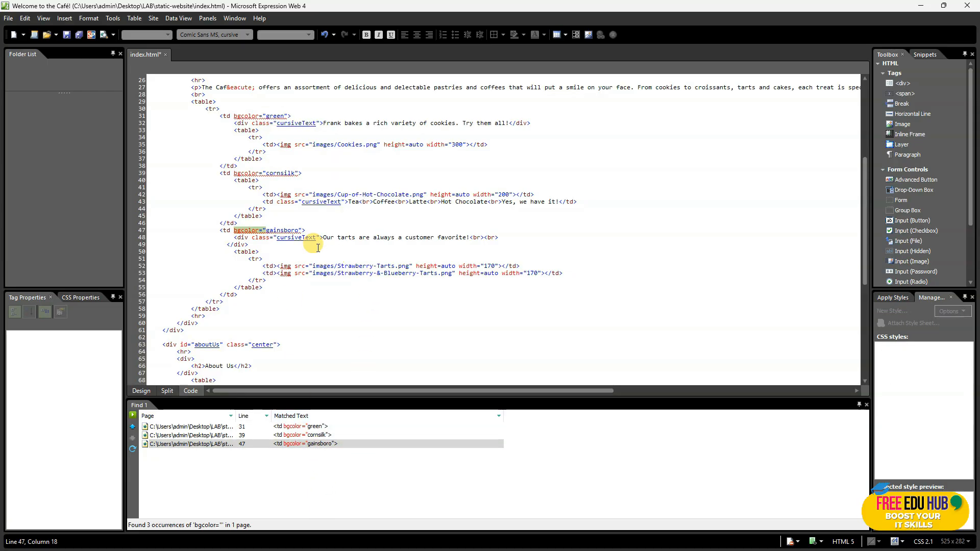
left_click(299, 231)
key("BackSpace")
key("BackSpace")
key("BackSpace")
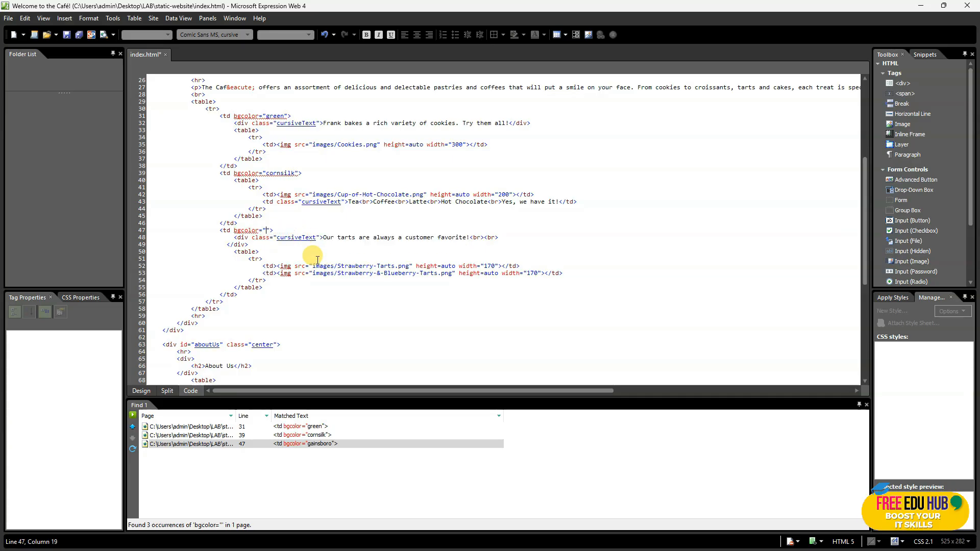
type("yellow")
key("ctrl+s")
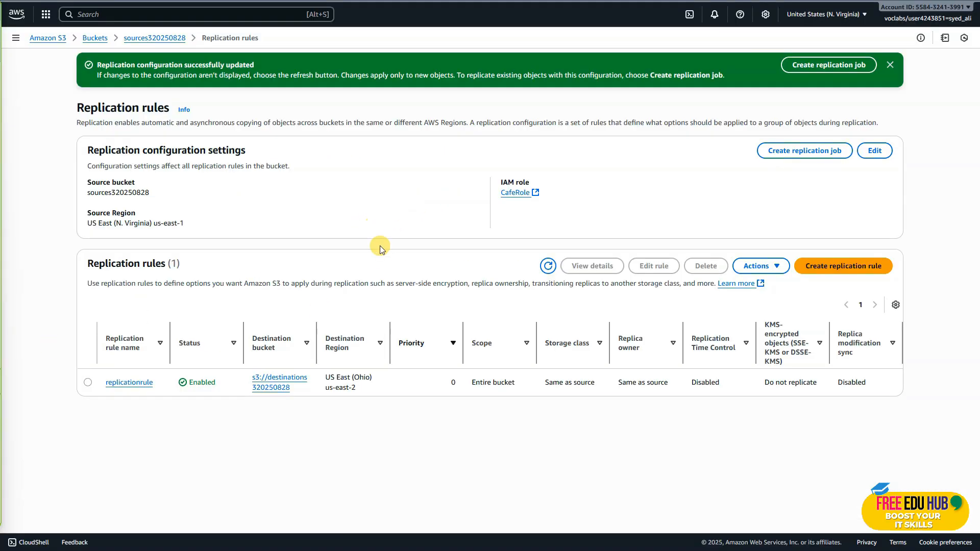
Switch to the S3 console and upload the modified index.html to the sources320250828 bucket
left_click(152, 37)
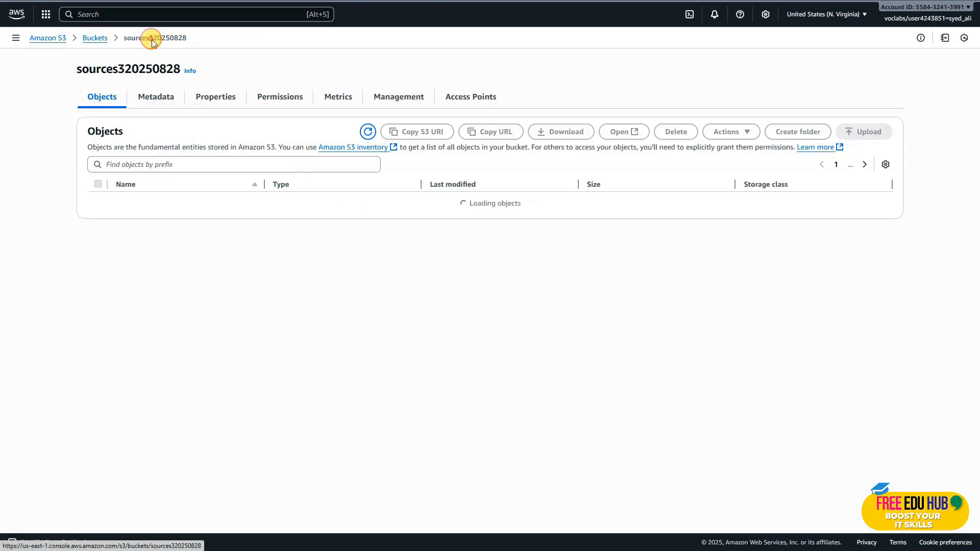
left_click(864, 132)
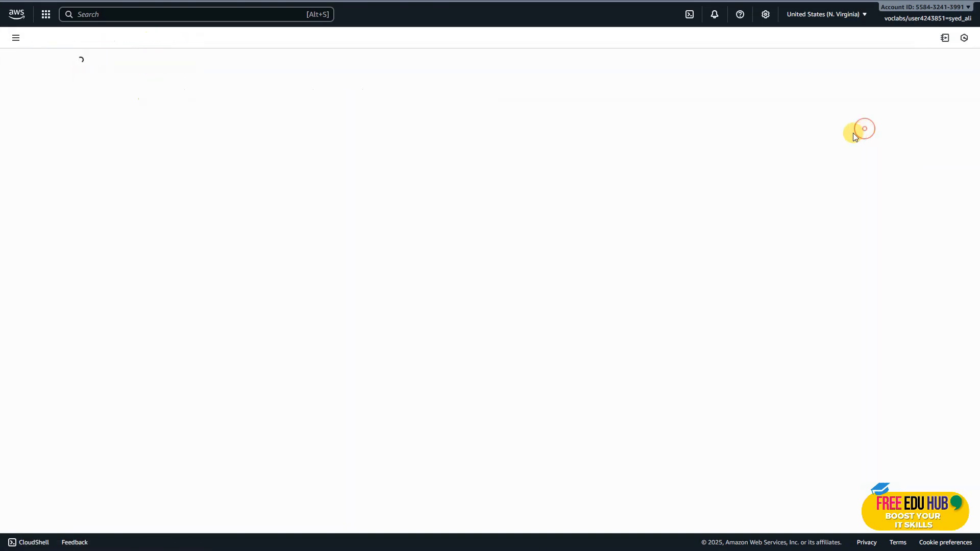
left_click(799, 158)
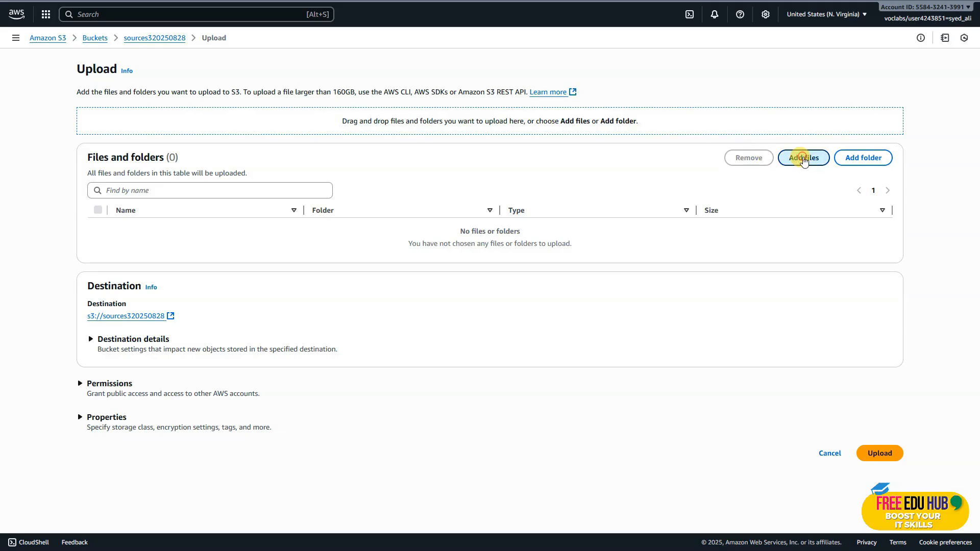
double_click(419, 156)
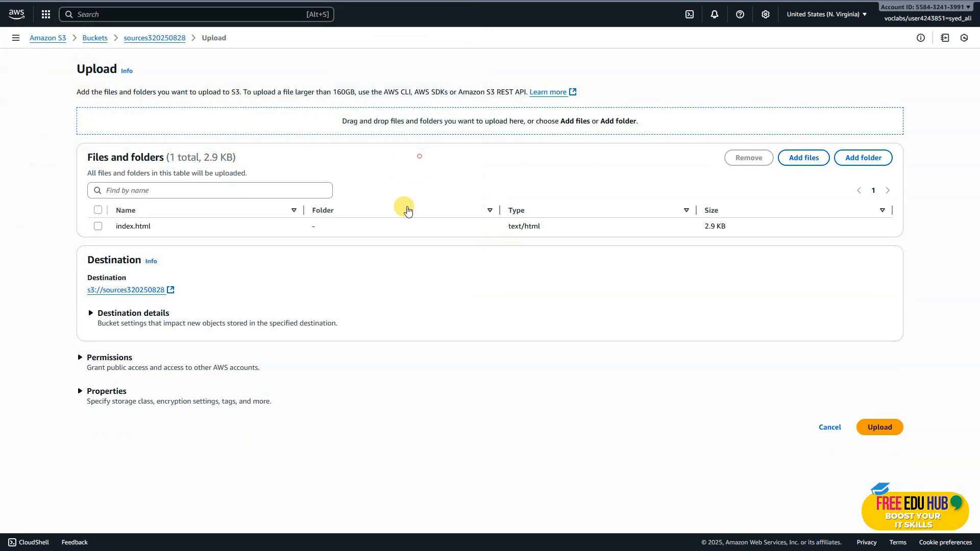
left_click(875, 432)
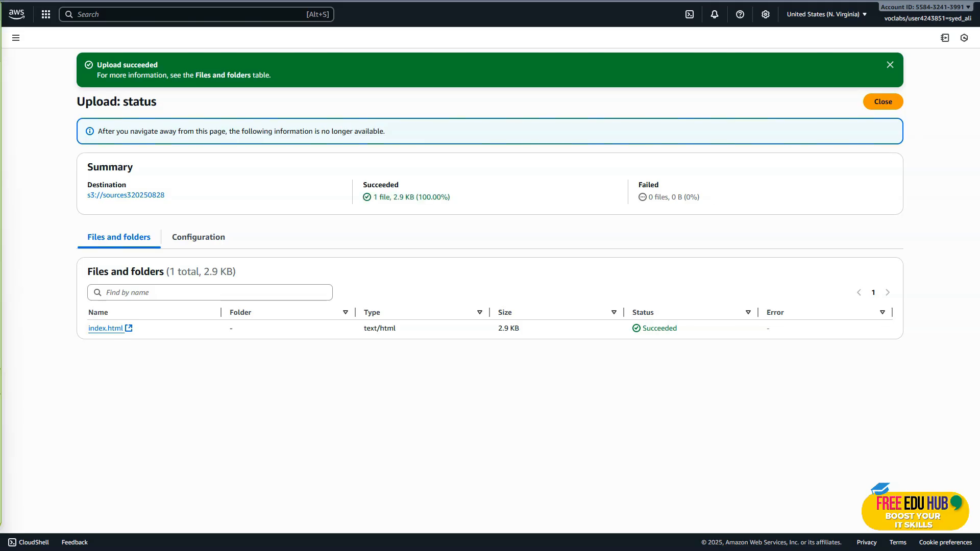
left_click(883, 105)
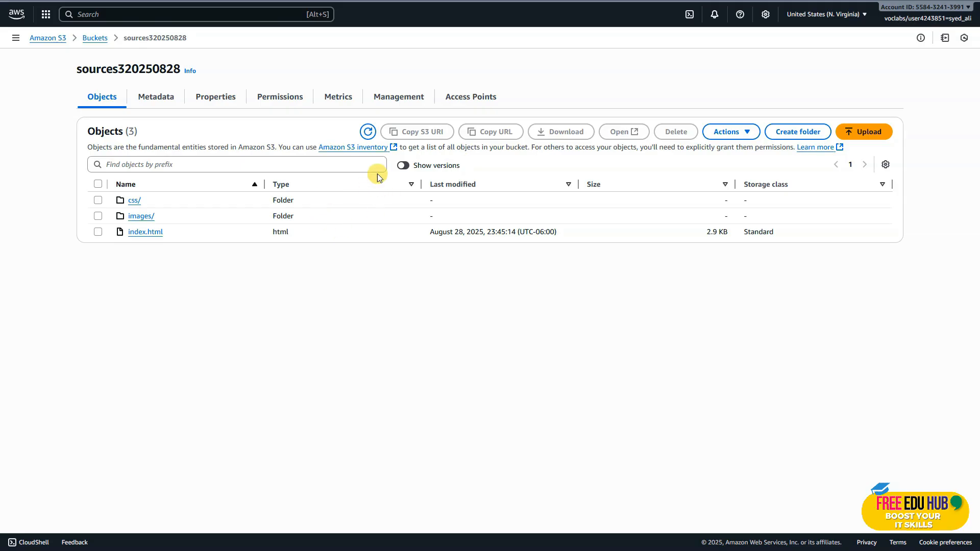
Show object versions in the source bucket and reload the café website to check the new colours
left_click(406, 166)
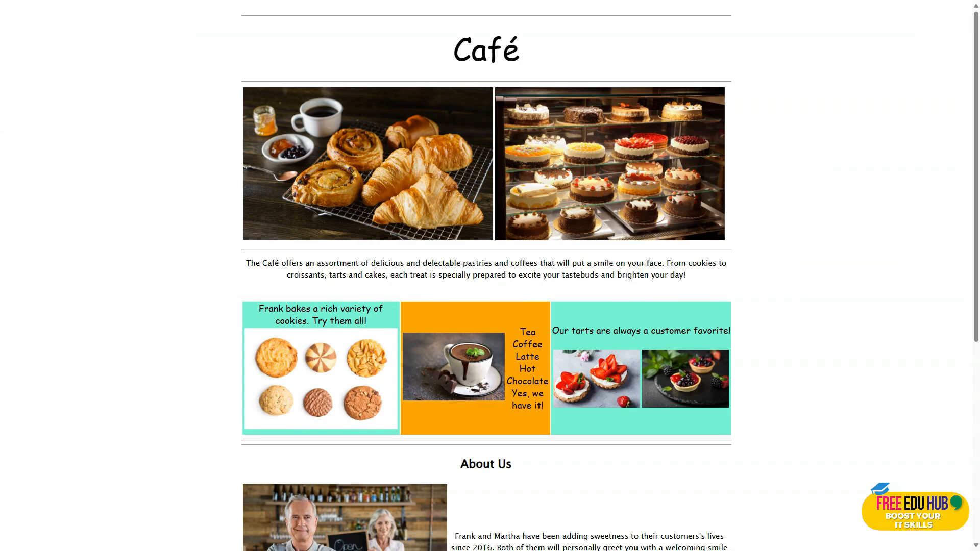
right_click(137, 283)
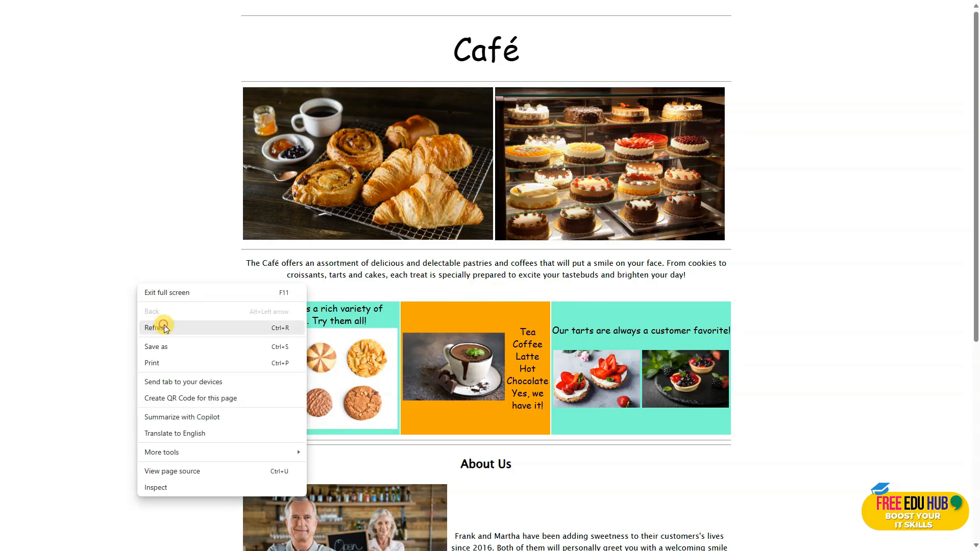
left_click(164, 327)
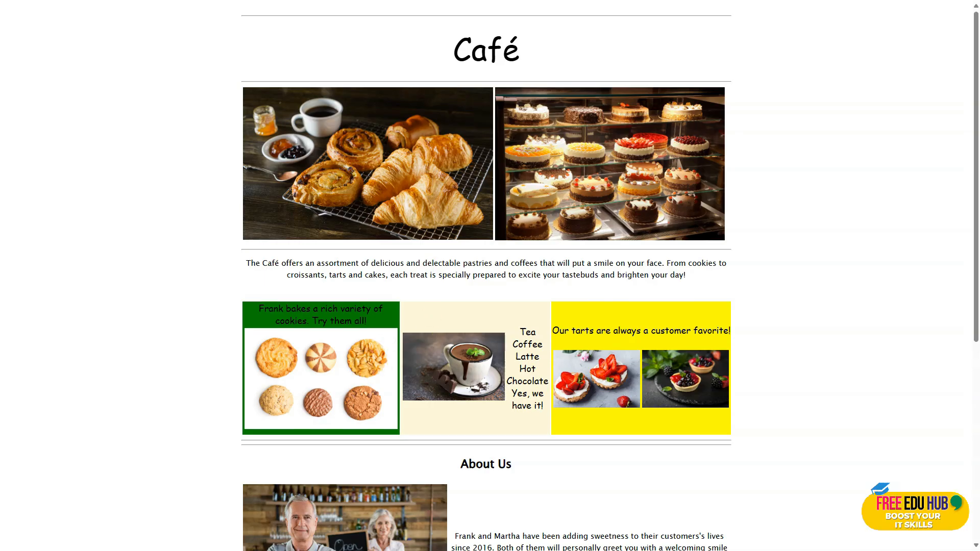
Check lab step 30 on deleting an object version and return to the source bucket
key("ctrl+Tab")
left_click(529, 254)
left_click_drag(508, 256, 237, 255)
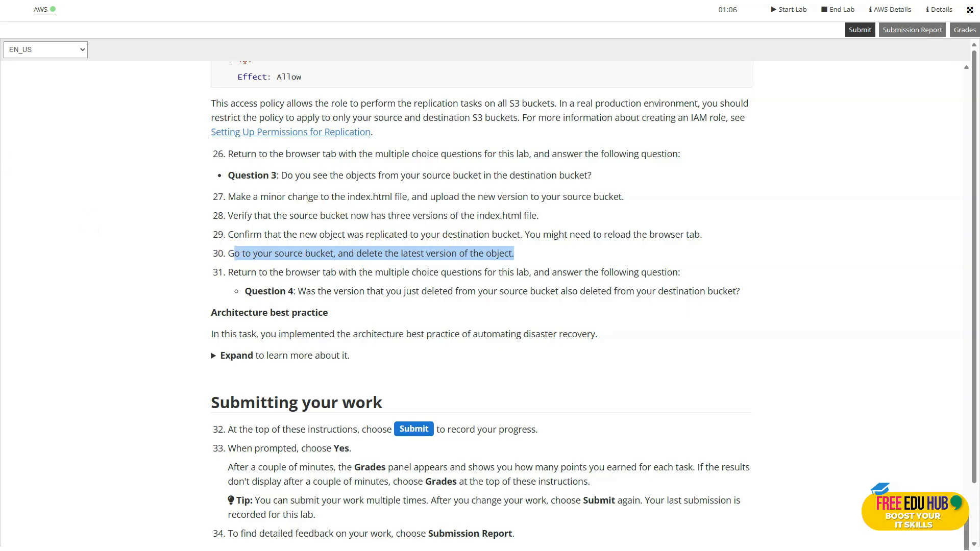
key("alt+Tab")
left_click(547, 429)
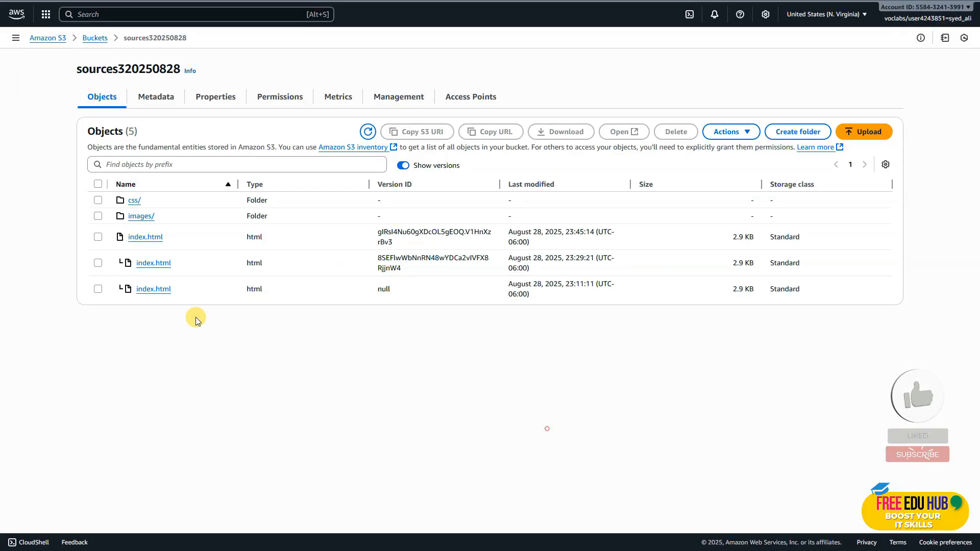
Permanently delete the index.html version with version ID null from the sources320250828 bucket
left_click(98, 288)
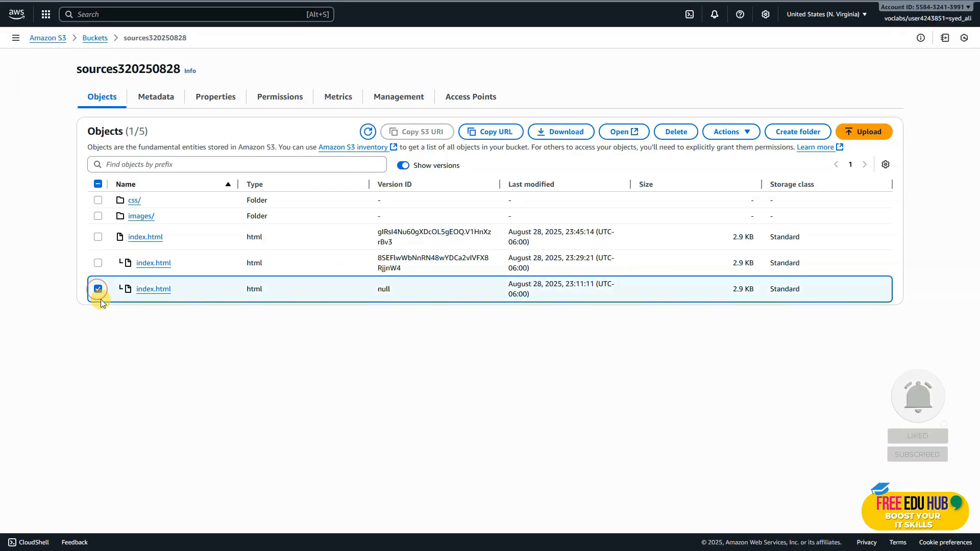
left_click(675, 132)
left_click(176, 298)
left_click(234, 284)
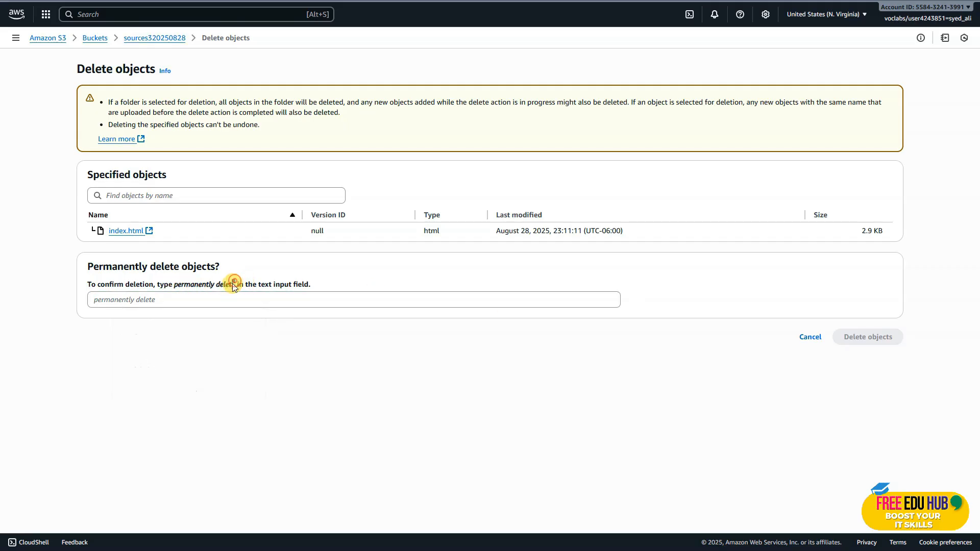
key("ctrl+c")
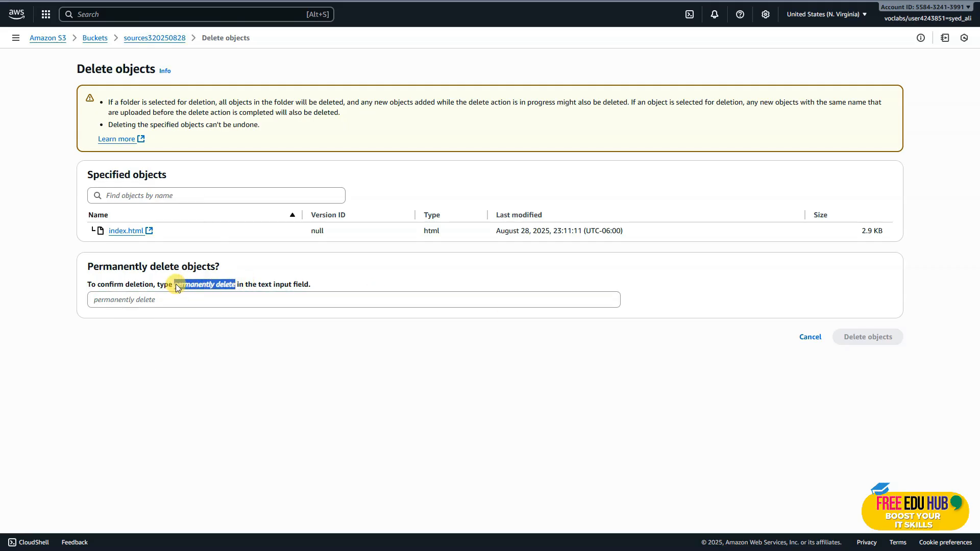
left_click(145, 301)
key("ctrl+v")
left_click(867, 337)
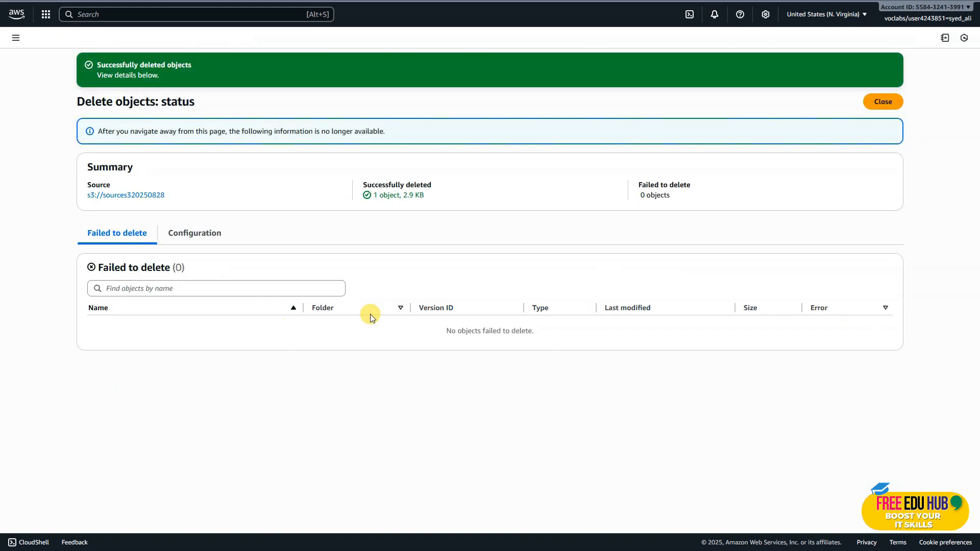
left_click(883, 101)
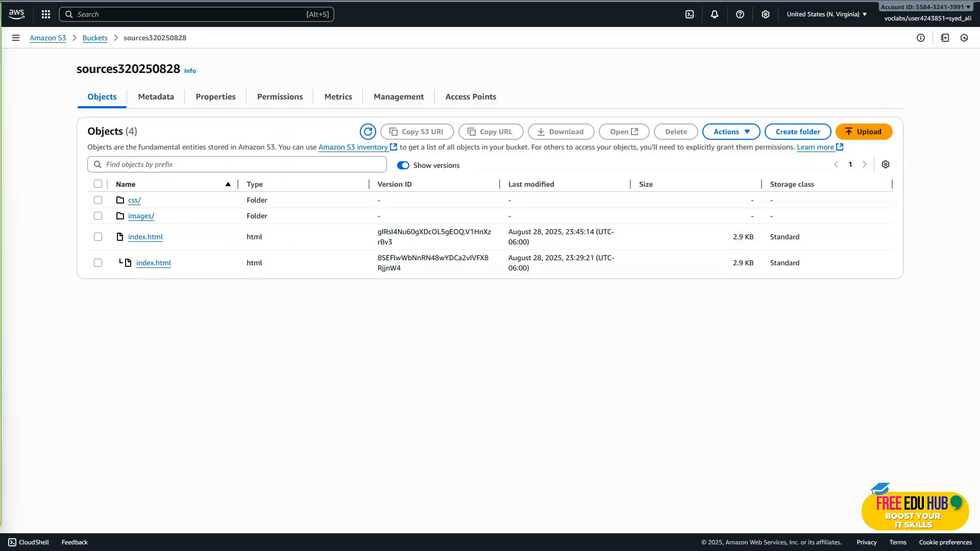
Open the destinations320250828 bucket and show its object versions to check the replicated index.html
left_click(95, 38)
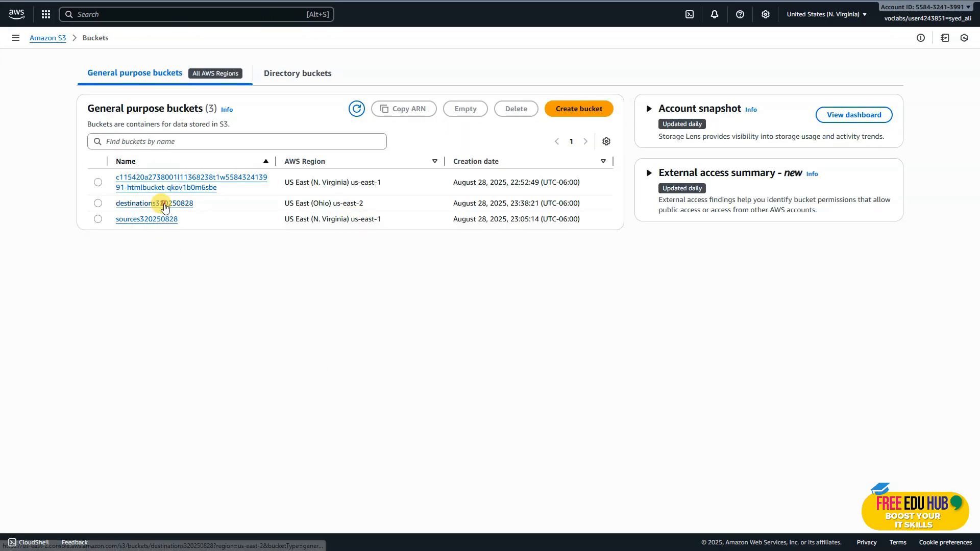
left_click(162, 203)
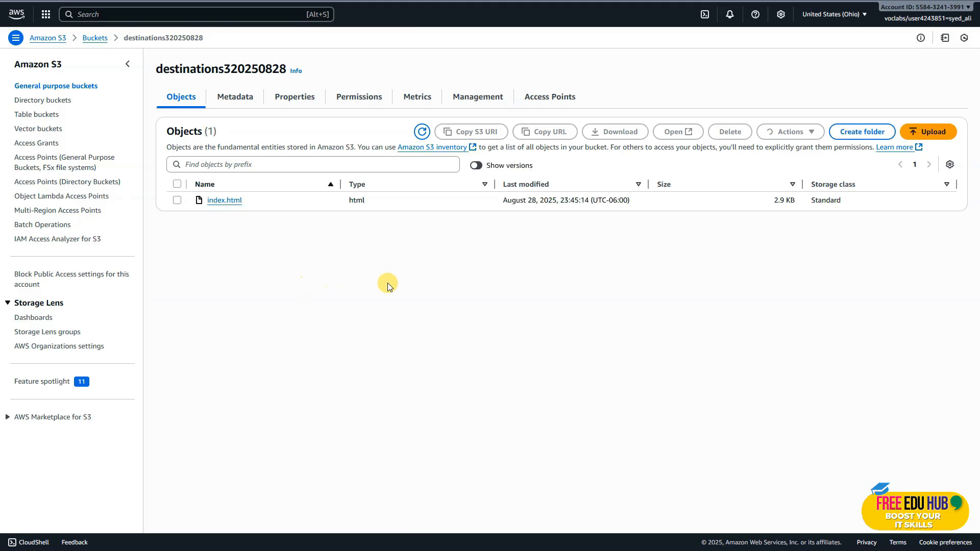
left_click(477, 166)
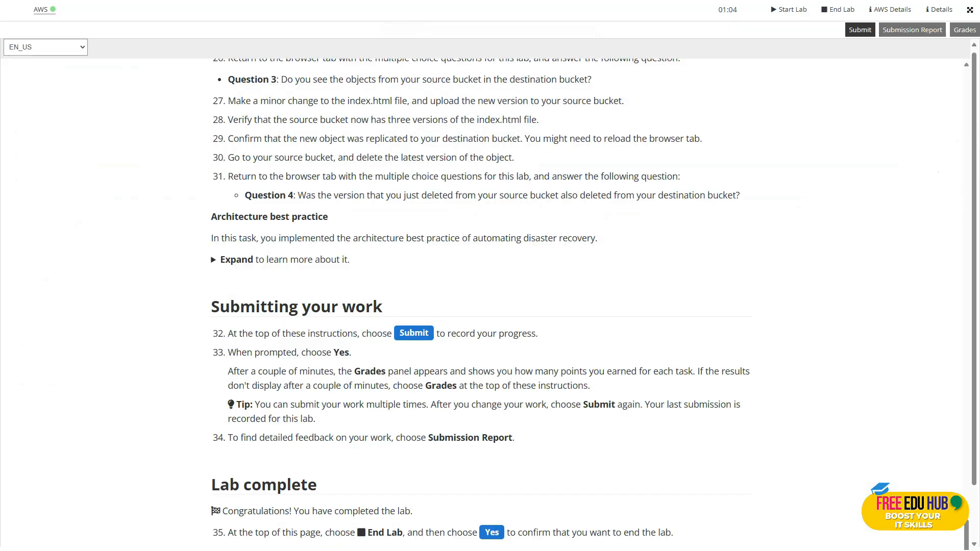
Review the lab instructions from the scenario and architecture overview through Task 5 on bucket versioning
scroll(465, 294, "down", 2)
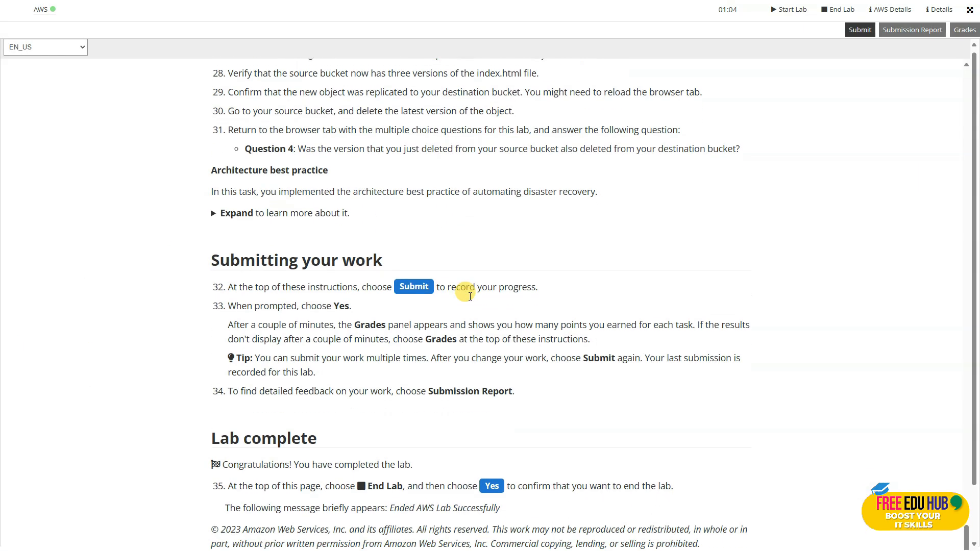
scroll(467, 299, "up", 15)
scroll(473, 298, "up", 20)
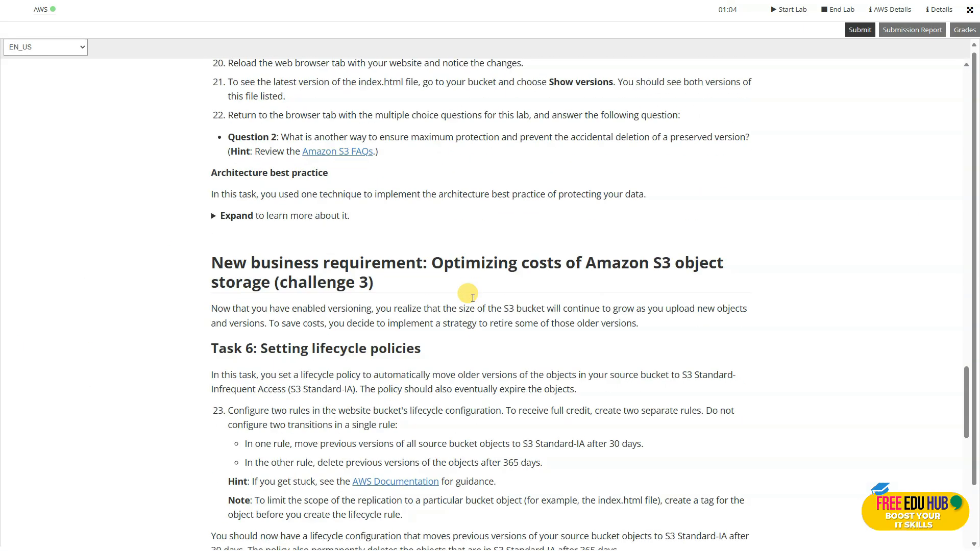
scroll(471, 296, "up", 20)
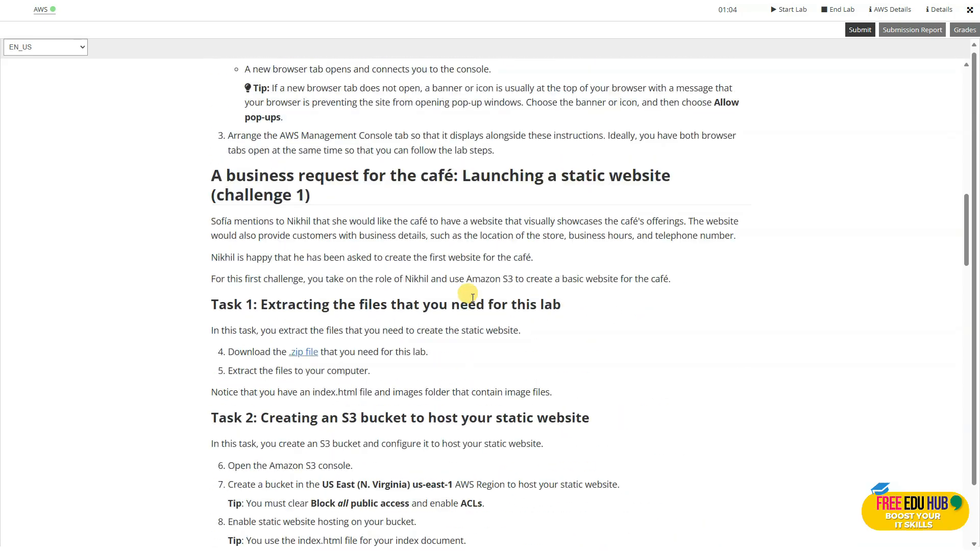
scroll(471, 295, "up", 5)
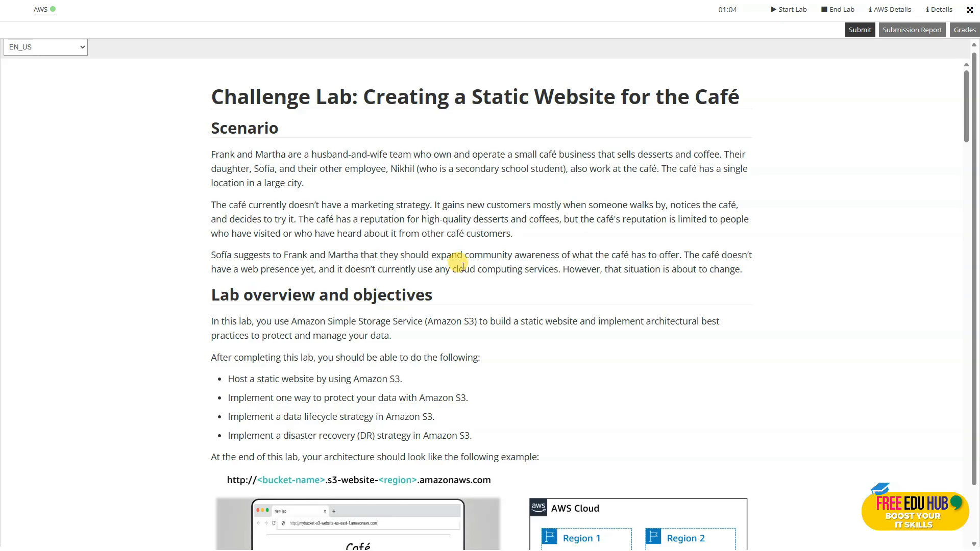
scroll(484, 376, "down", 6)
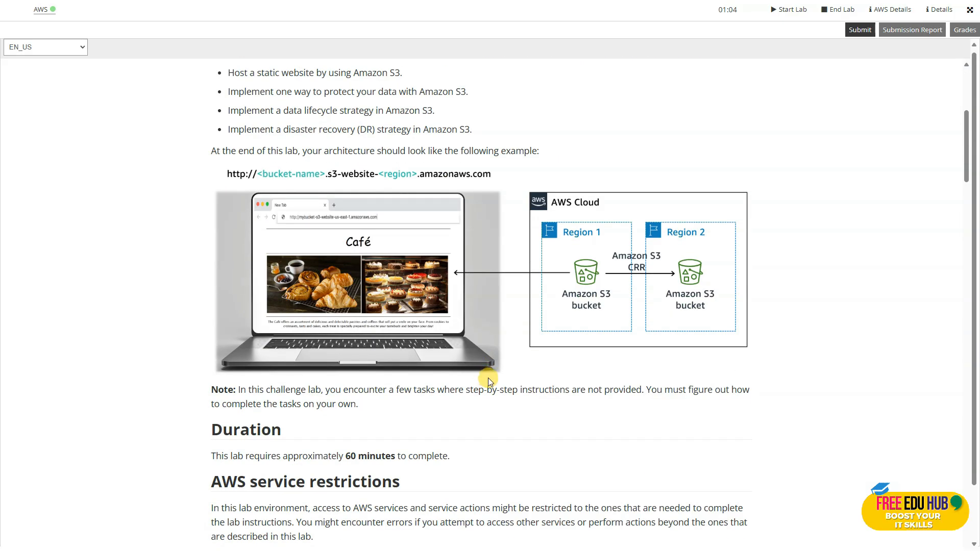
scroll(524, 357, "down", 3)
scroll(525, 356, "down", 20)
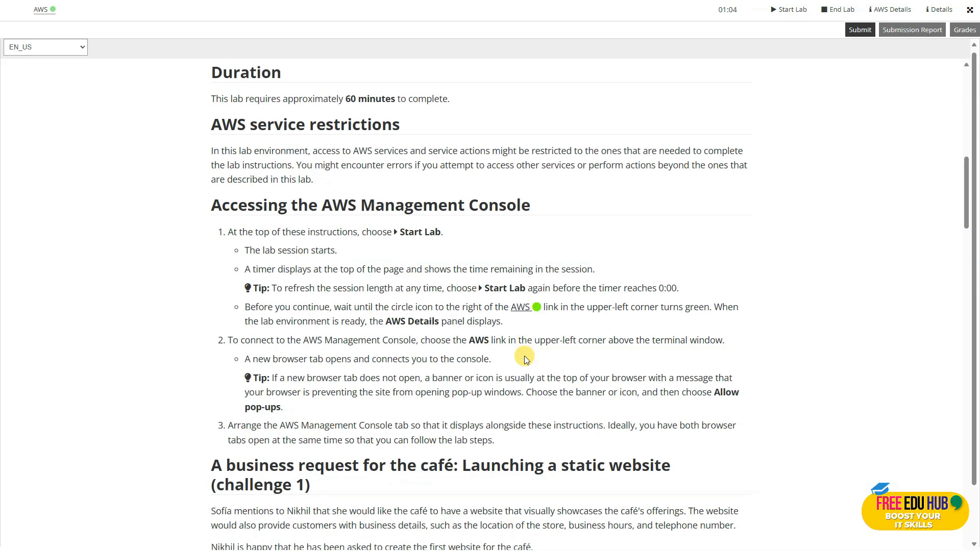
scroll(524, 360, "down", 4)
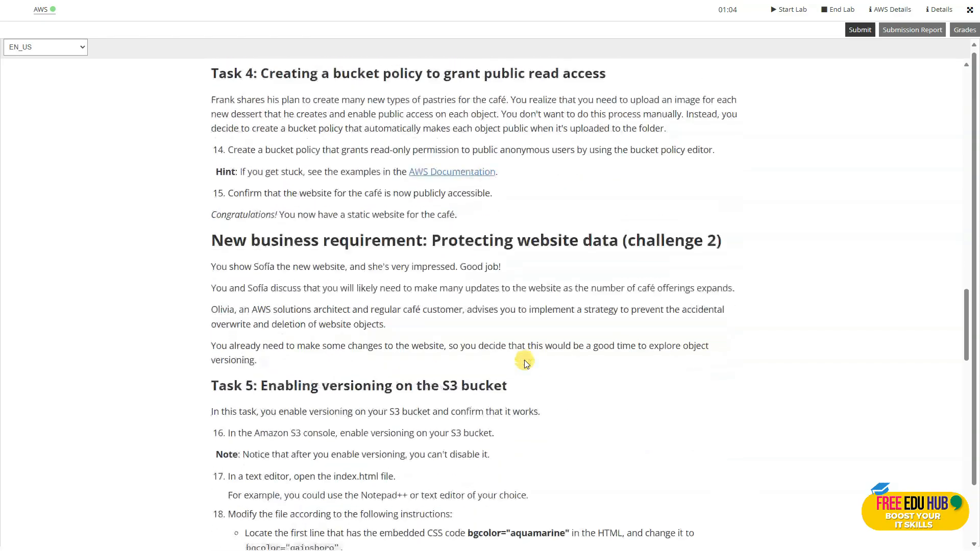
scroll(524, 360, "down", 6)
scroll(525, 360, "down", 1)
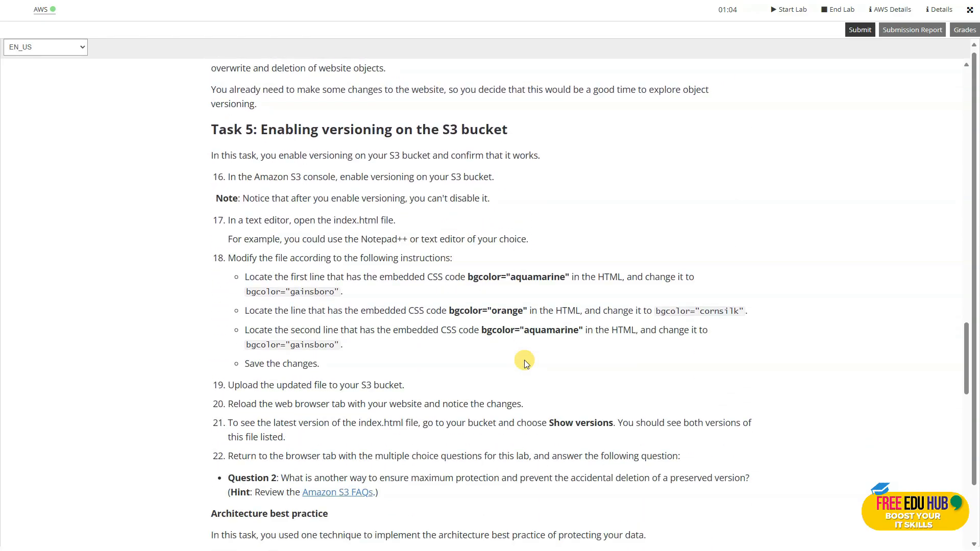